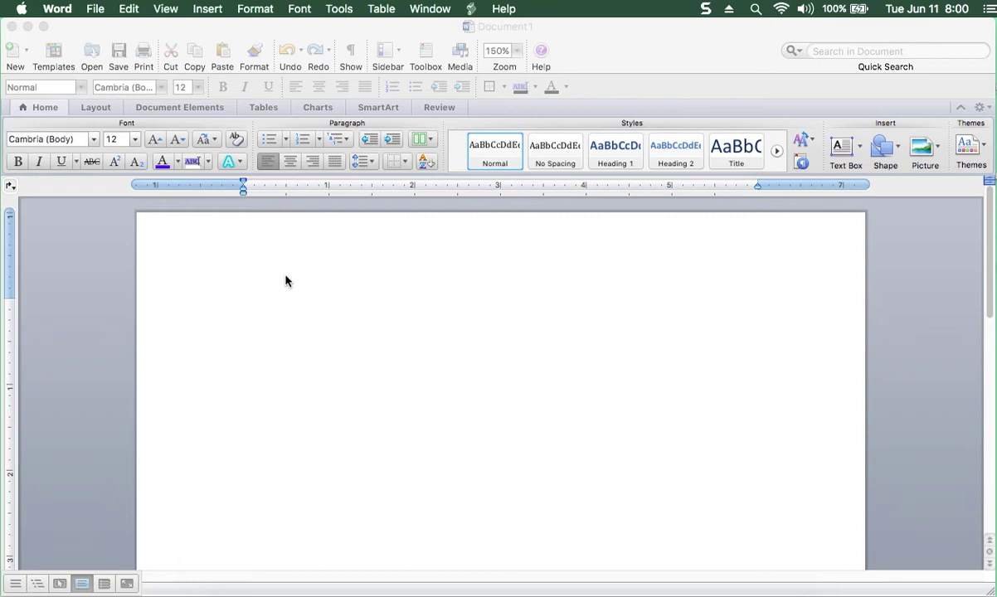
# Collapse the ribbon above the empty Document1 so only the tab names remain
pyautogui.click(307, 288)
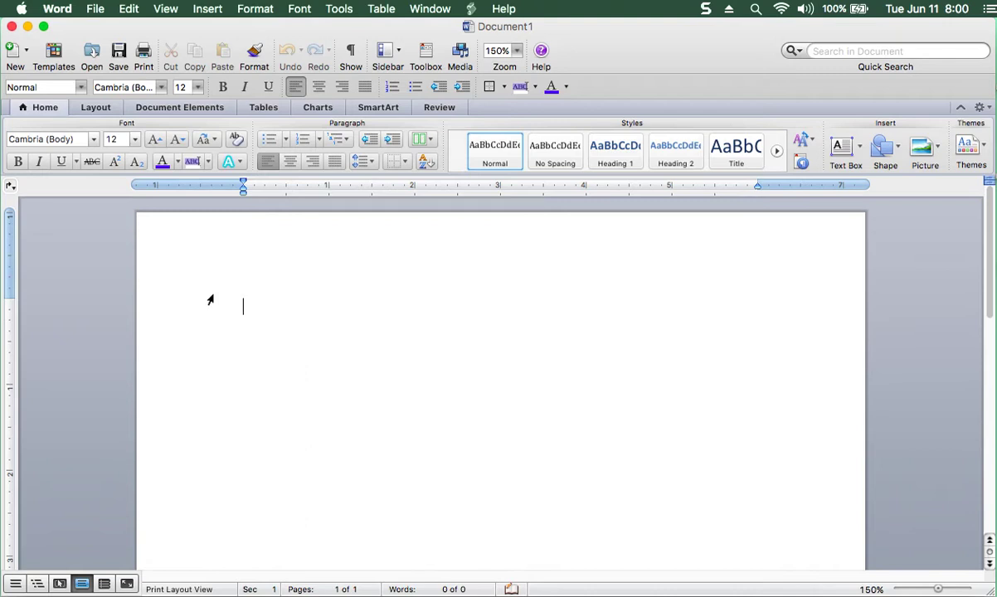
pyautogui.click(45, 106)
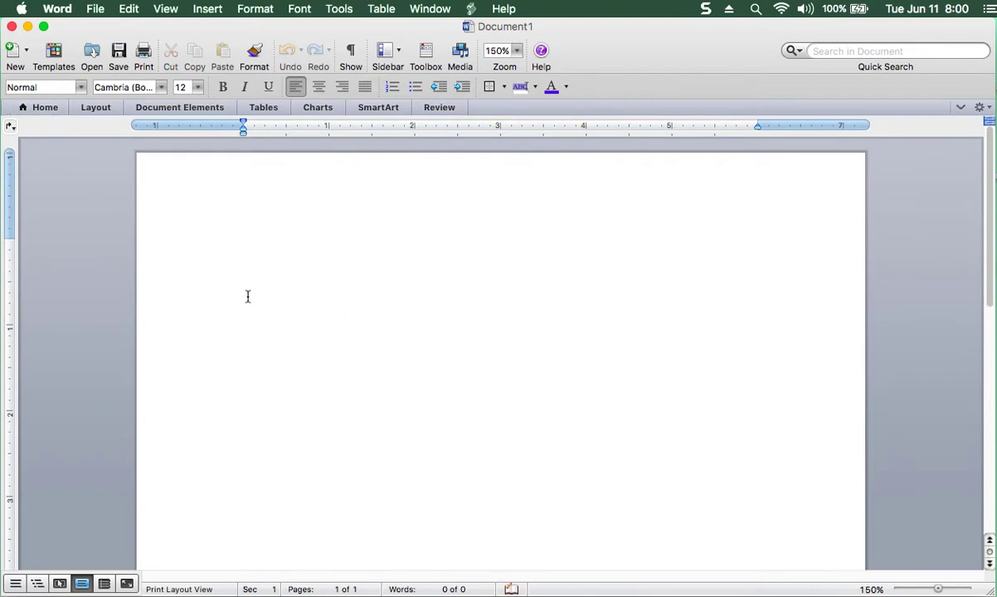
# In Word's View preferences, turn on Text boundaries and all nonprinting characters
pyautogui.click(56, 10)
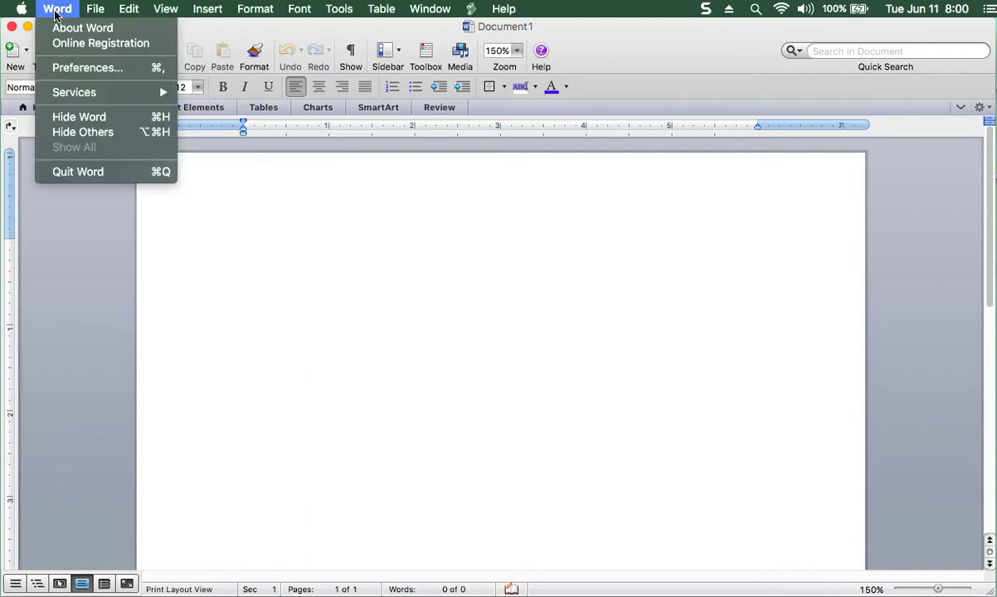
pyautogui.click(89, 68)
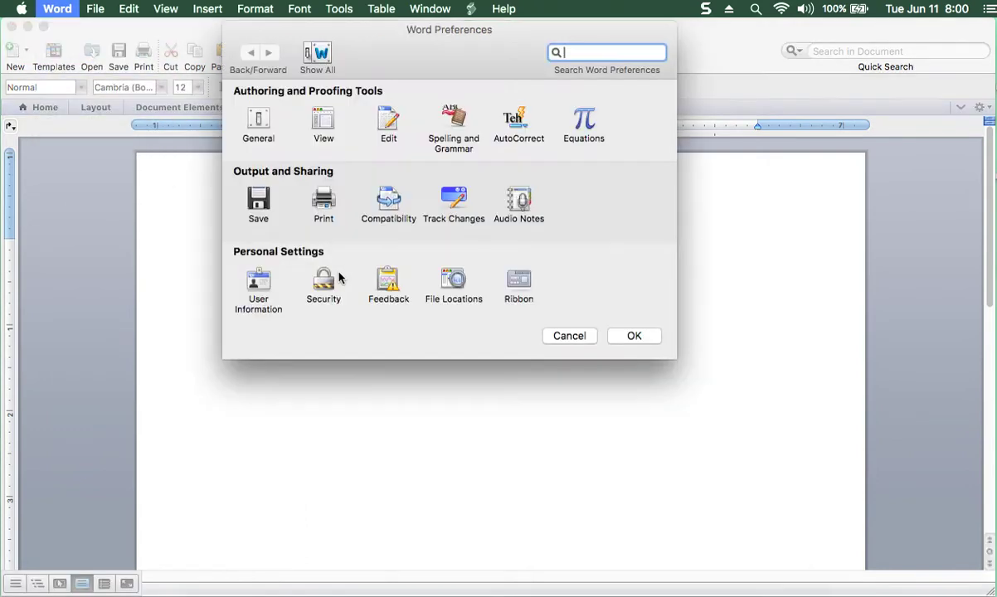
pyautogui.click(309, 121)
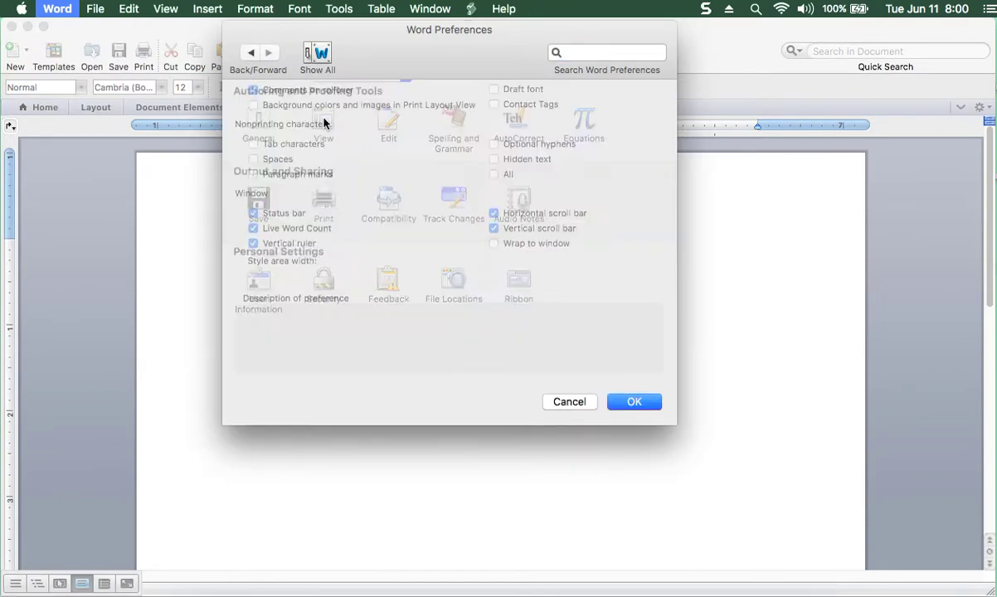
pyautogui.click(519, 148)
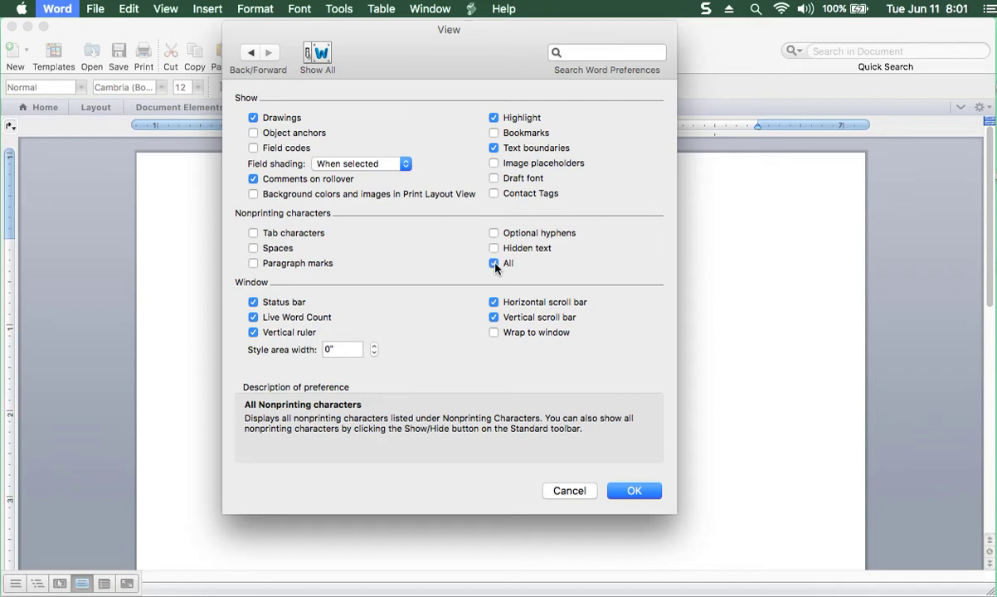
pyautogui.click(646, 495)
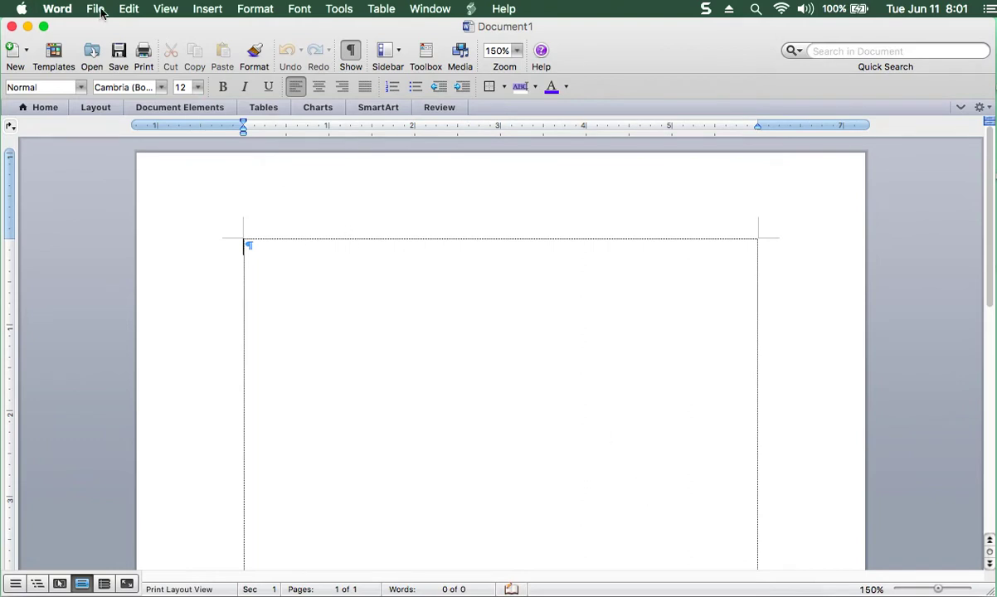
pyautogui.click(165, 10)
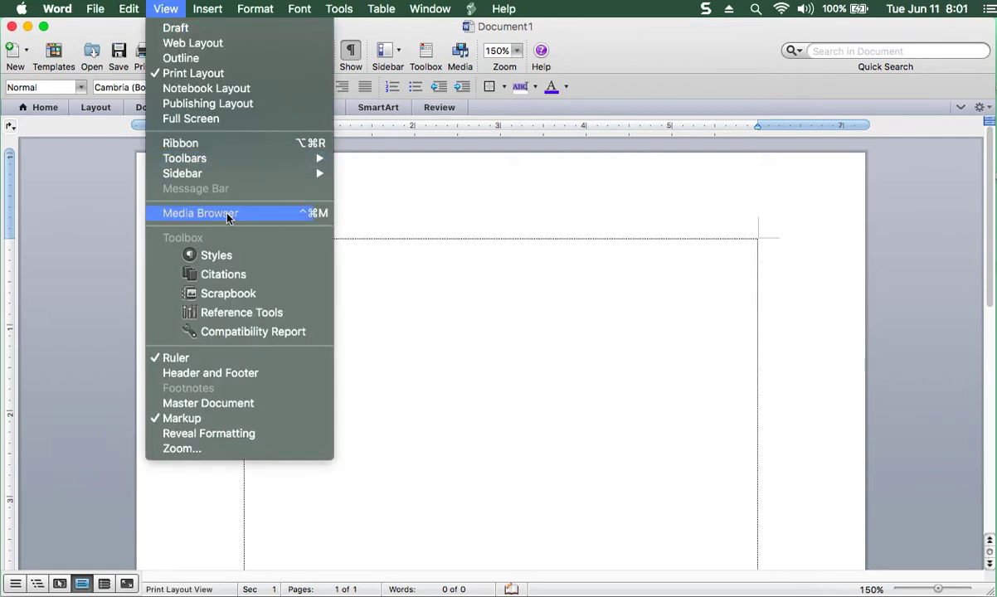
pyautogui.click(254, 360)
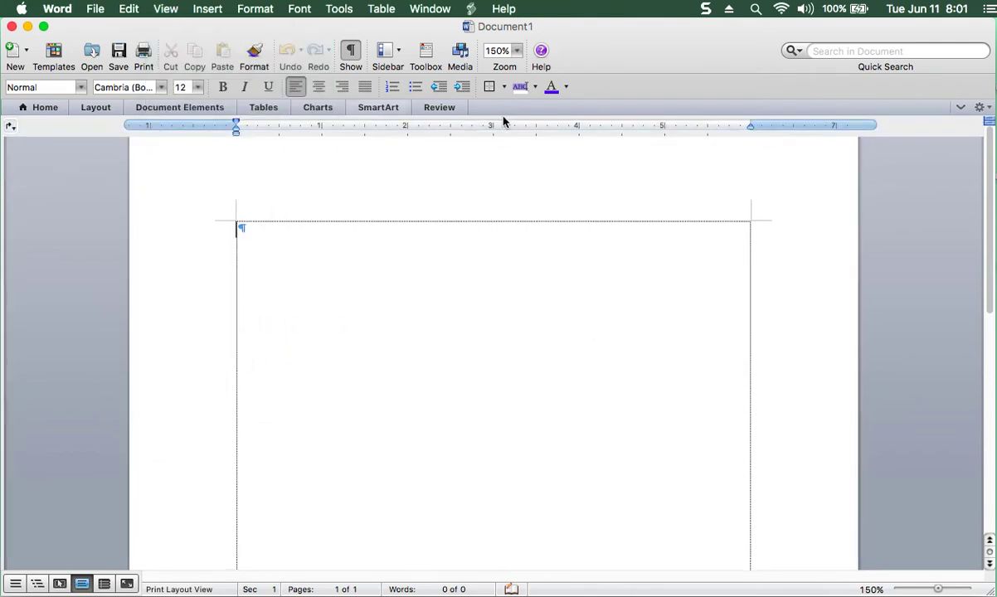
pyautogui.press('super+a')
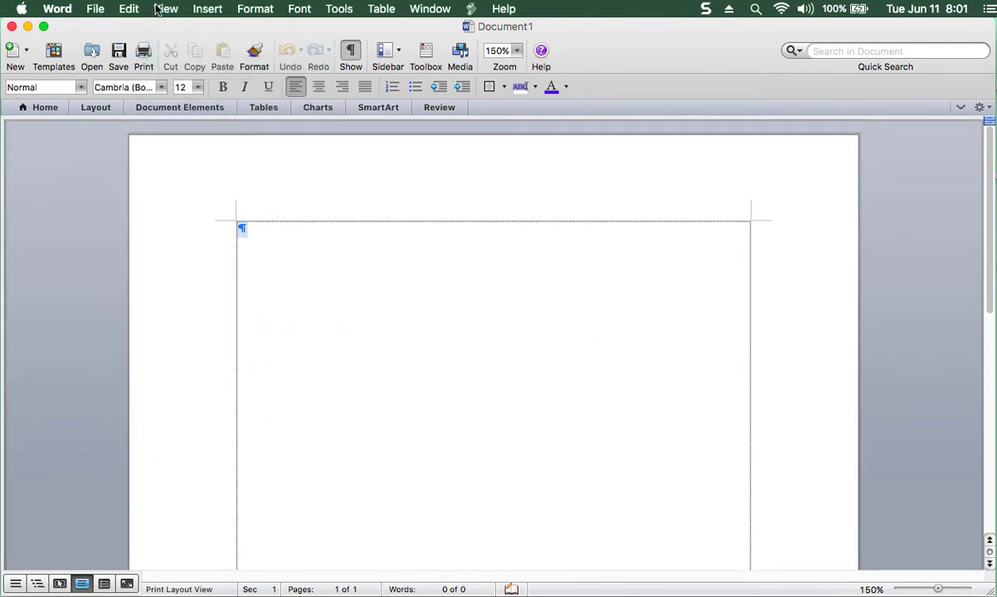
pyautogui.click(166, 9)
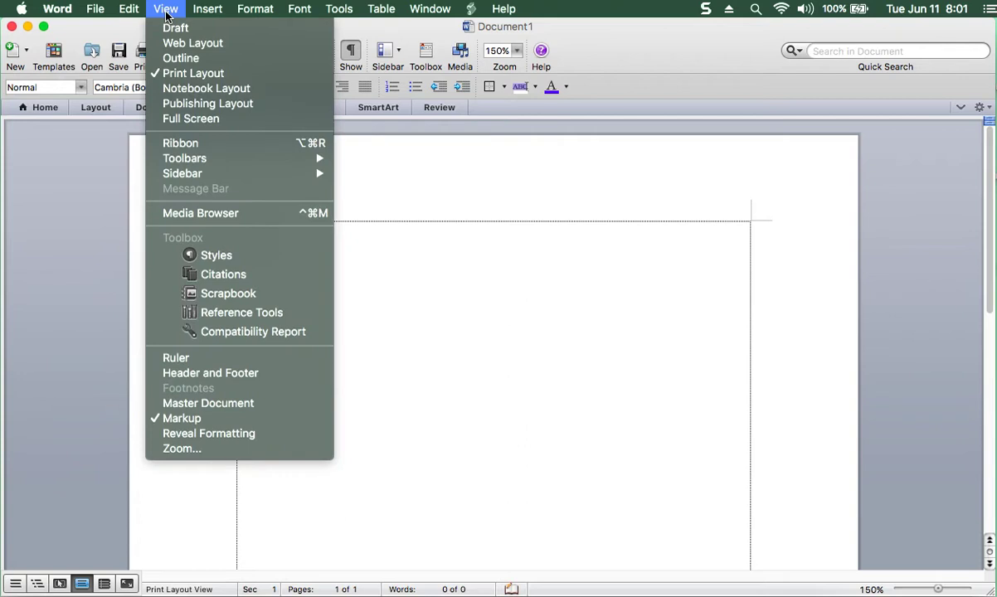
pyautogui.click(229, 358)
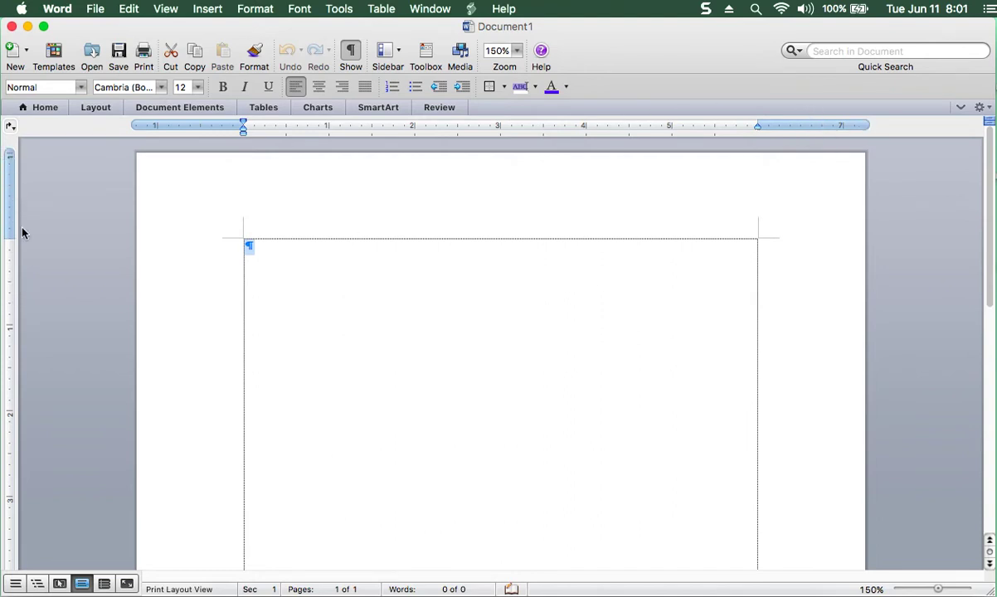
pyautogui.click(274, 244)
pyautogui.click(166, 9)
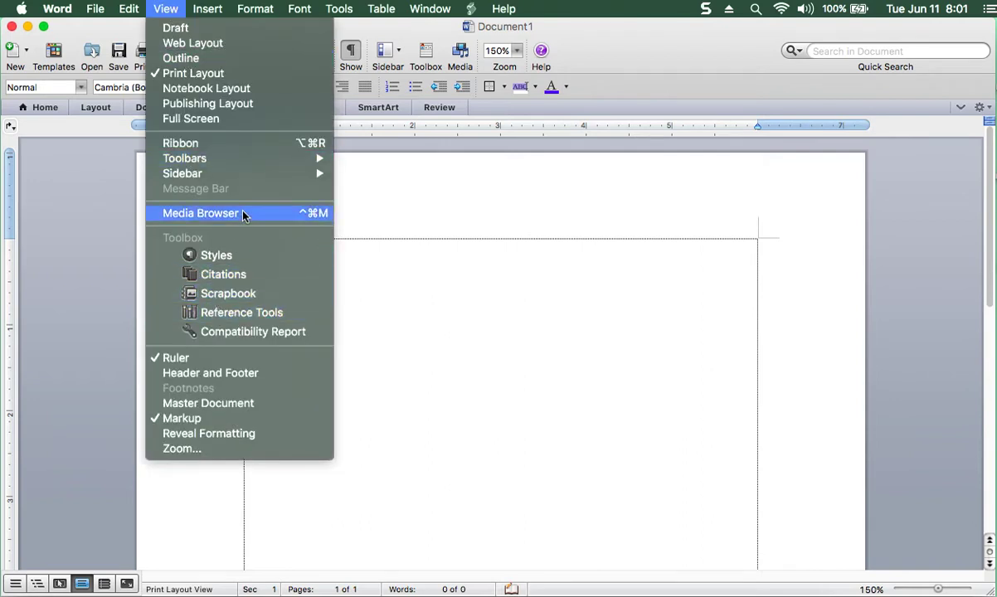
pyautogui.moveTo(241, 160)
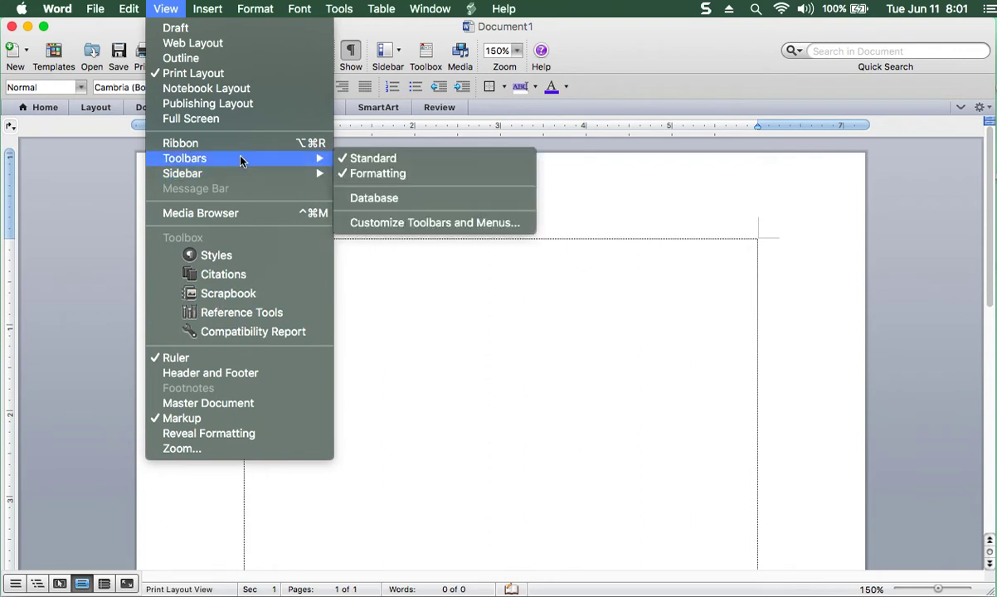
pyautogui.click(347, 176)
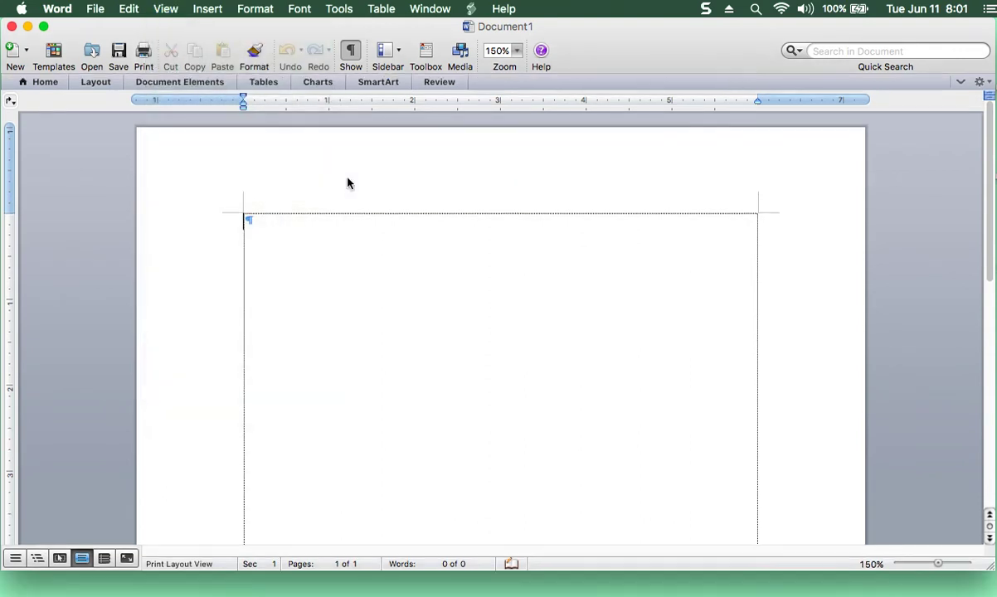
pyautogui.click(165, 8)
pyautogui.moveTo(246, 172)
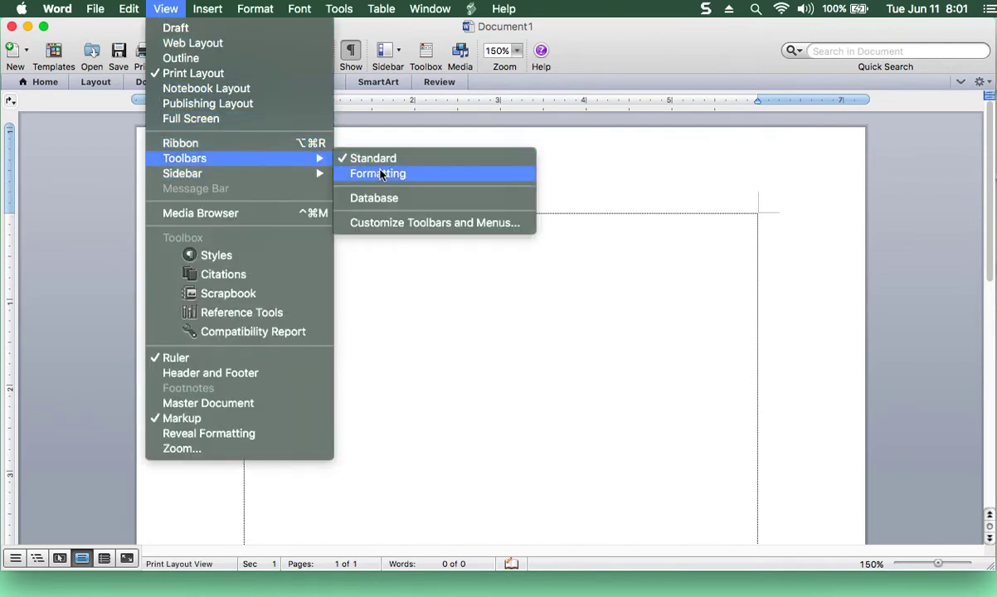
pyautogui.click(423, 175)
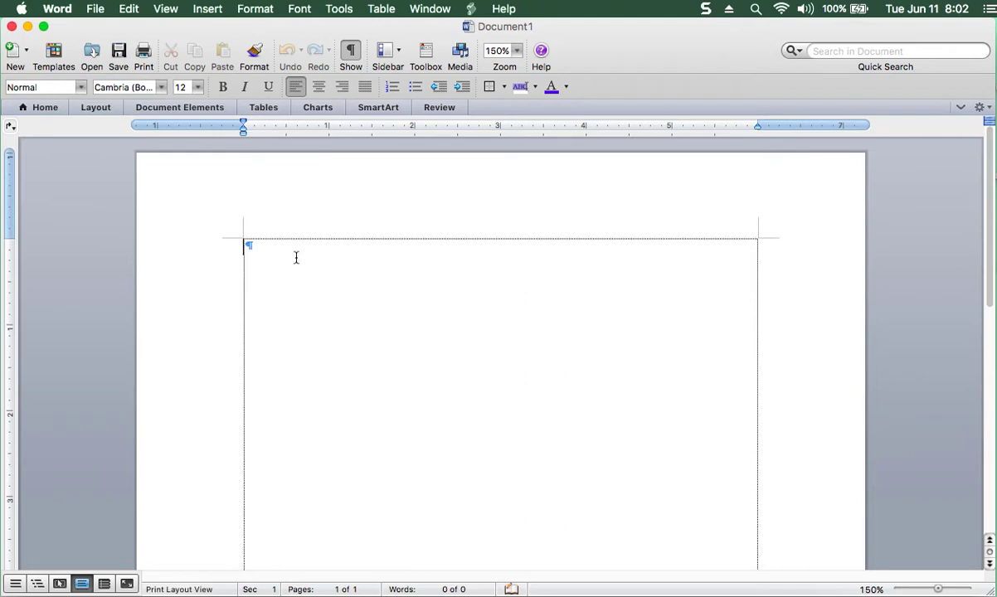
# Type the heading 'Desktop Publishing in Microsoft Word', then 'Windows: 2016/2013' and 'Mac: 2016/2011 (2008)'
pyautogui.write('De')
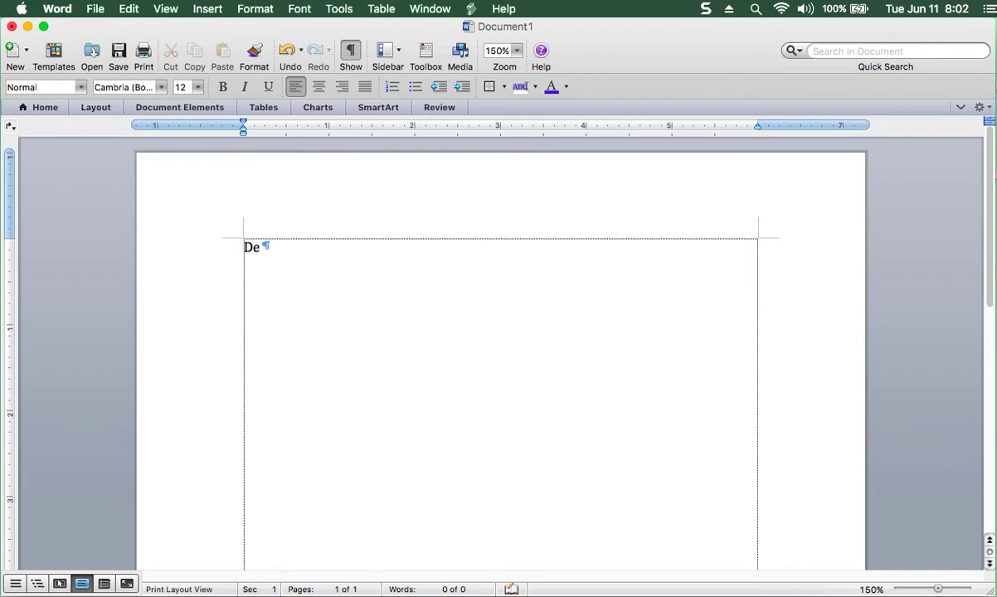
pyautogui.write('sktop P')
pyautogui.write('ublishing ')
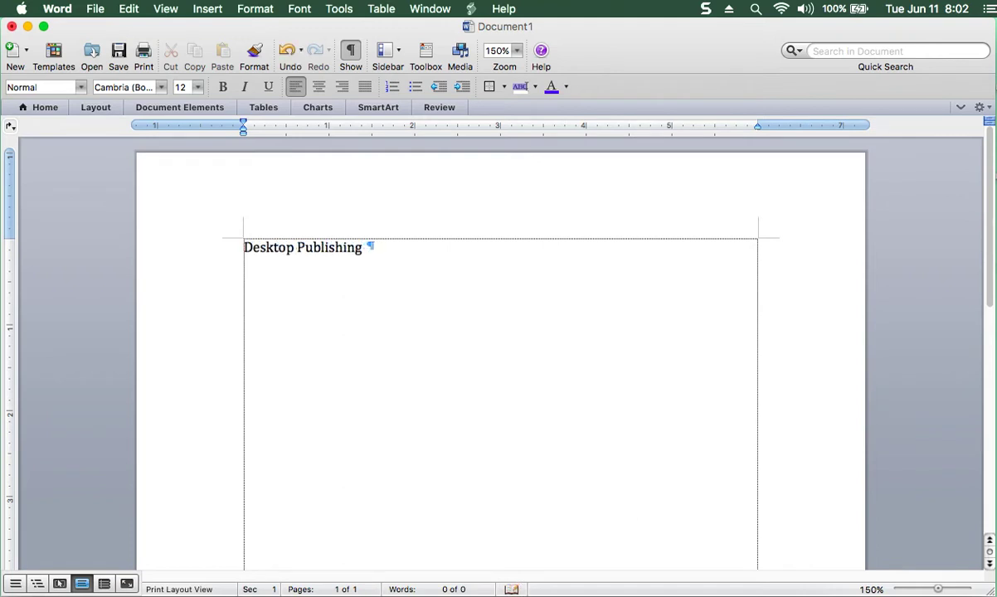
pyautogui.write('in Mi')
pyautogui.write('crosoft Wor')
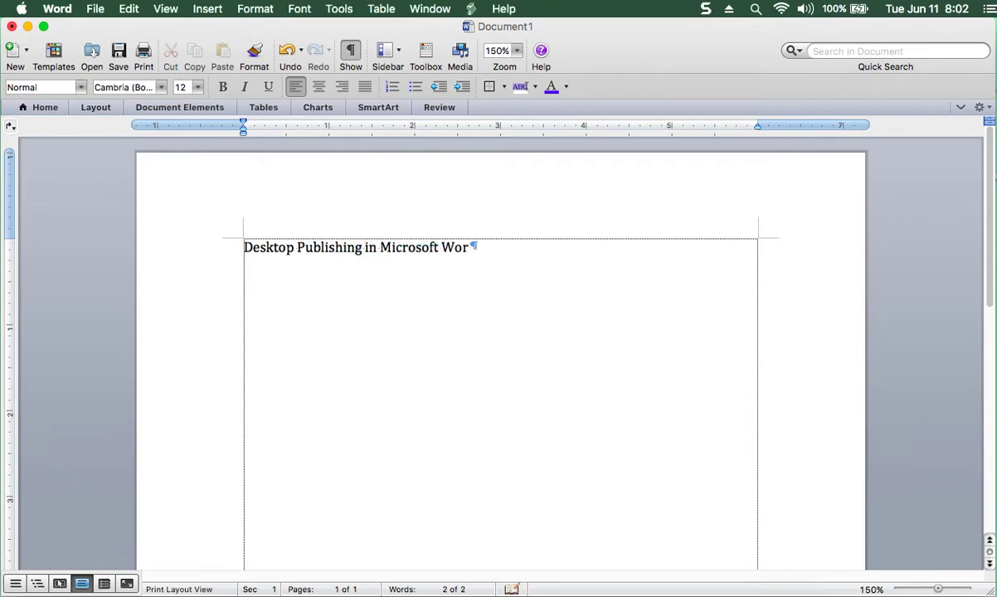
pyautogui.write('d')
pyautogui.press('Return')
pyautogui.press('Return')
pyautogui.write('Windows')
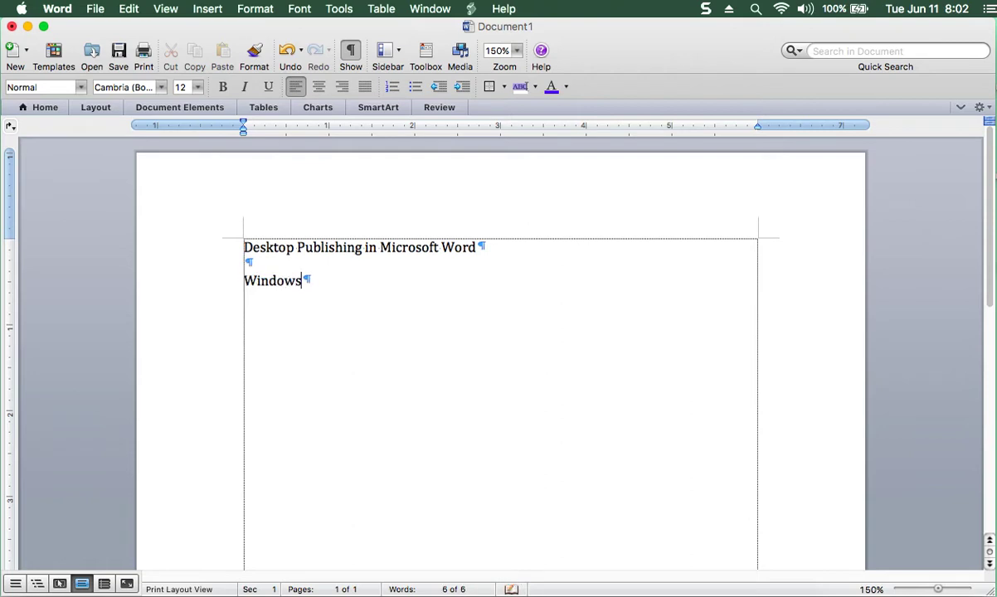
pyautogui.write(': 20')
pyautogui.write('16/2')
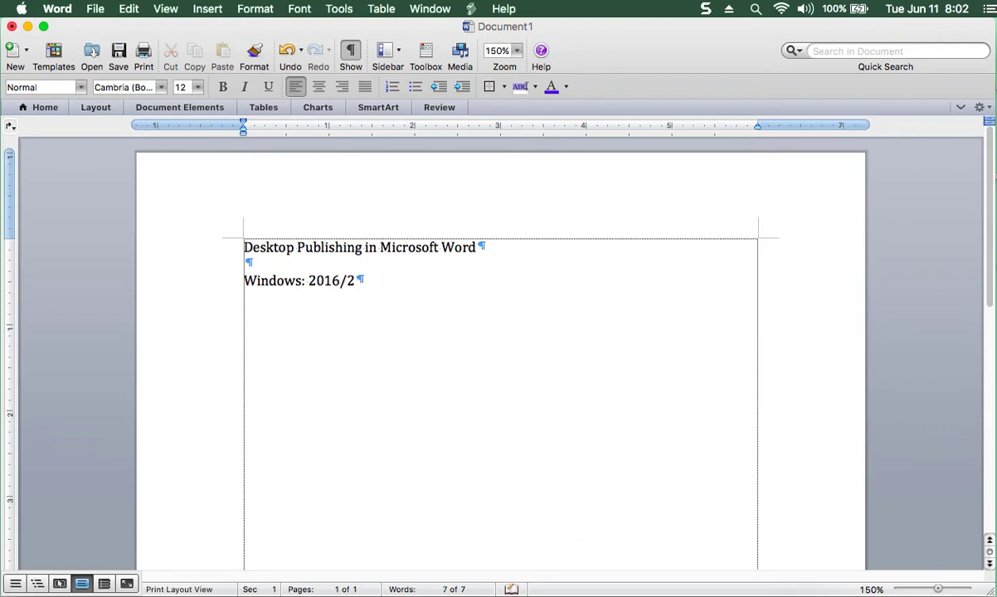
pyautogui.write('013')
pyautogui.press('Return')
pyautogui.write('Ma')
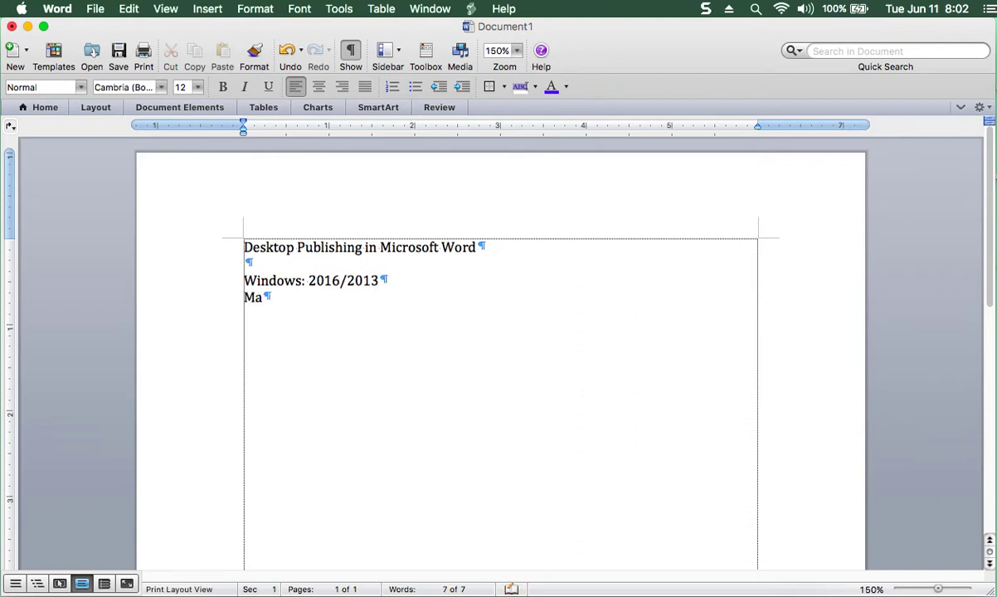
pyautogui.write('c: ')
pyautogui.write('2016')
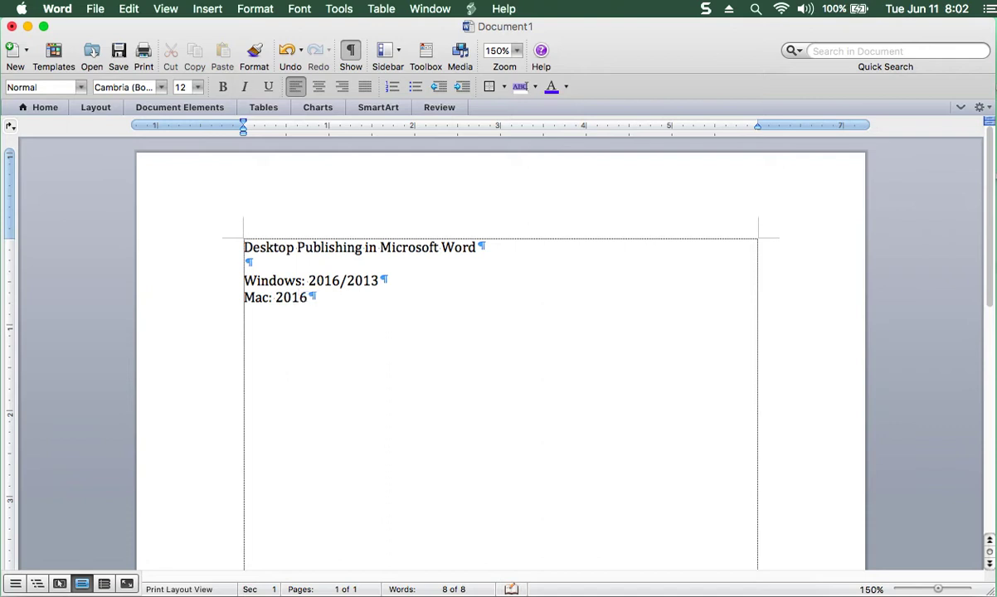
pyautogui.write('/')
pyautogui.write('2011')
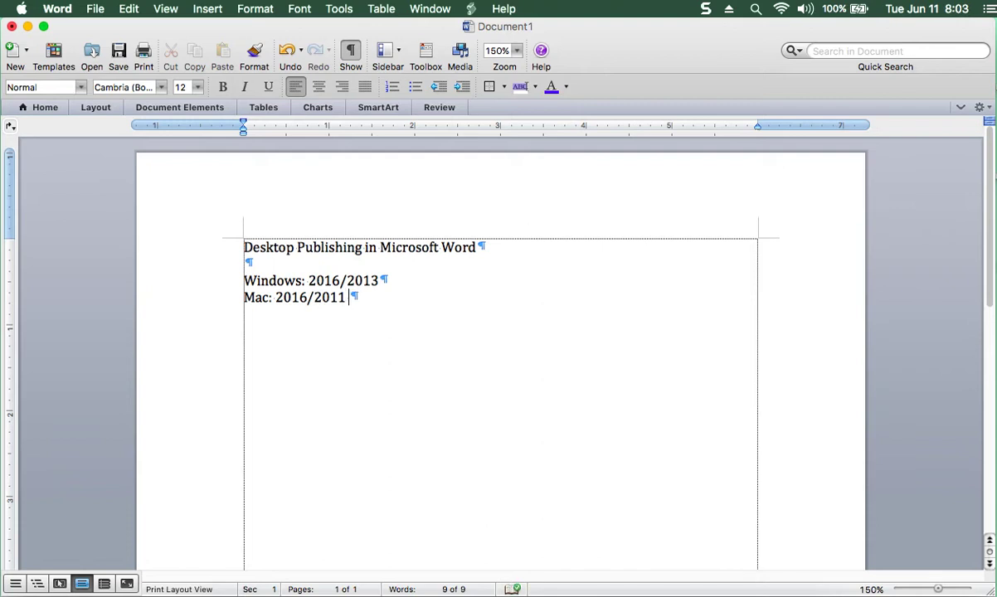
pyautogui.write('  (')
pyautogui.write('2008')
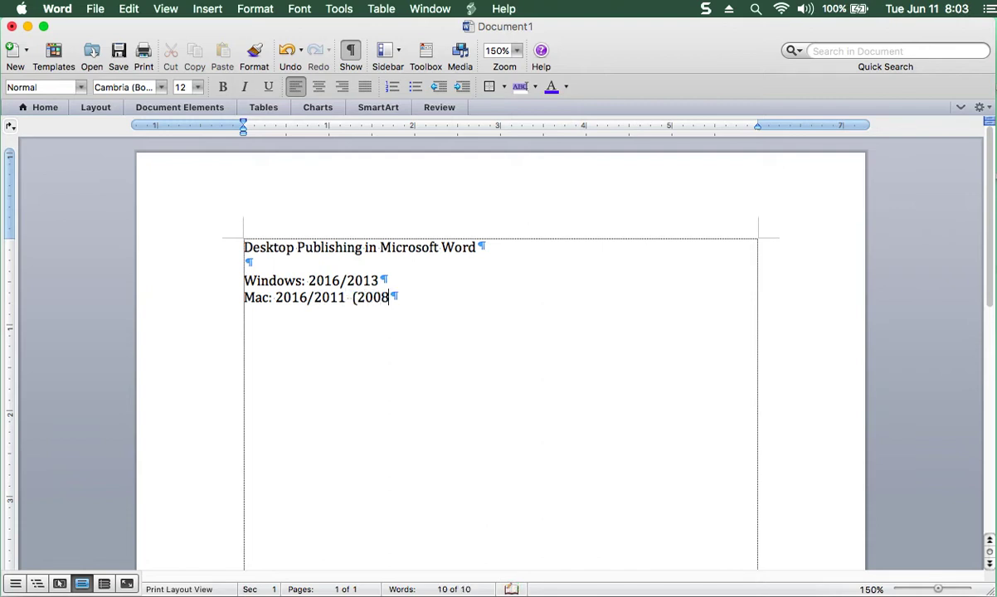
pyautogui.write(')')
pyautogui.press('super+i')
pyautogui.press('super+i')
# Make the year 2008 on the Mac line italic at size 10
pyautogui.moveTo(380, 297)
pyautogui.mouseDown()
pyautogui.moveTo(389, 298)
pyautogui.moveTo(357, 297)
pyautogui.mouseUp()
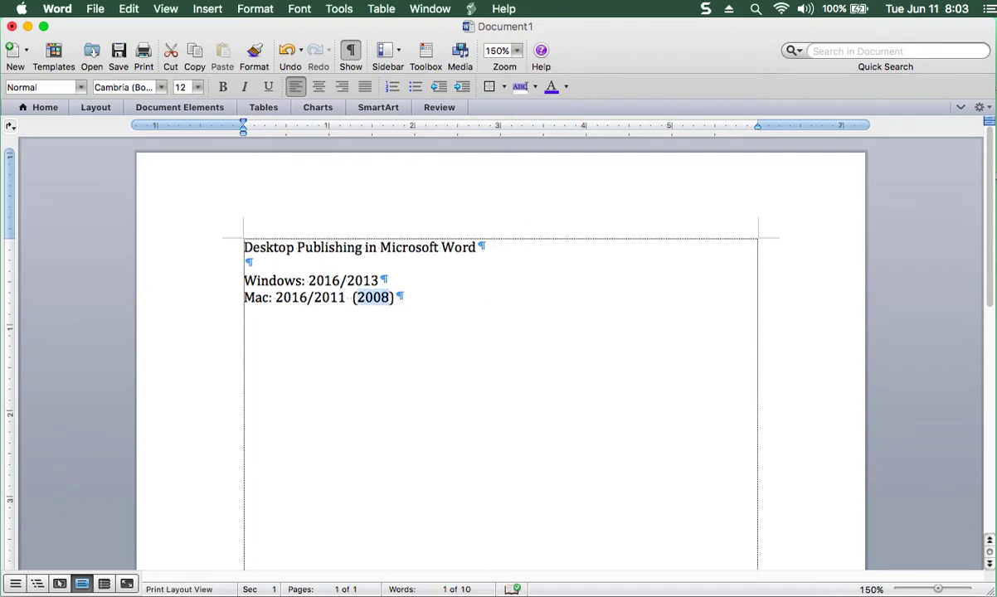
pyautogui.press('super+i')
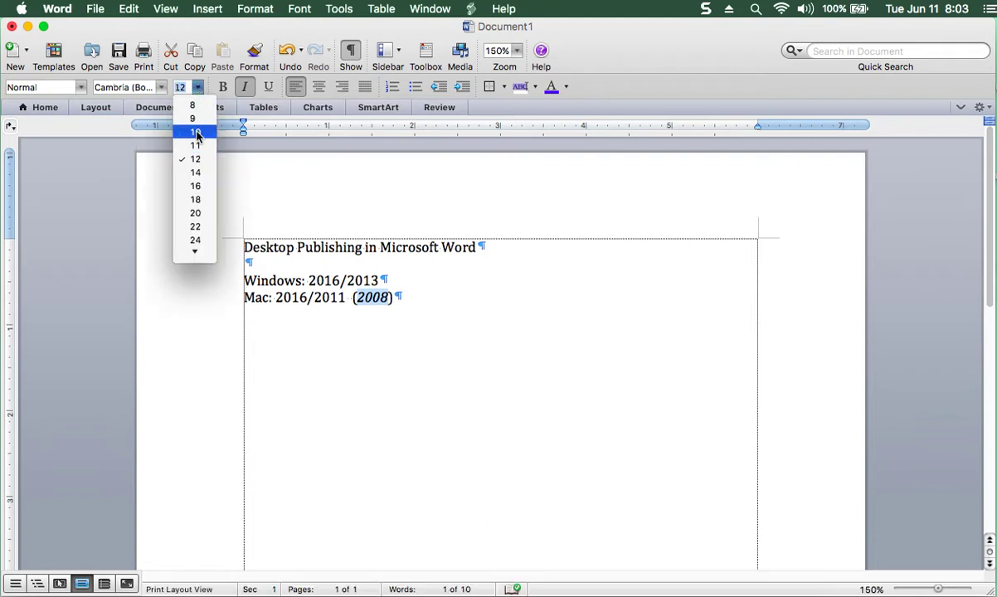
pyautogui.click(195, 132)
pyautogui.click(416, 306)
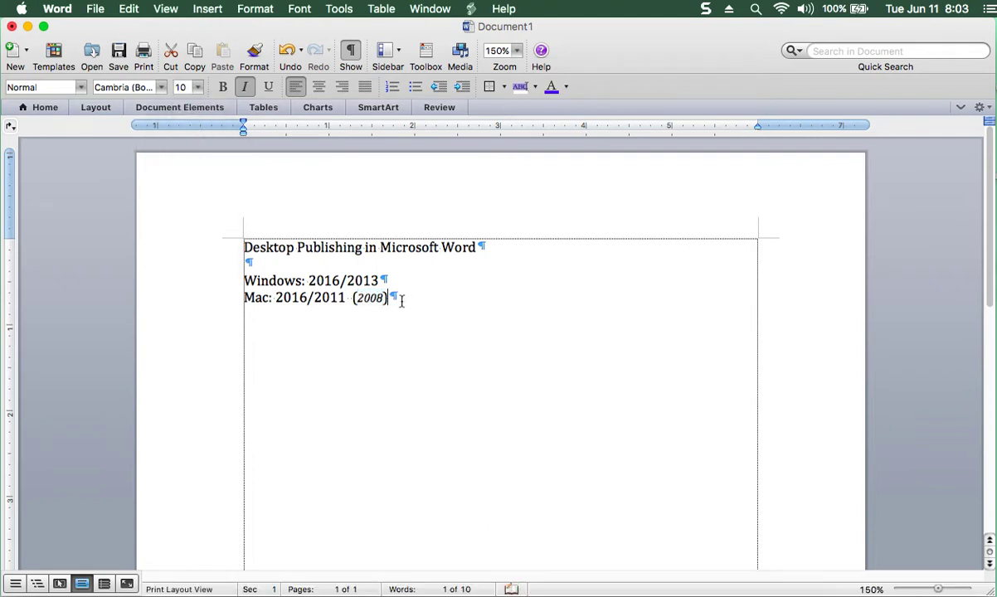
pyautogui.moveTo(390, 298); pyautogui.dragTo(354, 297)
pyautogui.click(385, 304)
# Make the title bold, centred and 18 pt, with an extra blank line below it
pyautogui.click(214, 240)
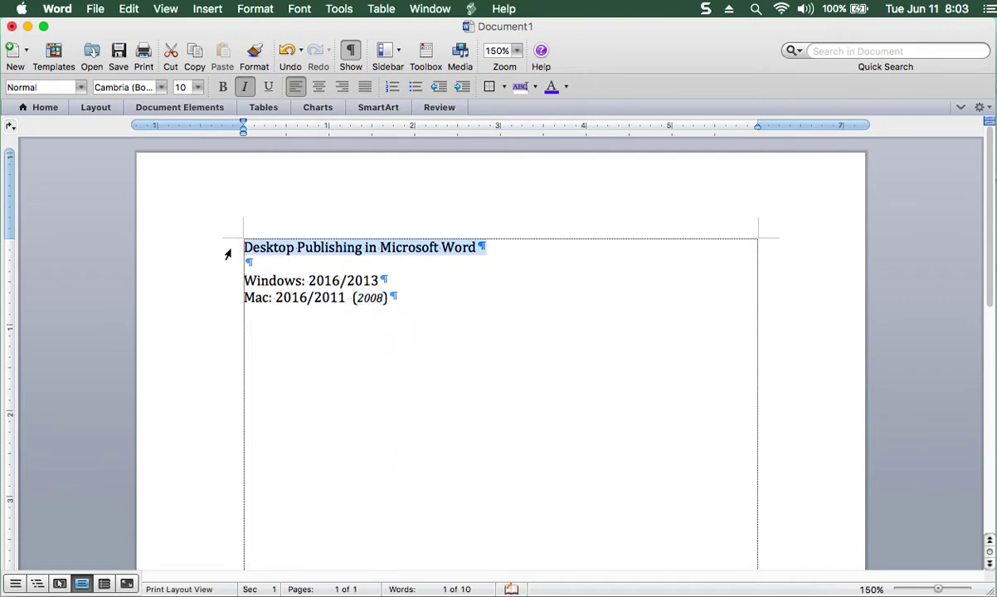
pyautogui.click(220, 87)
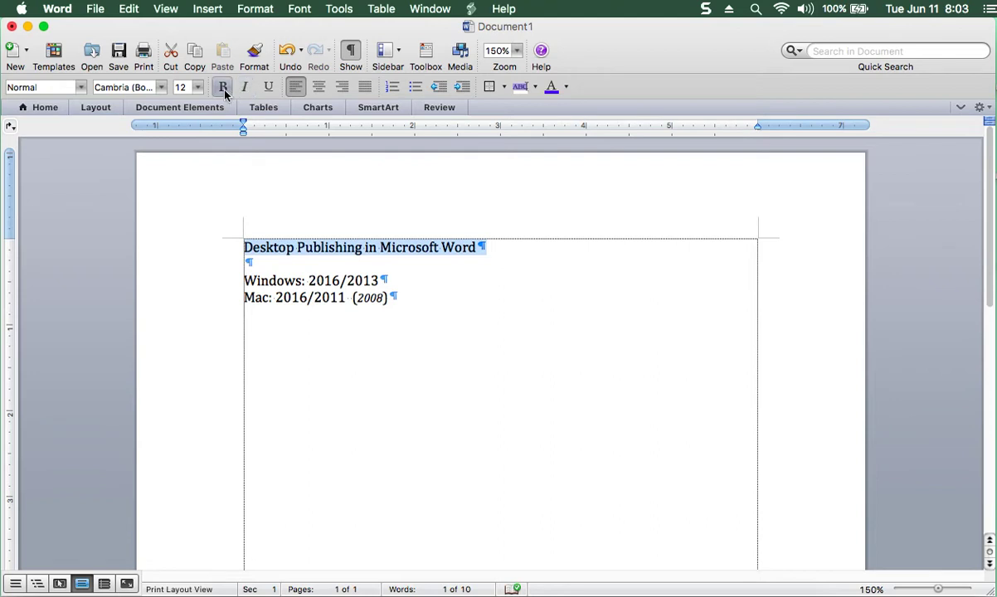
pyautogui.click(321, 86)
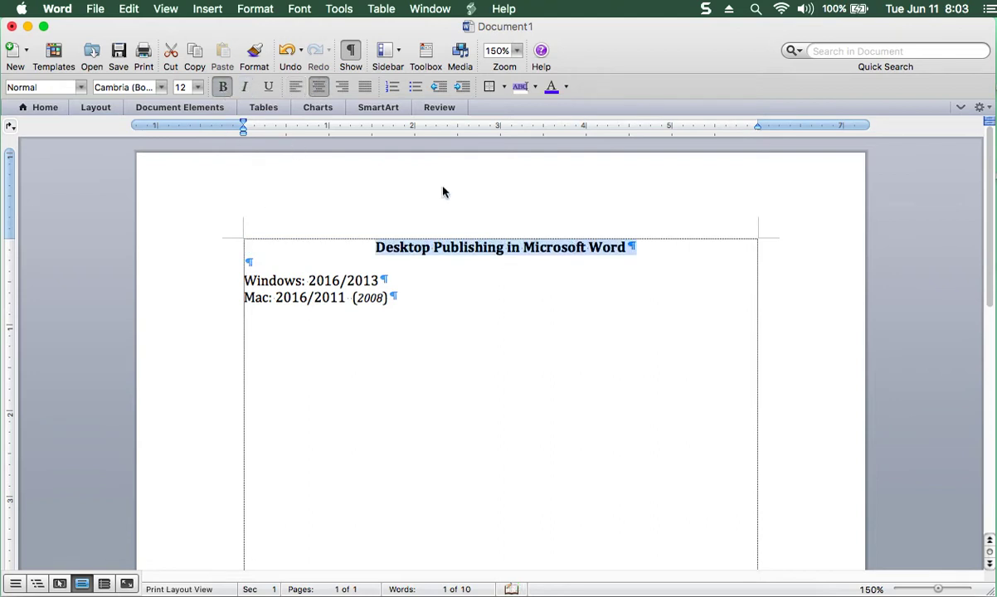
pyautogui.click(197, 87)
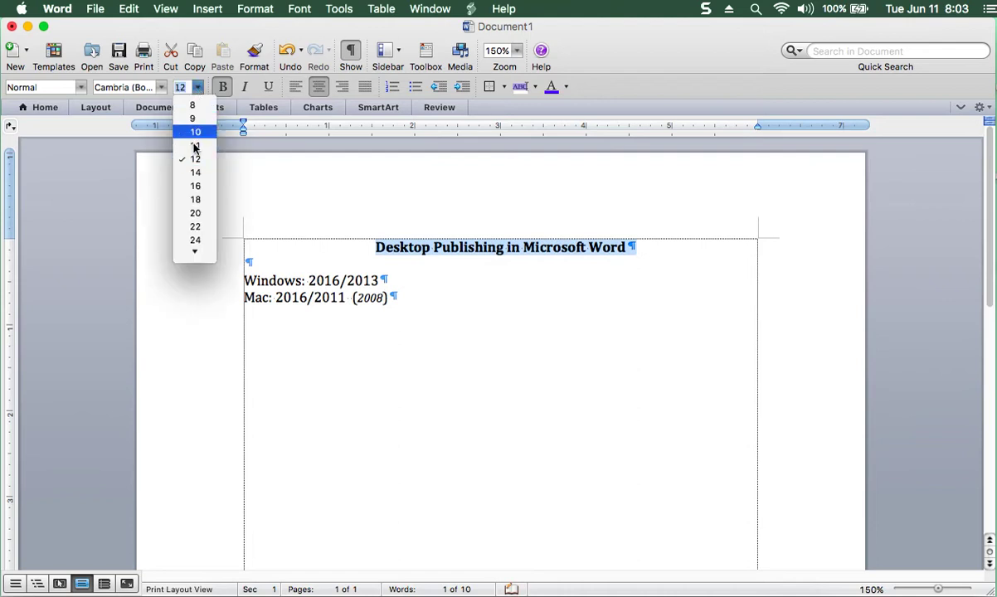
pyautogui.click(196, 199)
pyautogui.click(258, 271)
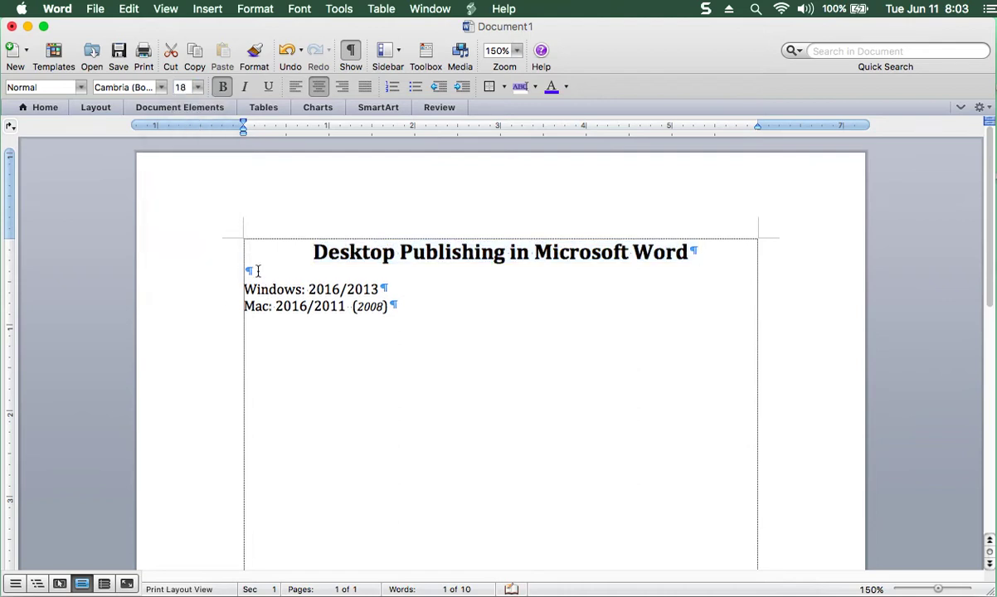
pyautogui.press('Return')
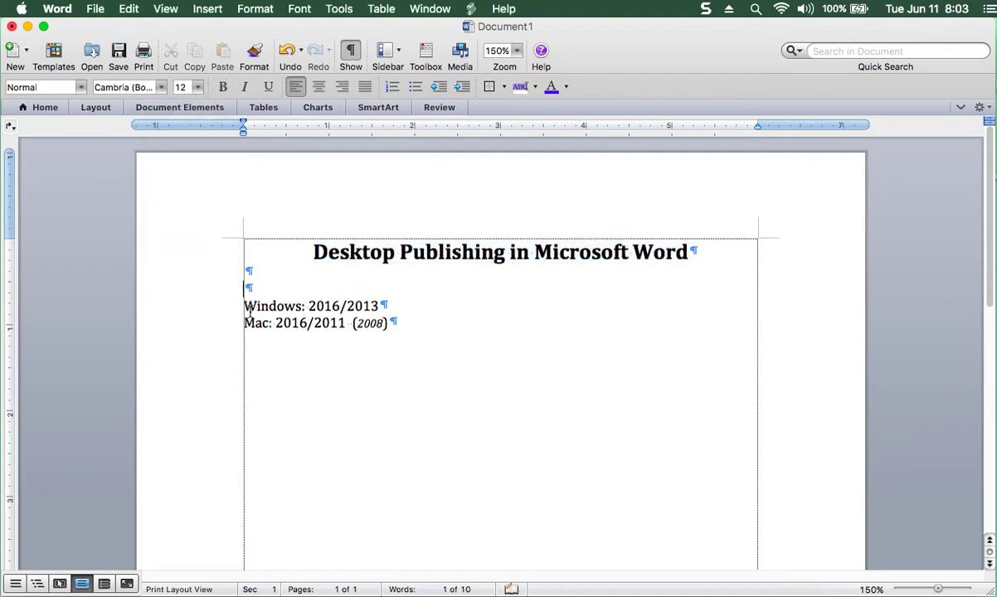
# Set the Windows and Mac lines to 16 pt and add two blank lines after them
pyautogui.moveTo(244, 306); pyautogui.dragTo(398, 323)
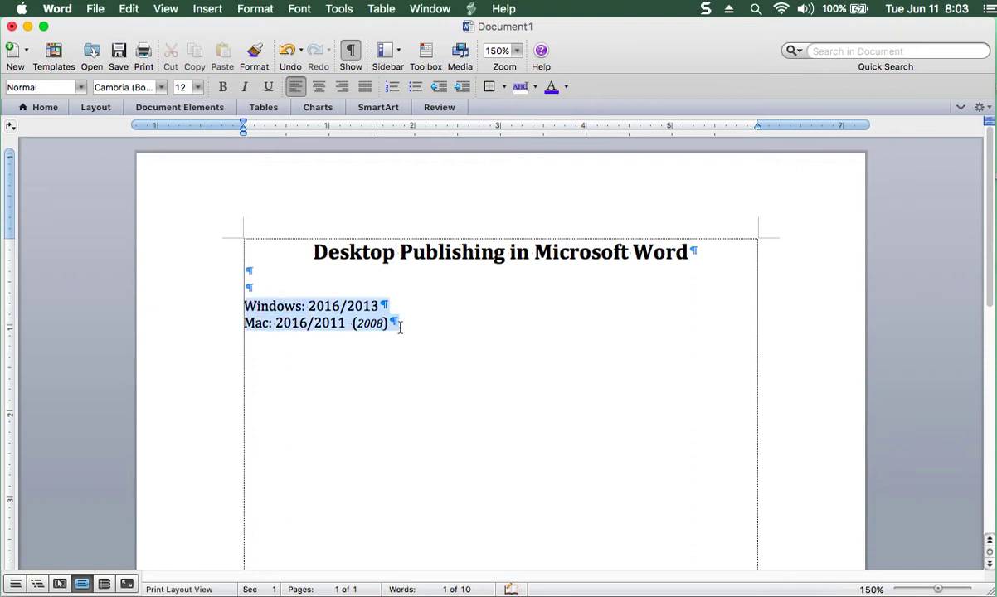
pyautogui.click(198, 87)
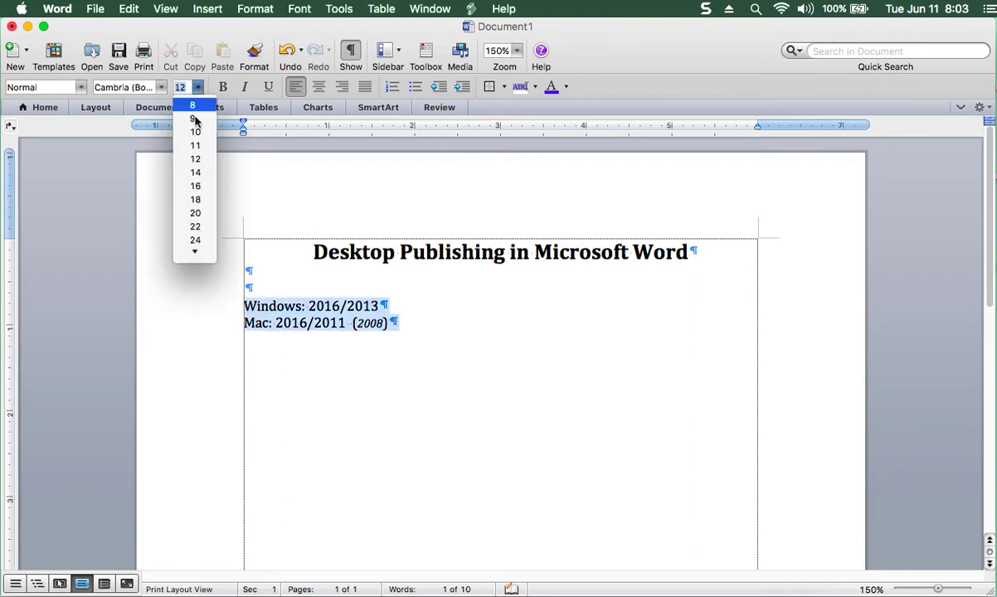
pyautogui.click(199, 186)
pyautogui.click(451, 330)
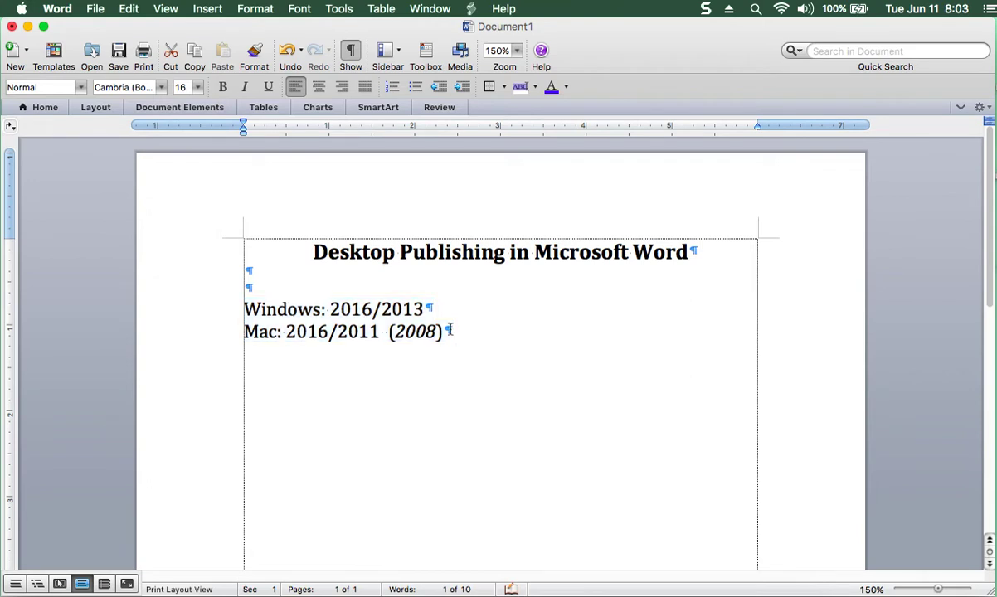
pyautogui.press('Return')
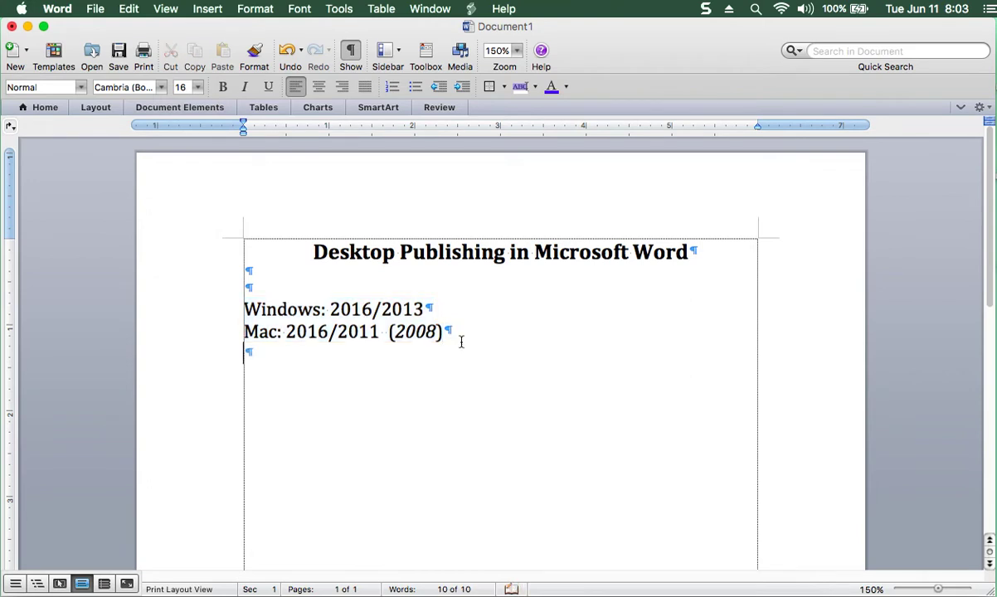
pyautogui.press('Return')
# List 'Adobe: InDesign', 'QuarkXPress' and 'Microsoft Publisher' below the Mac line, after two blank lines
pyautogui.write('Ad')
pyautogui.write('obe')
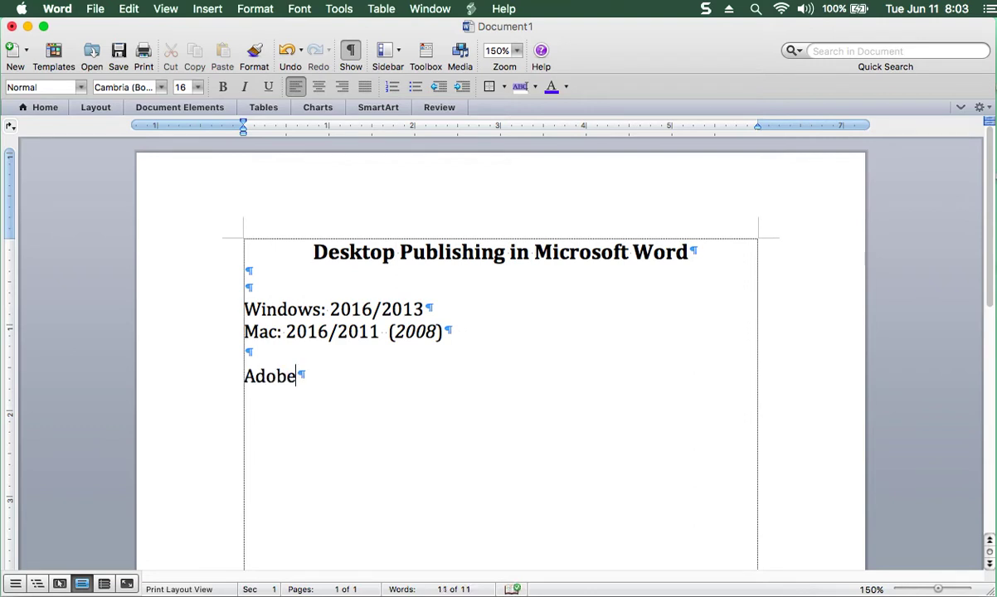
pyautogui.write(': InDes')
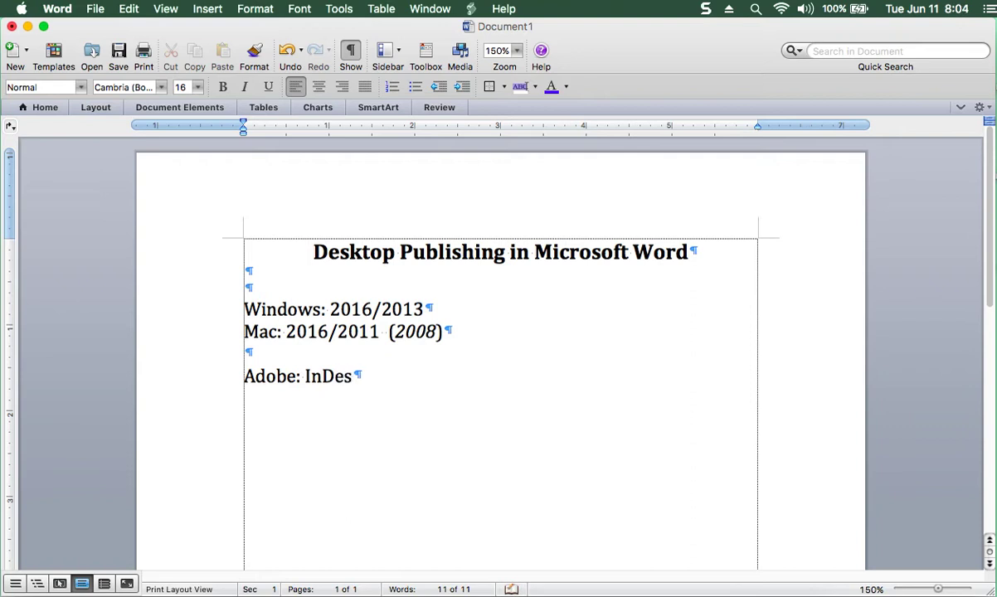
pyautogui.write('ign')
pyautogui.press('Return')
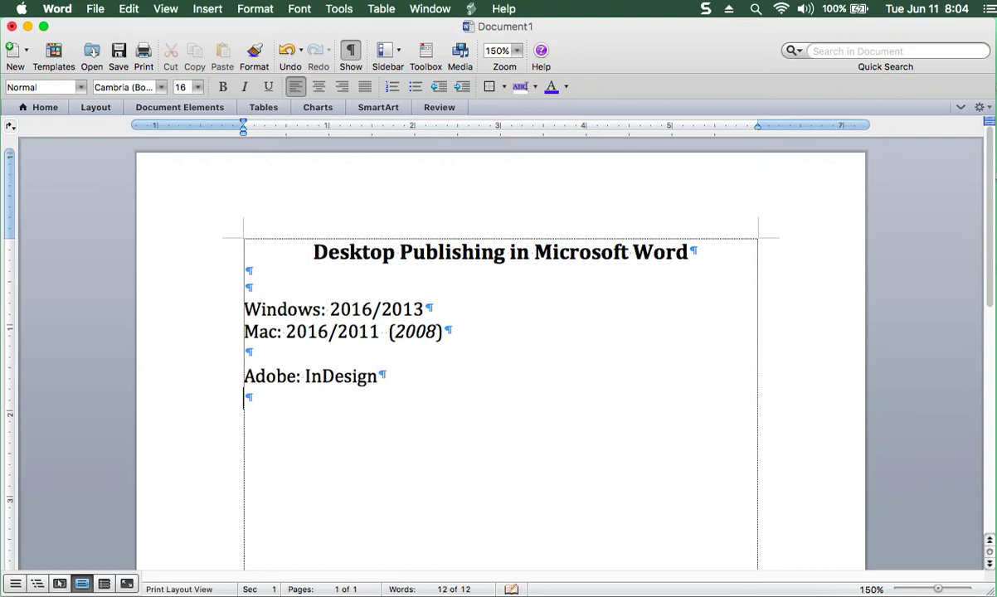
pyautogui.write('Quark')
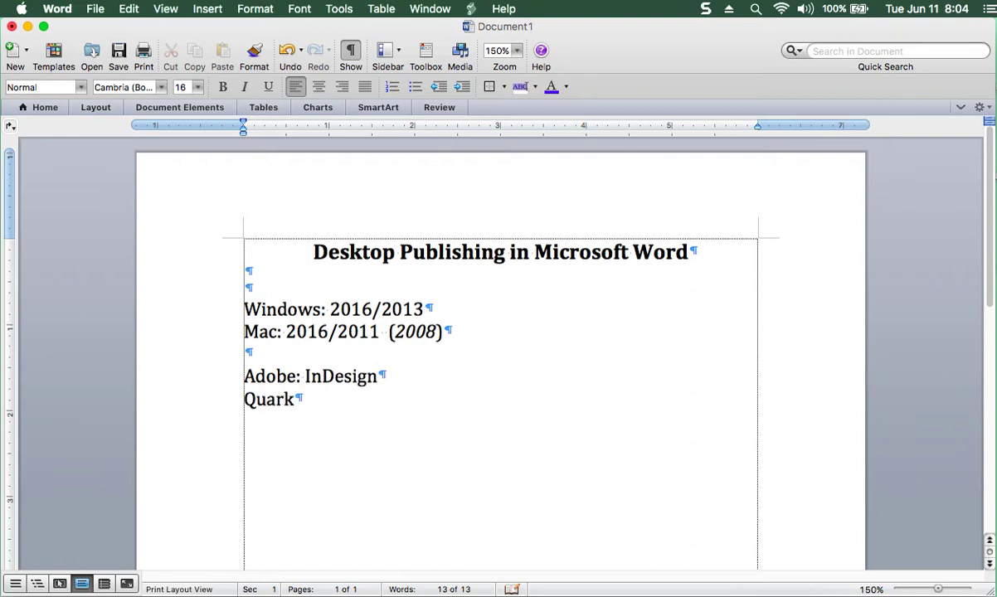
pyautogui.write('XP')
pyautogui.write('ress')
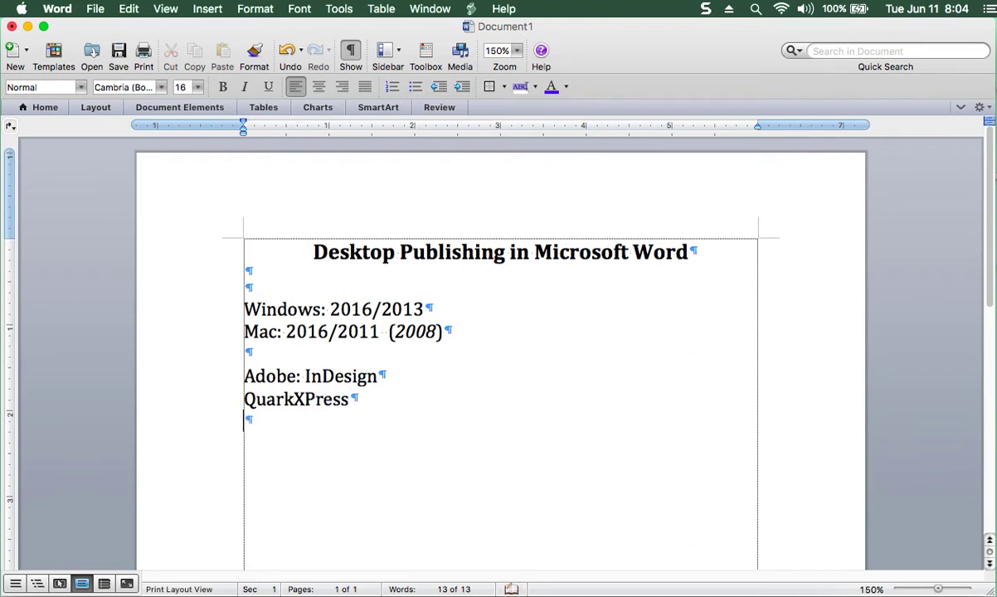
pyautogui.write('MIc')
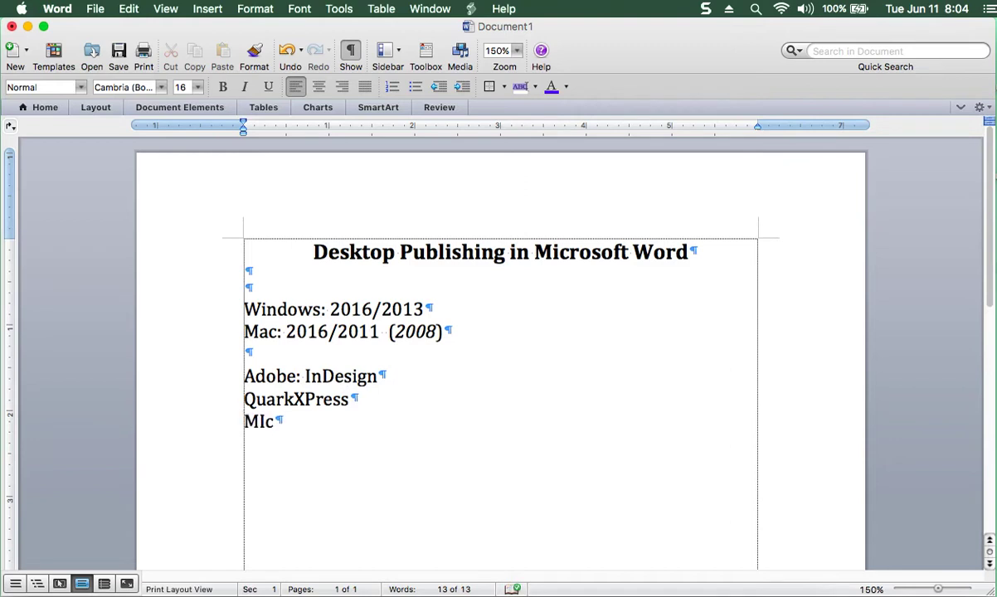
pyautogui.write('rosof')
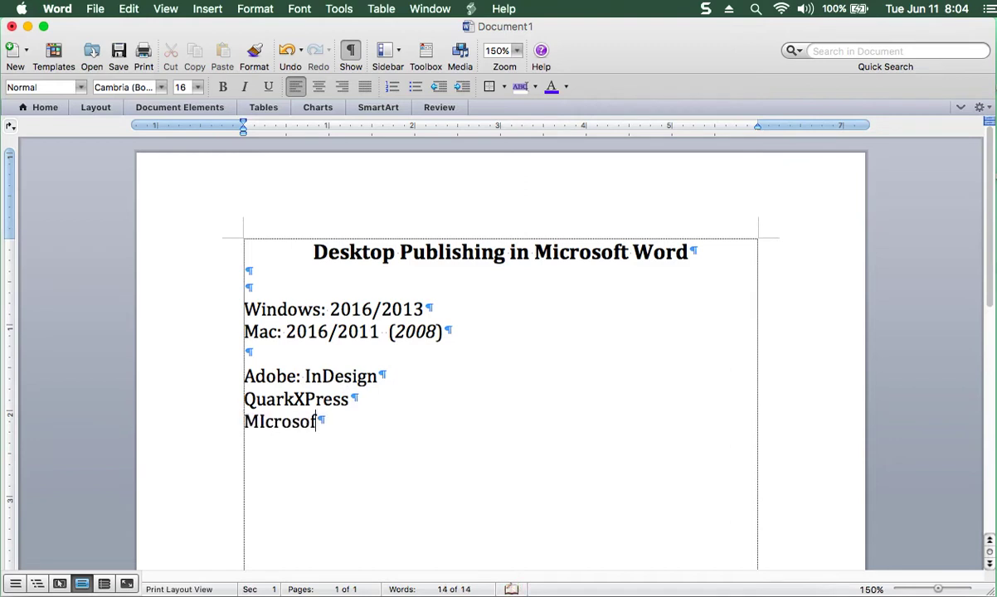
pyautogui.write('t Pul')
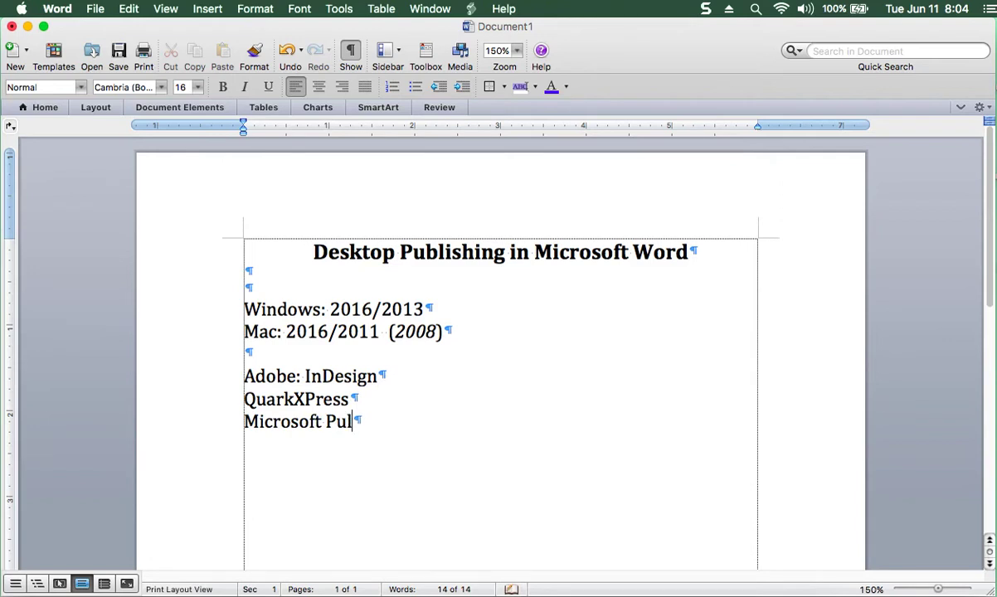
pyautogui.press('BackSpace')
pyautogui.write('blisher')
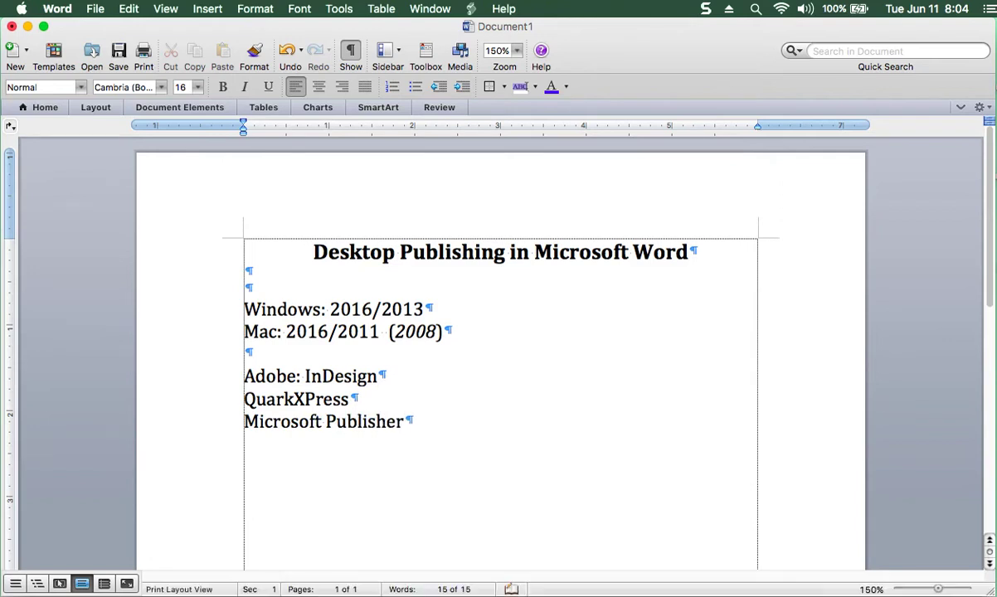
pyautogui.press('Return')
pyautogui.press('Return')
pyautogui.click(328, 355)
pyautogui.press('Return')
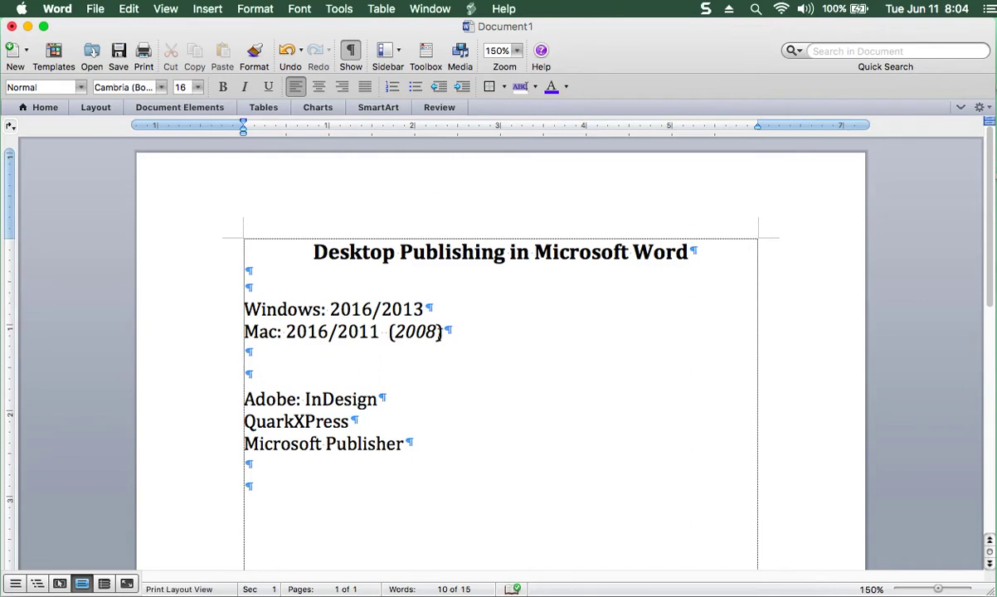
# Shrink the italic 2008 to 14 pt
pyautogui.moveTo(438, 332); pyautogui.dragTo(398, 335)
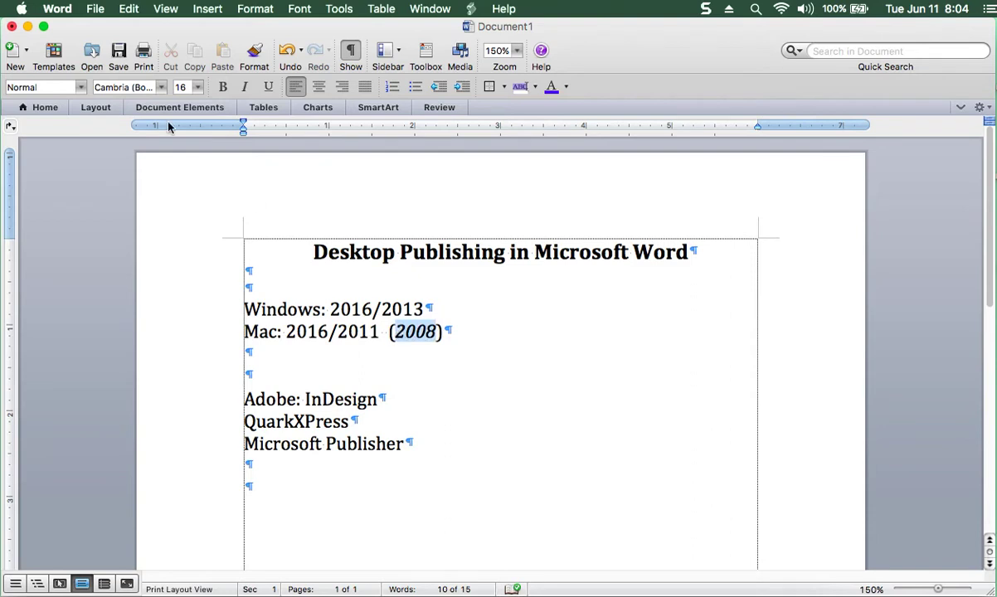
pyautogui.click(198, 88)
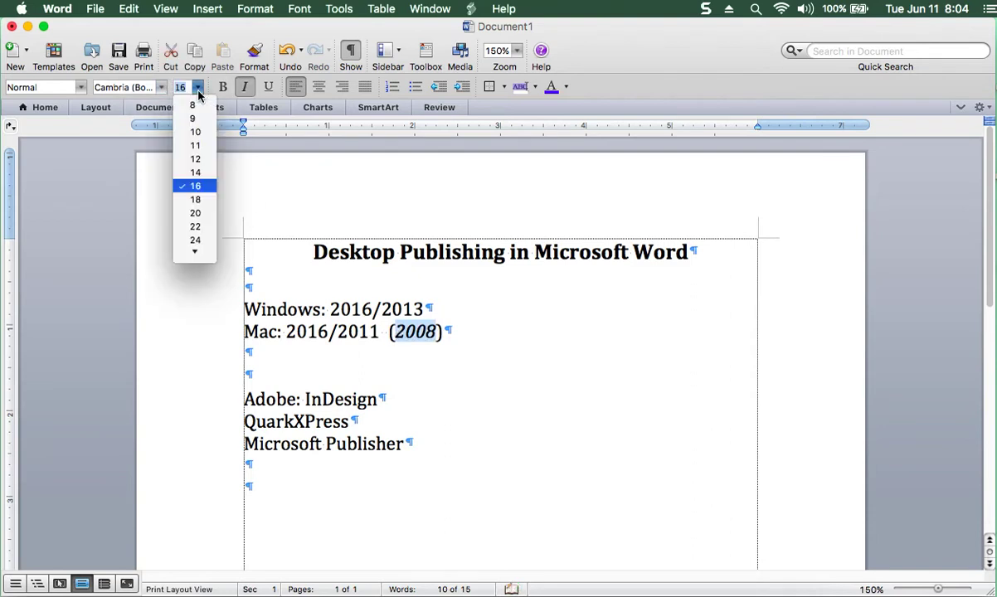
pyautogui.click(198, 173)
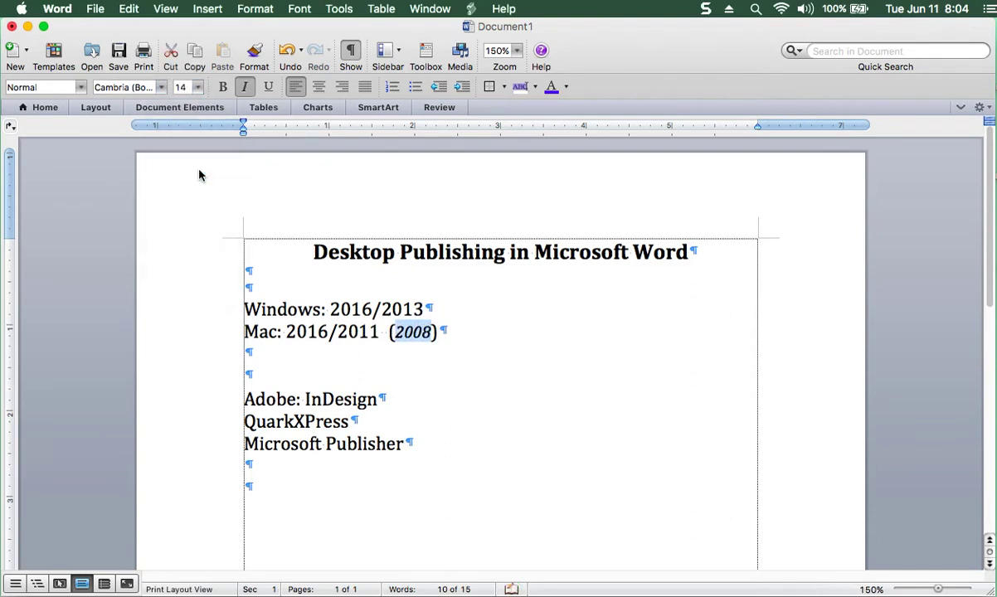
# Make the 'Windows' label bold and blue-purple, and the 'Mac' label bold
pyautogui.click(260, 310)
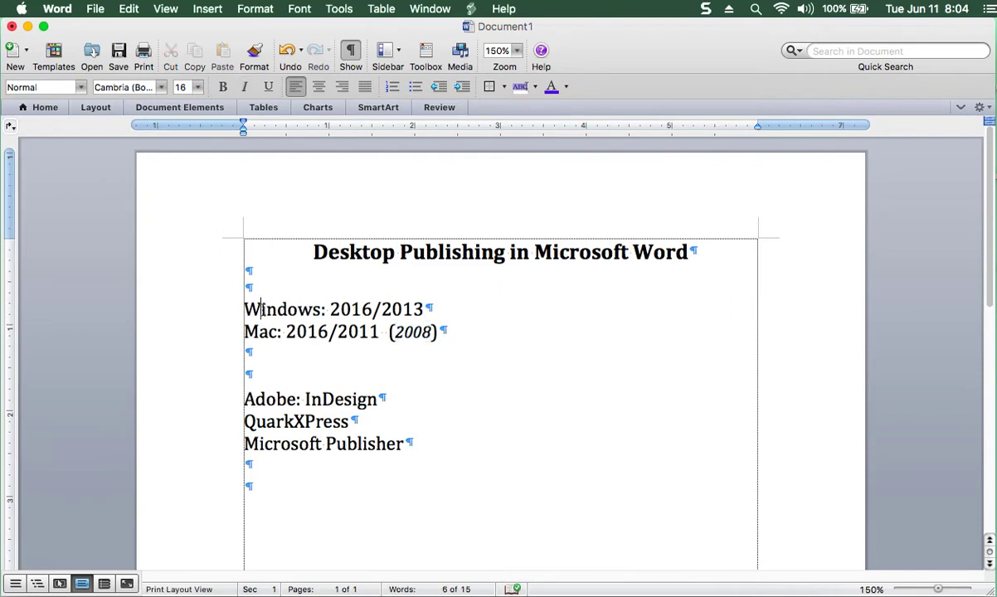
pyautogui.press('super+b')
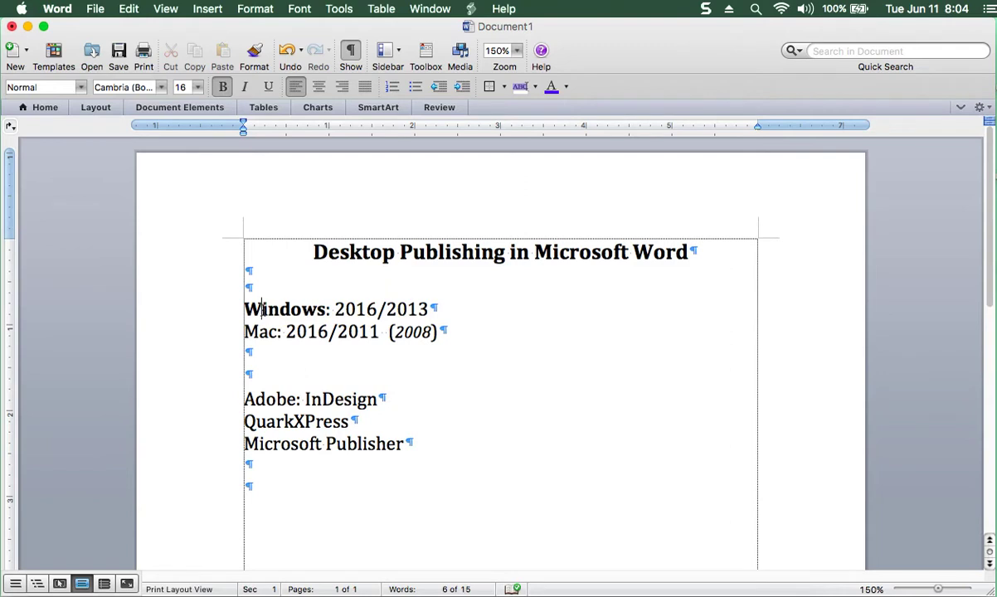
pyautogui.click(552, 86)
pyautogui.click(257, 332)
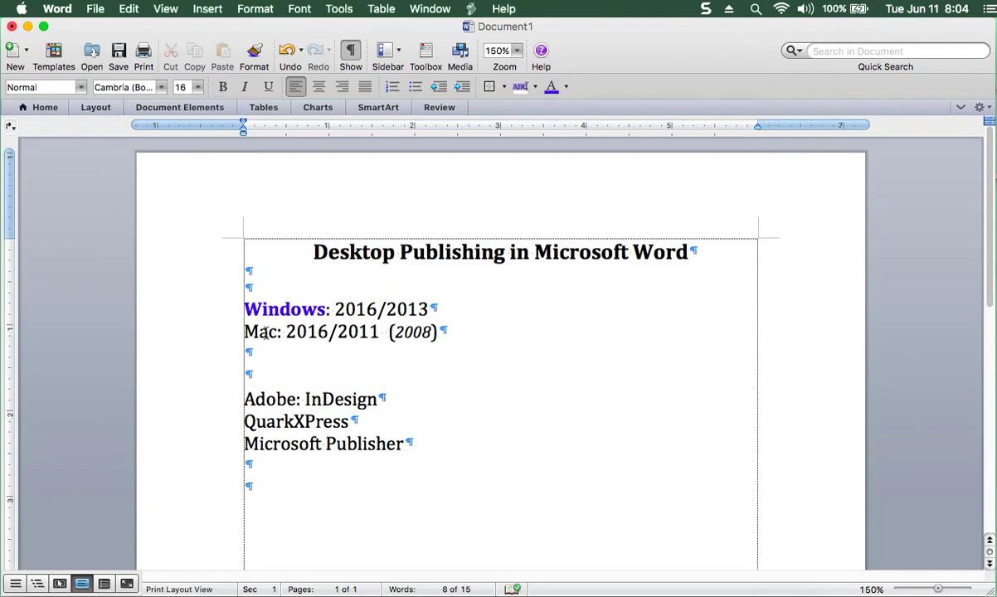
pyautogui.press('super+b')
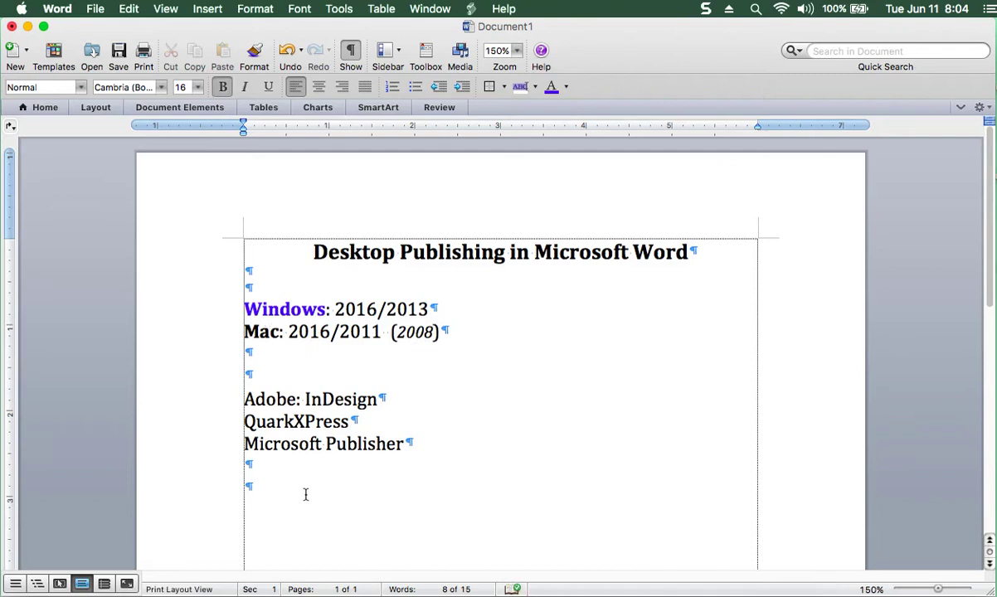
pyautogui.click(274, 488)
pyautogui.click(255, 466)
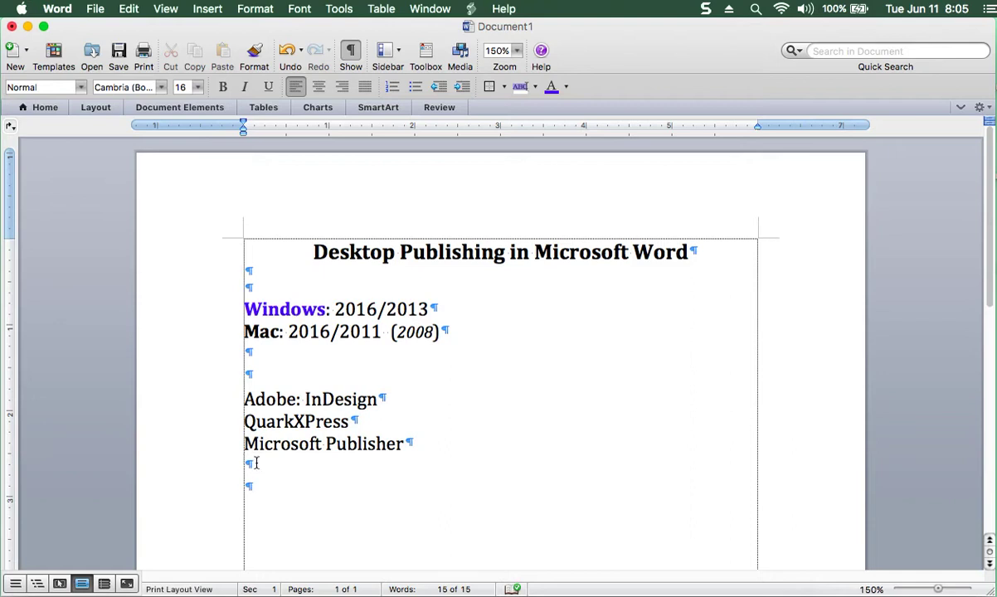
# Type 'Corel Draw – Photos/Clipart = convert the extensions', correcting the typos along the way
pyautogui.write('Corel')
pyautogui.write(' D')
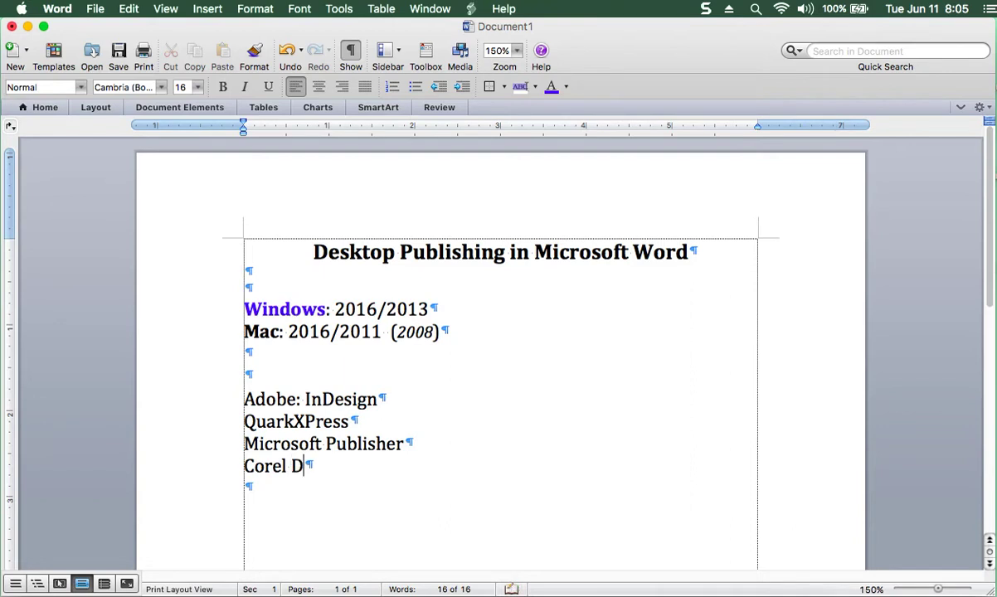
pyautogui.write('raw ')
pyautogui.write('- oh')
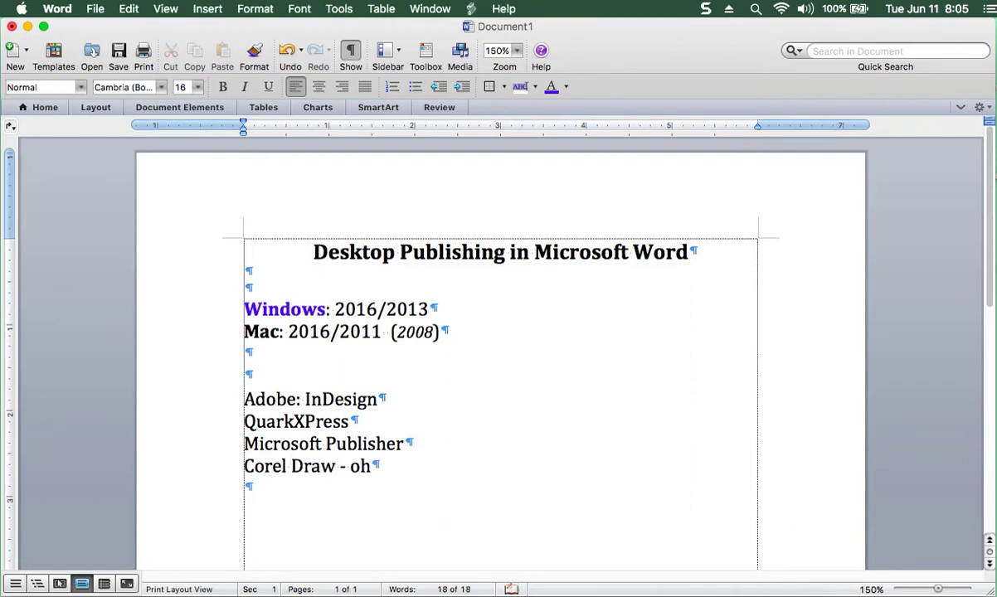
pyautogui.press('BackSpace')
pyautogui.press('BackSpace')
pyautogui.write('Pho')
pyautogui.write('tos/Cli')
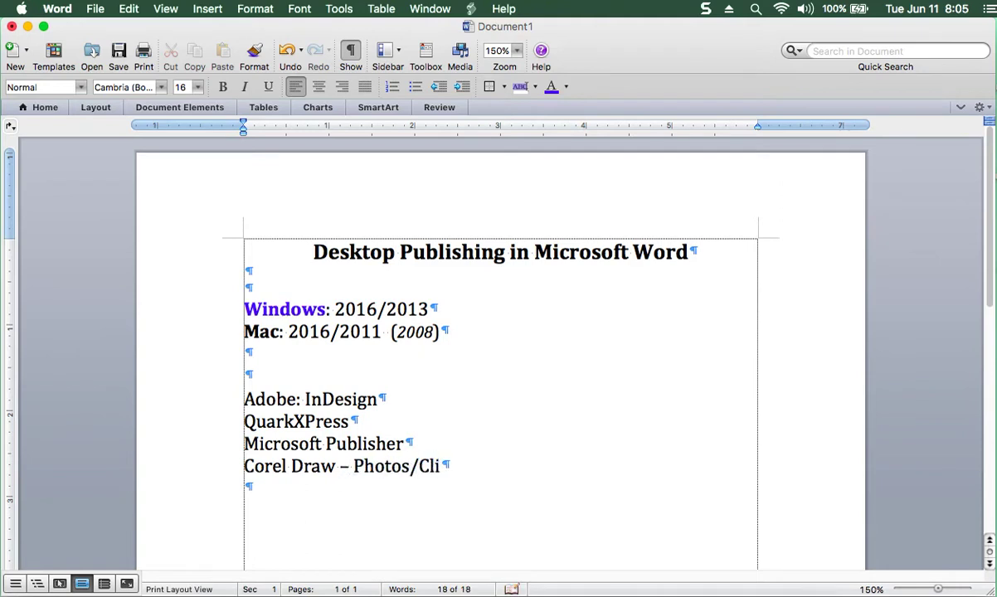
pyautogui.write('part')
pyautogui.write('= co')
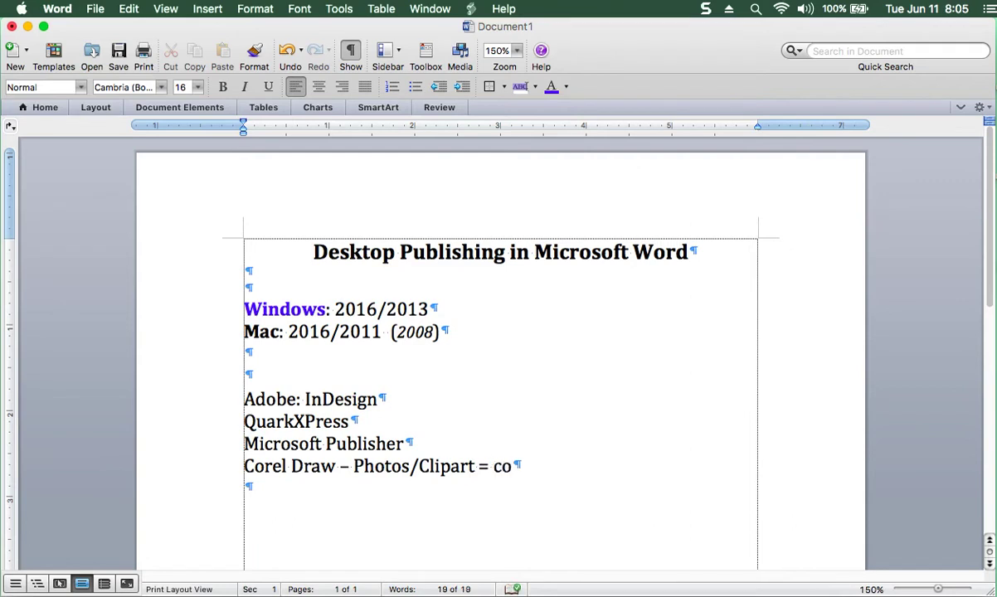
pyautogui.write('nvert t')
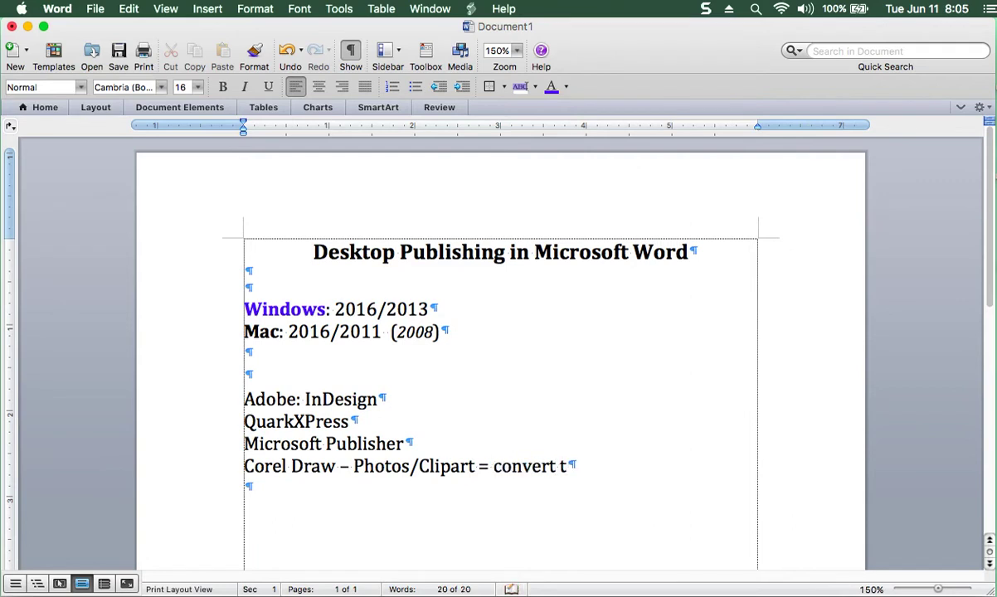
pyautogui.write('he extens')
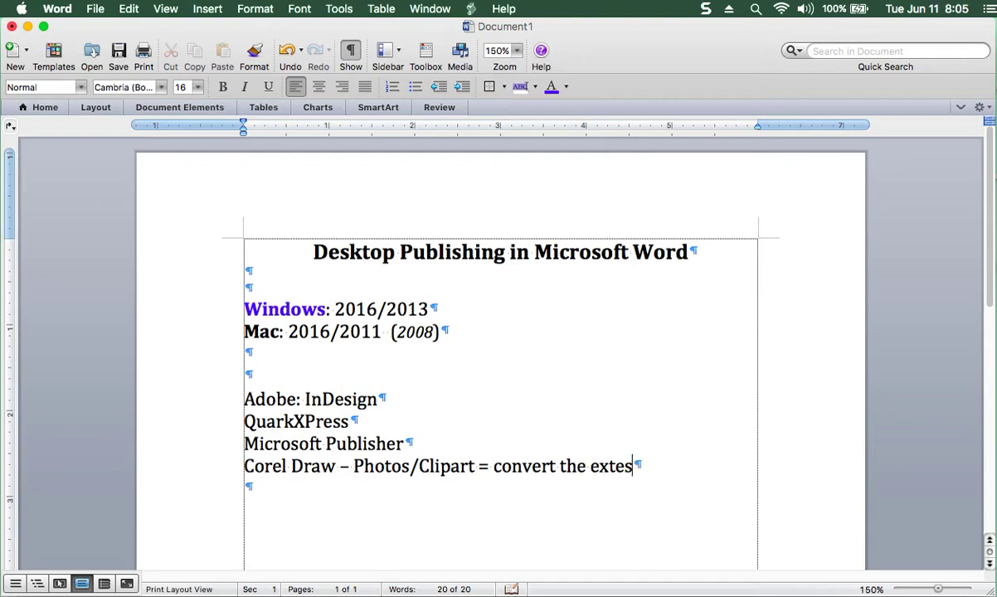
pyautogui.press('BackSpace')
pyautogui.write('nstions')
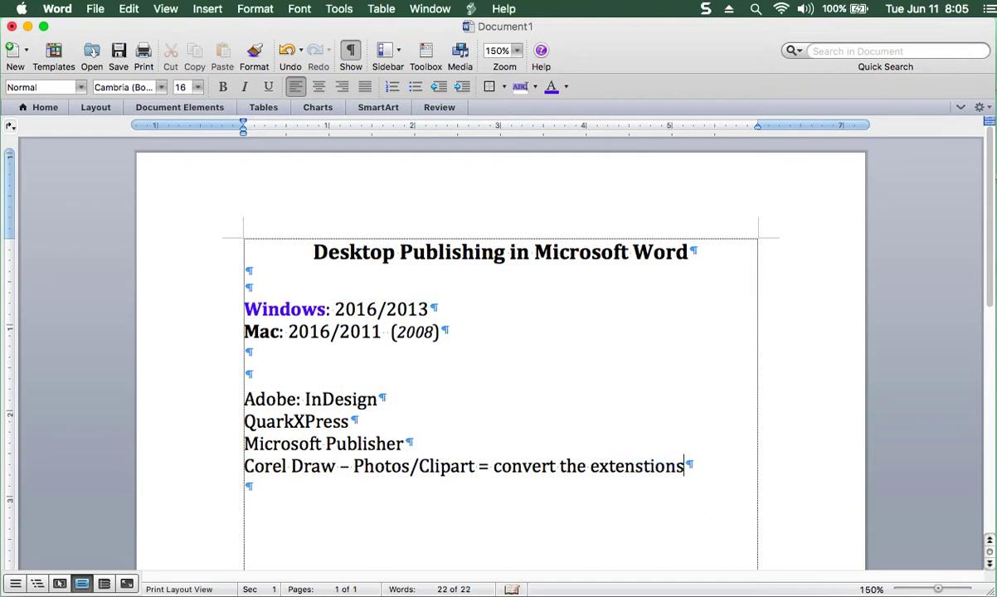
pyautogui.press('BackSpace')
pyautogui.press('BackSpace')
pyautogui.press('BackSpace')
pyautogui.press('BackSpace')
pyautogui.press('BackSpace')
pyautogui.press('BackSpace')
pyautogui.write('t')
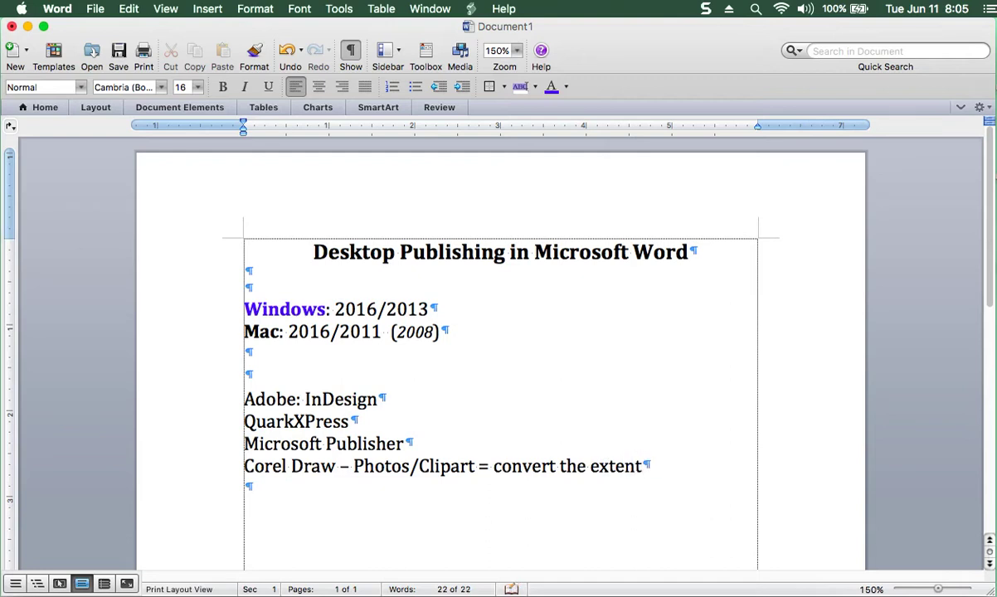
pyautogui.write('ions')
pyautogui.press('BackSpace')
pyautogui.press('BackSpace')
pyautogui.press('BackSpace')
pyautogui.press('BackSpace')
pyautogui.press('BackSpace')
pyautogui.write('sions')
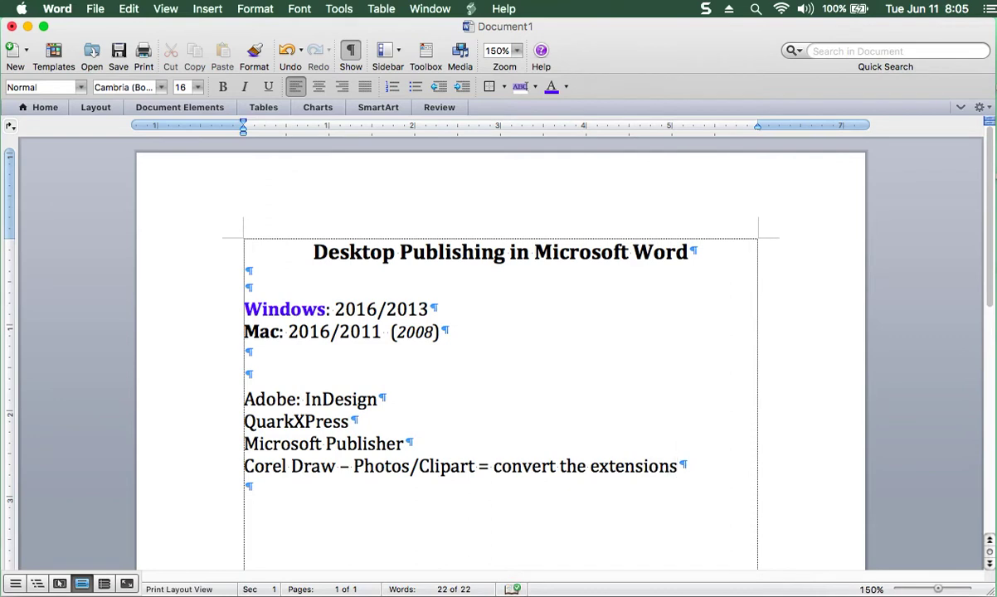
# Remove the slash and move 'Clipart = convert the extensions' onto its own line
pyautogui.click(419, 469)
pyautogui.press('BackSpace')
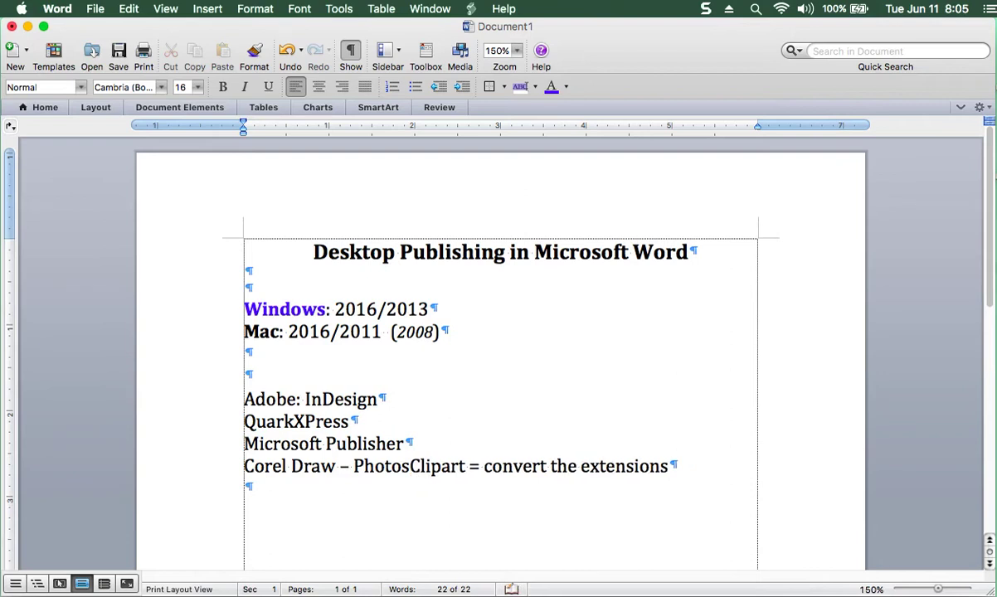
pyautogui.press('Return')
pyautogui.press('Tab')
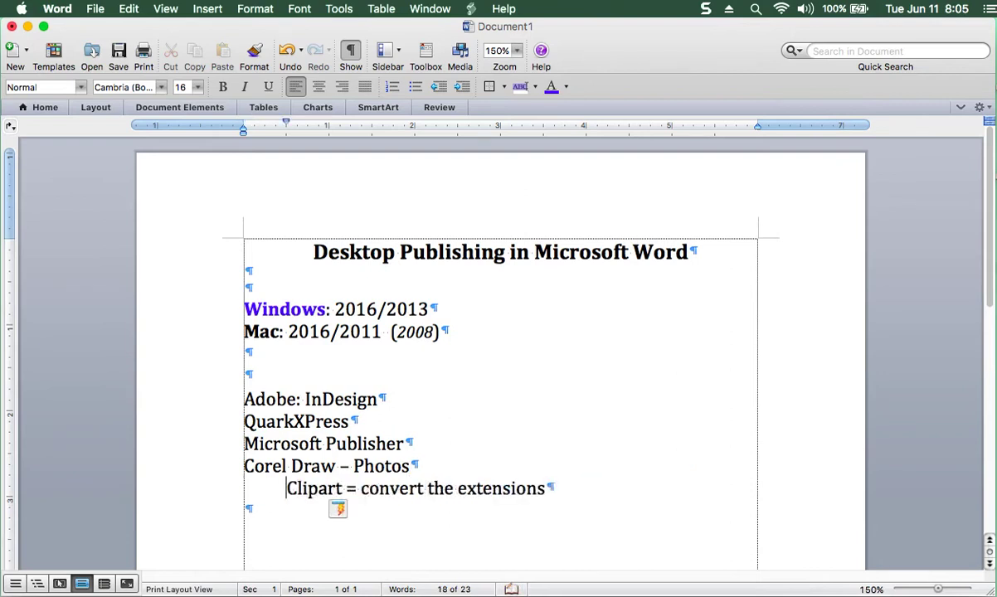
pyautogui.press('Tab')
pyautogui.press('Tab')
pyautogui.press('BackSpace')
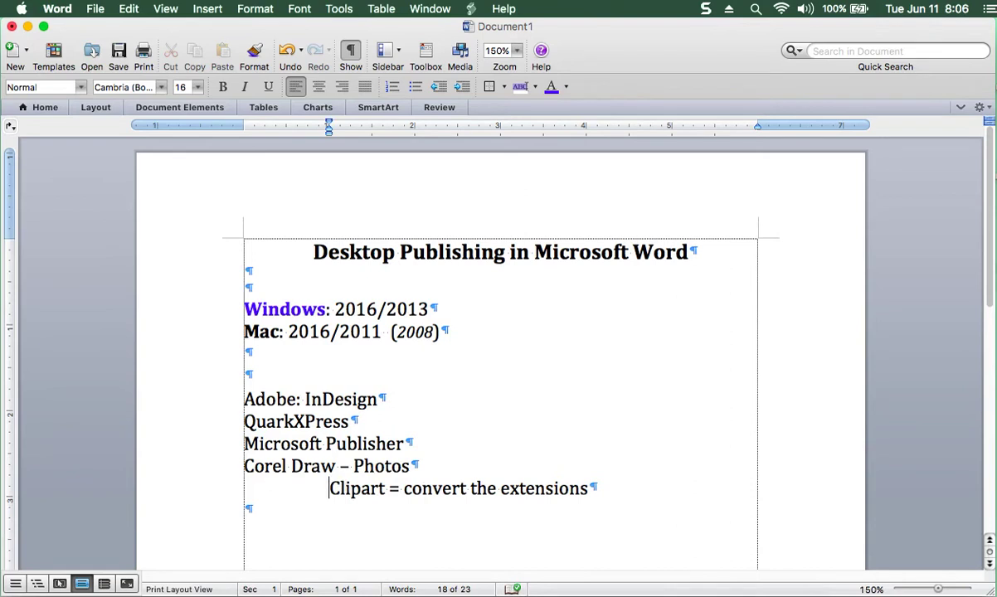
pyautogui.click(463, 88)
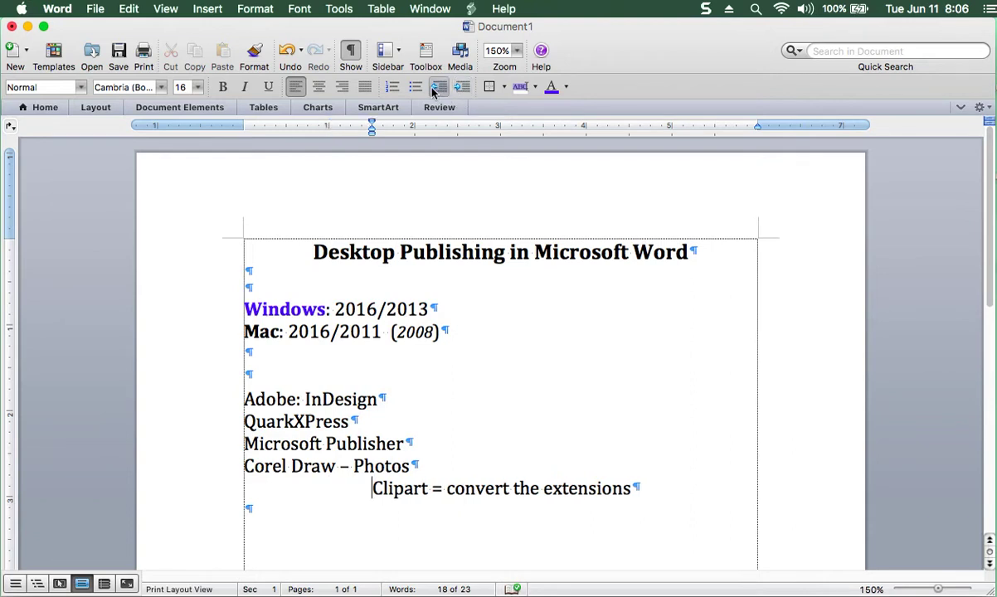
pyautogui.click(438, 88)
# Tab 'Photos' over, align 'Clipart' beneath it, and start a new indented line
pyautogui.click(354, 466)
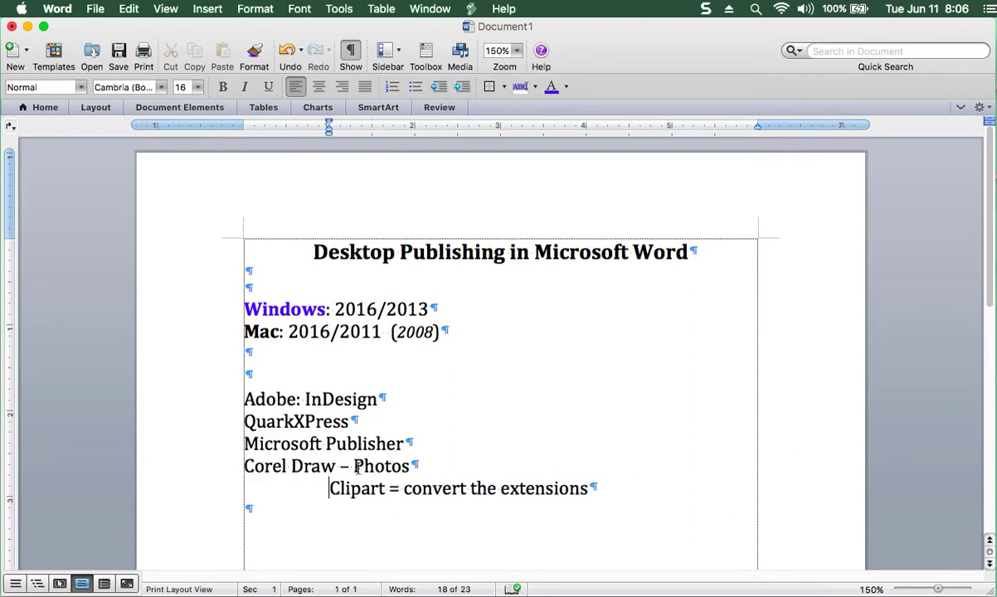
pyautogui.click(457, 91)
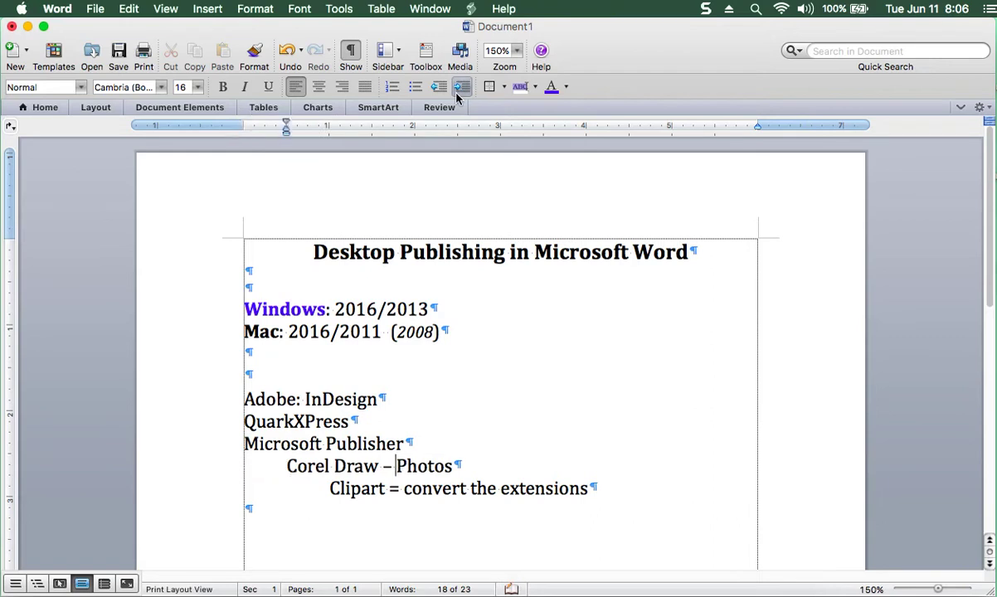
pyautogui.click(438, 89)
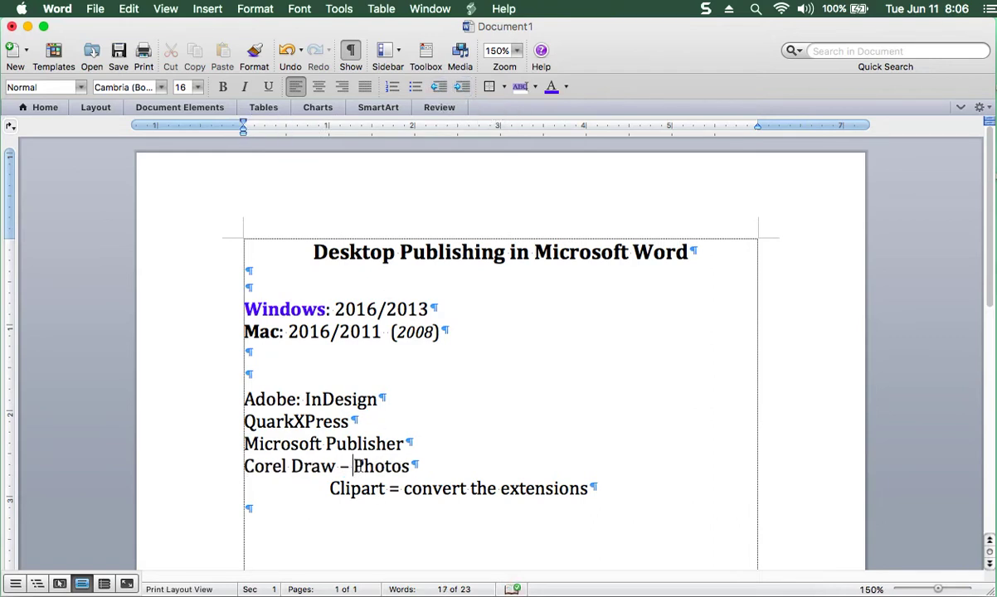
pyautogui.press('Tab')
pyautogui.click(329, 489)
pyautogui.press('Tab')
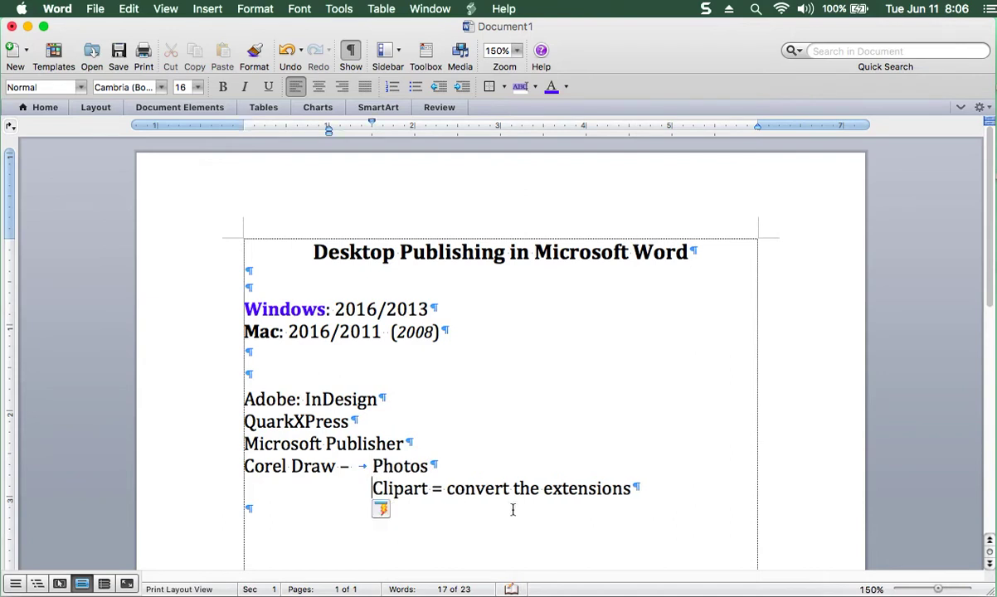
pyautogui.click(640, 492)
pyautogui.press('Return')
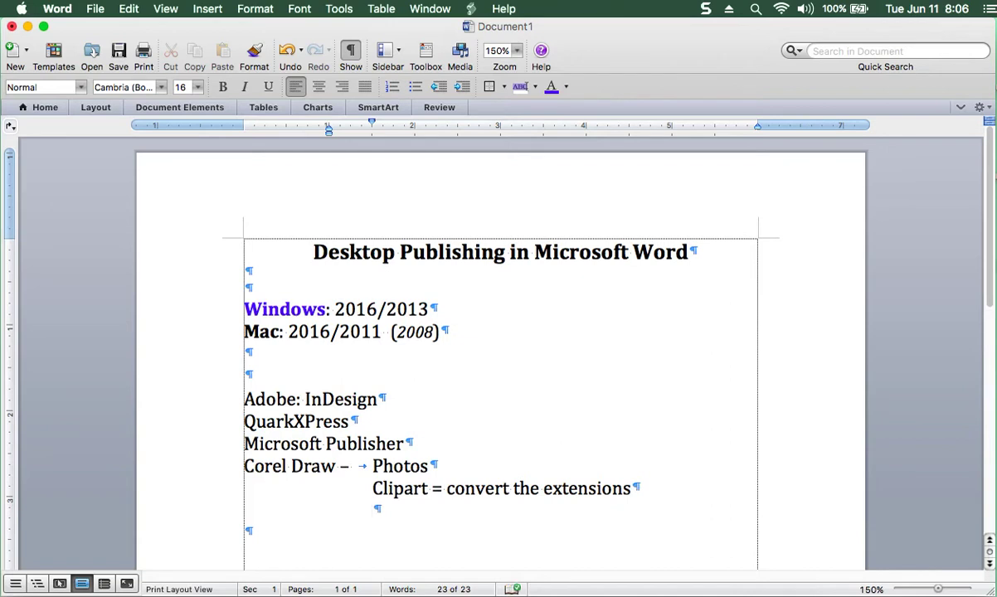
# Type the line '*.PNG you might convert it to a JPG (JPEG)', fixing typos
pyautogui.write('*')
pyautogui.write('>PNG')
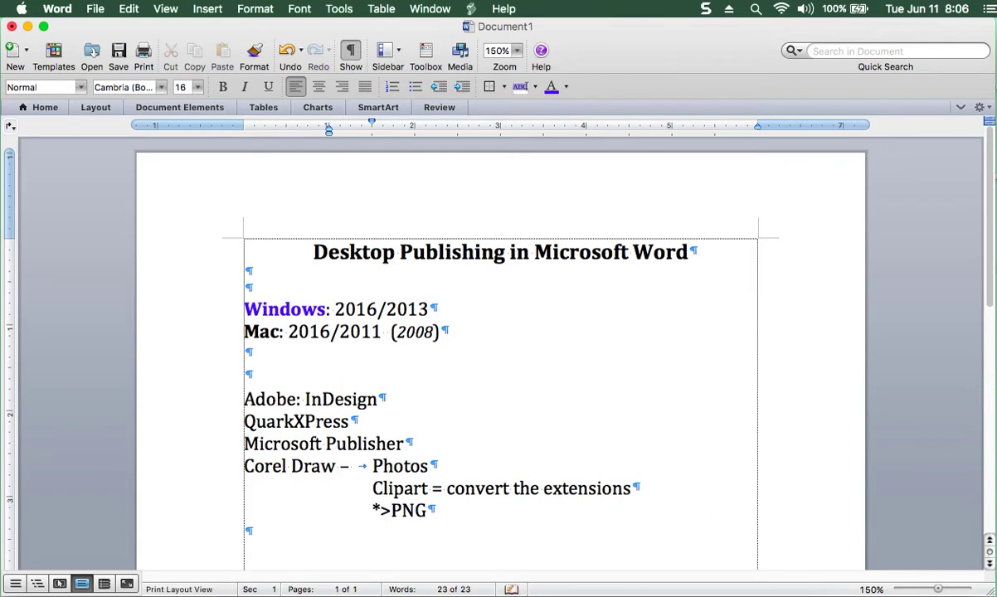
pyautogui.press('BackSpace')
pyautogui.press('BackSpace')
pyautogui.press('BackSpace')
pyautogui.press('BackSpace')
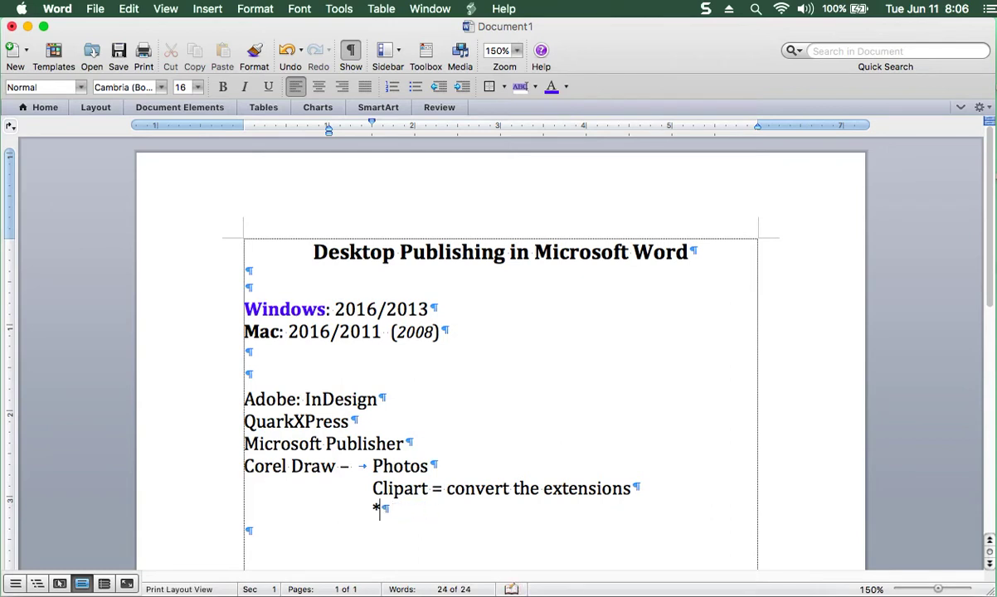
pyautogui.write('.PN')
pyautogui.write('G ')
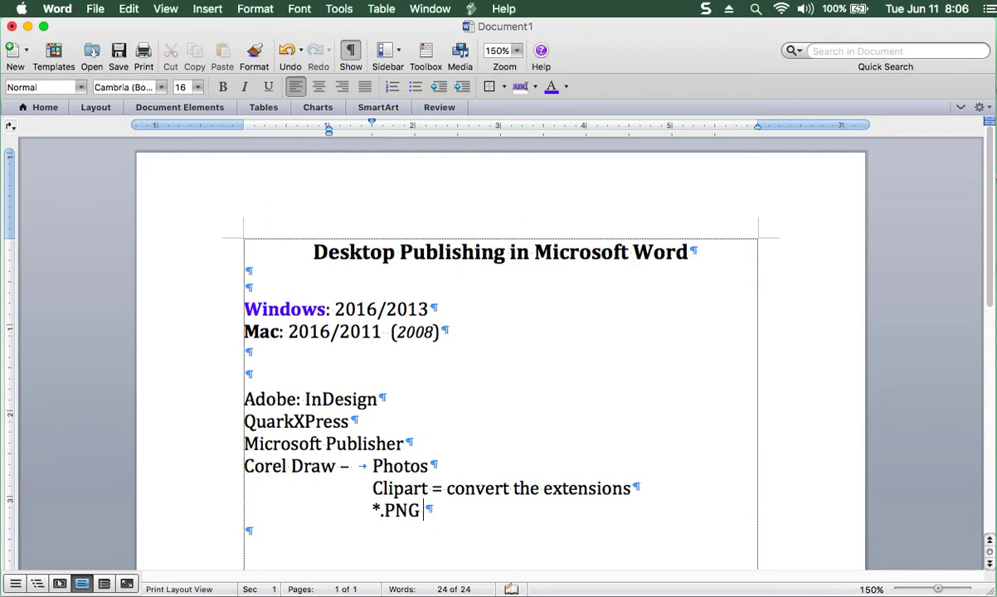
pyautogui.write('you might')
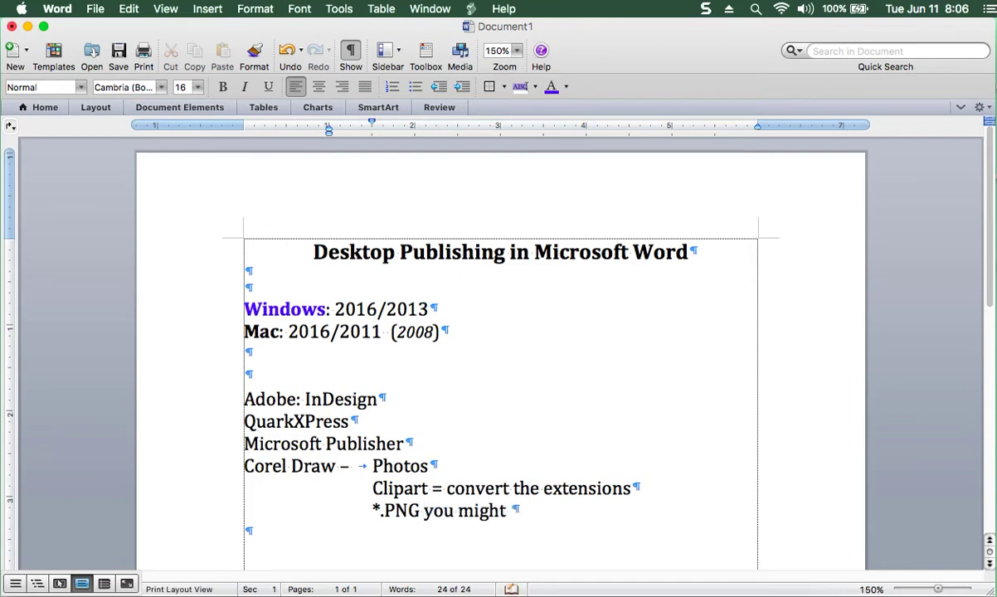
pyautogui.write(' convert it')
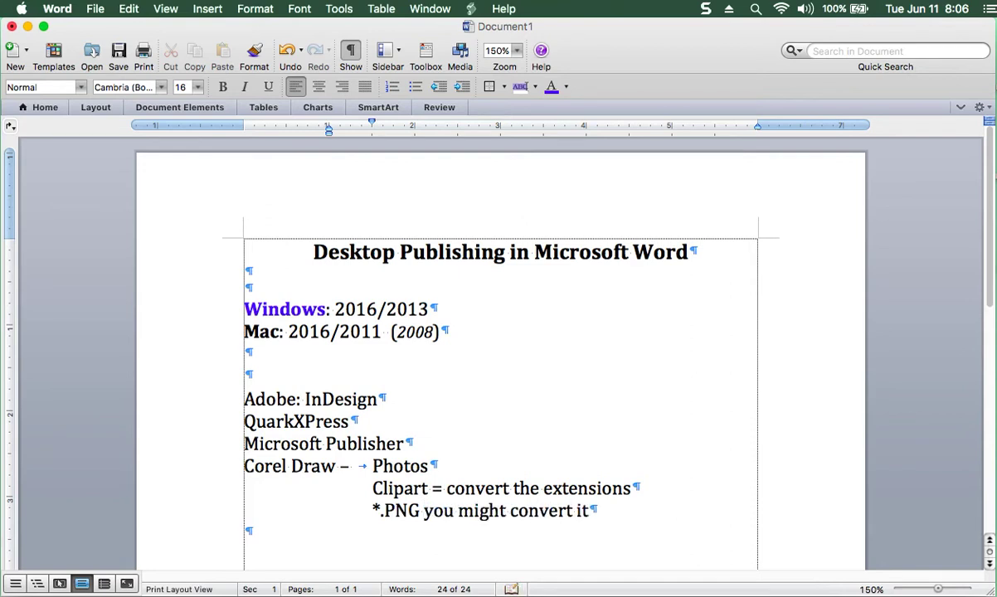
pyautogui.write(' to a ')
pyautogui.write('JPG')
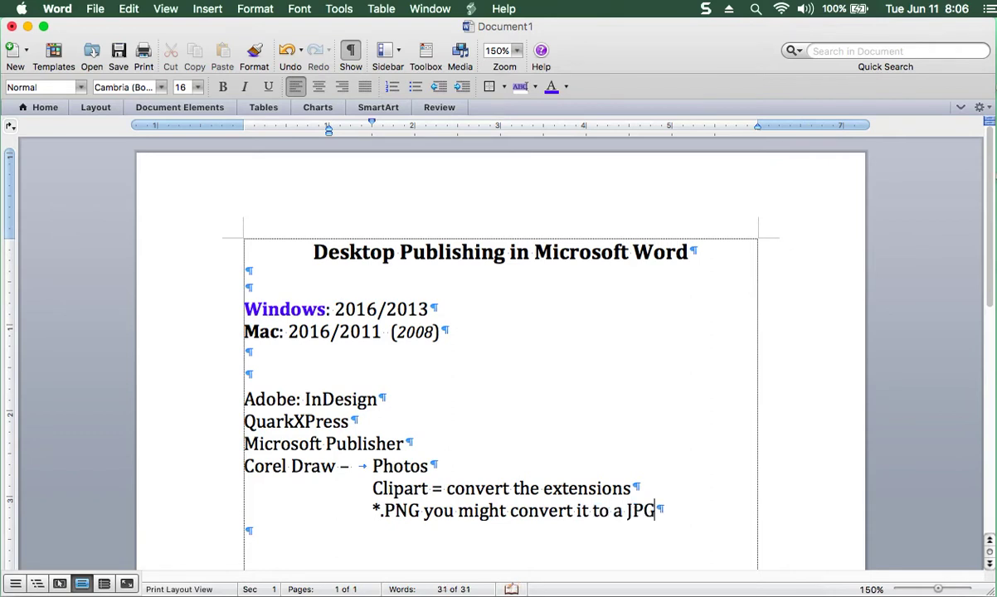
pyautogui.write(' (')
pyautogui.write('L')
pyautogui.write('PEG')
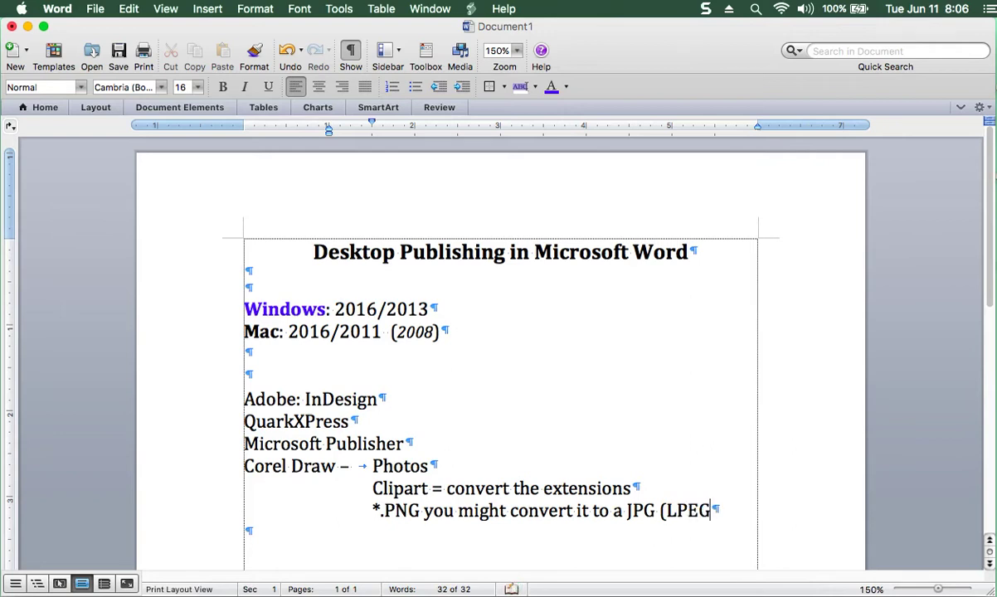
pyautogui.press('BackSpace')
pyautogui.press('BackSpace')
pyautogui.press('BackSpace')
pyautogui.press('BackSpace')
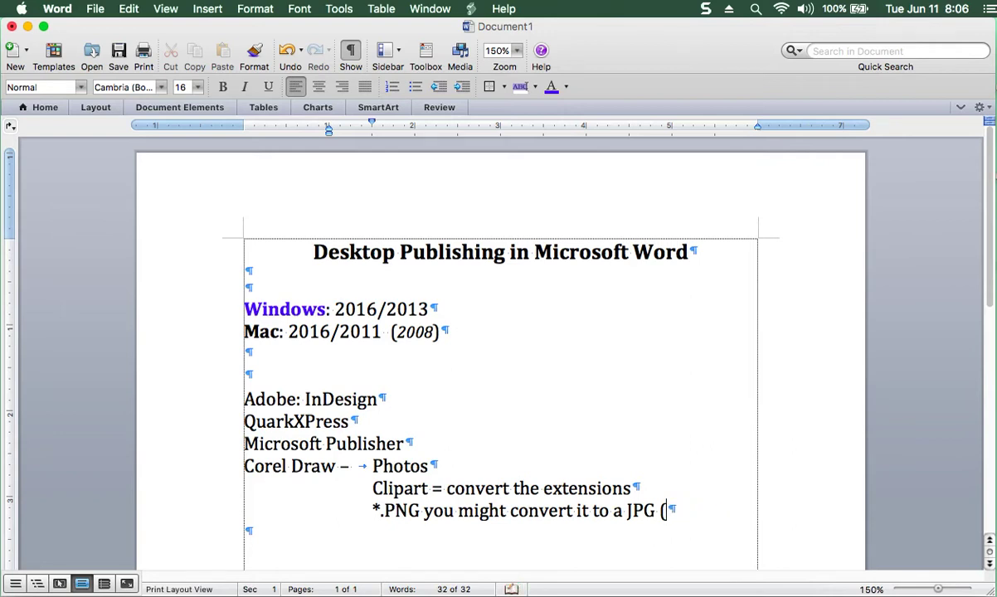
pyautogui.write('JPE')
pyautogui.write('G)')
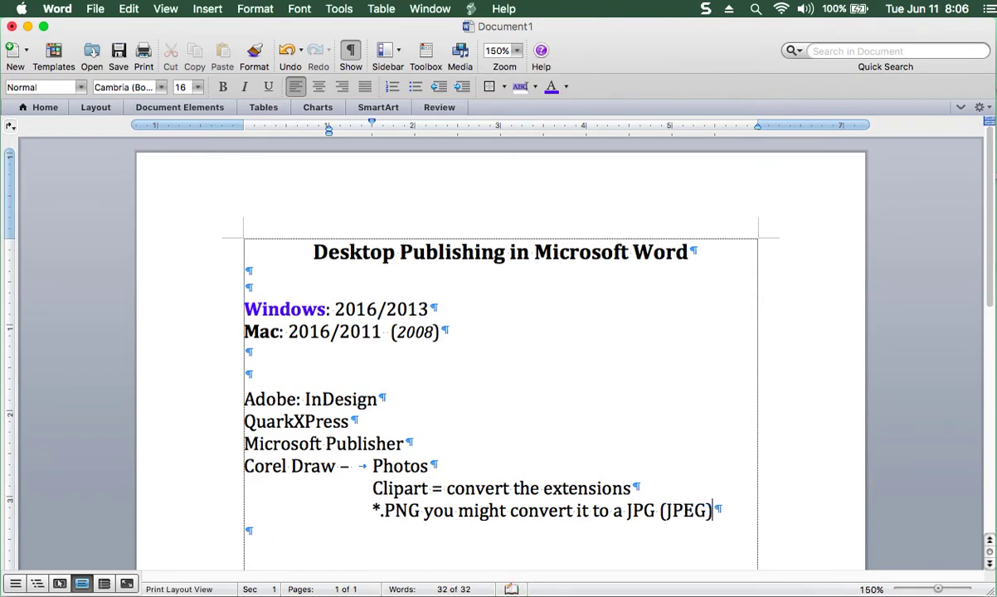
# Make '(JPEG)' italic at 14 pt and add '*.' before JPG
pyautogui.press('Left')
pyautogui.hotkey('shift', 'Left')
pyautogui.hotkey('shift', 'Left')
pyautogui.hotkey('shift', 'Left')
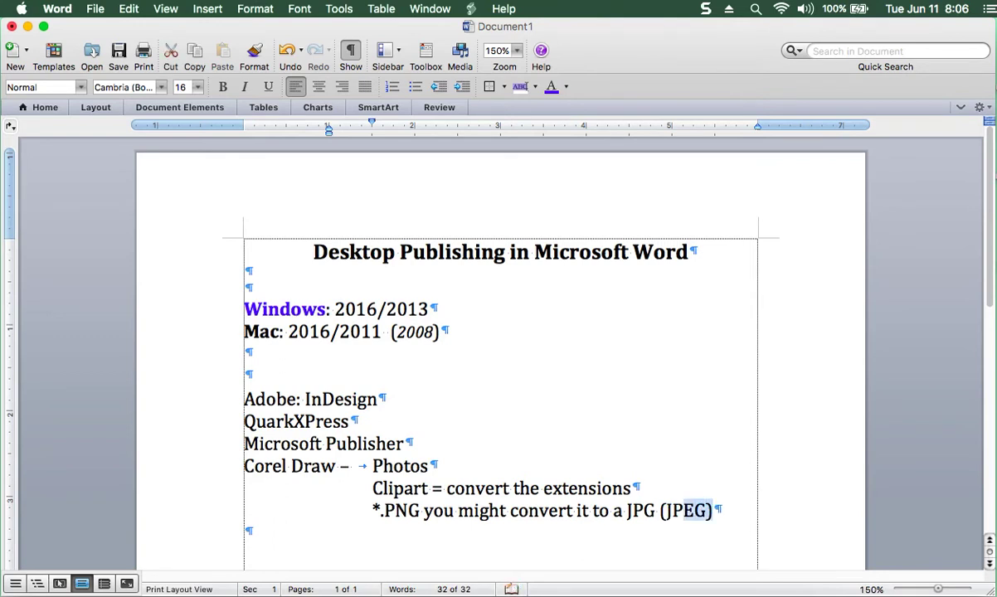
pyautogui.hotkey('shift', 'Left')
pyautogui.hotkey('shift', 'Left')
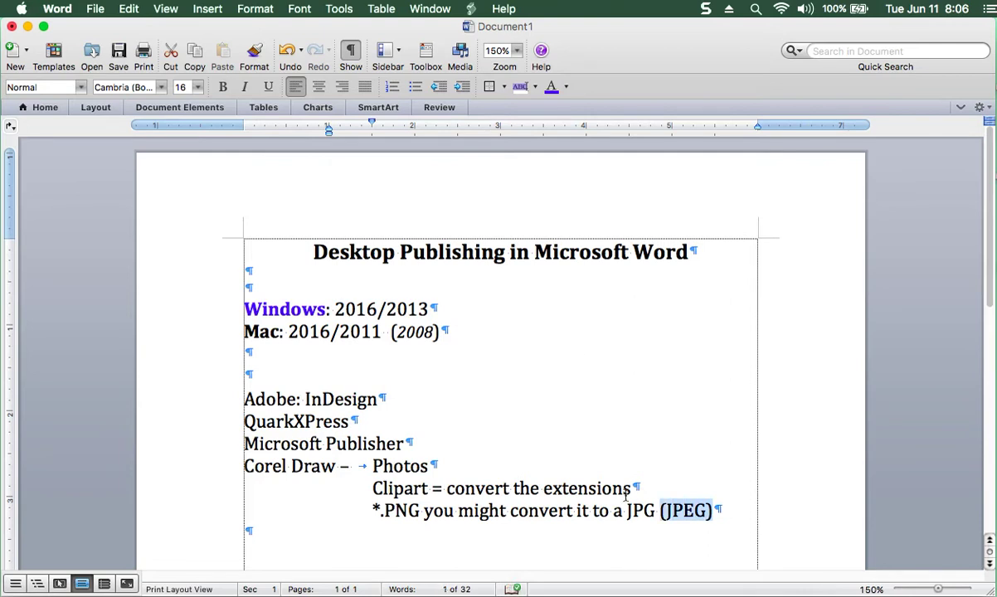
pyautogui.click(244, 86)
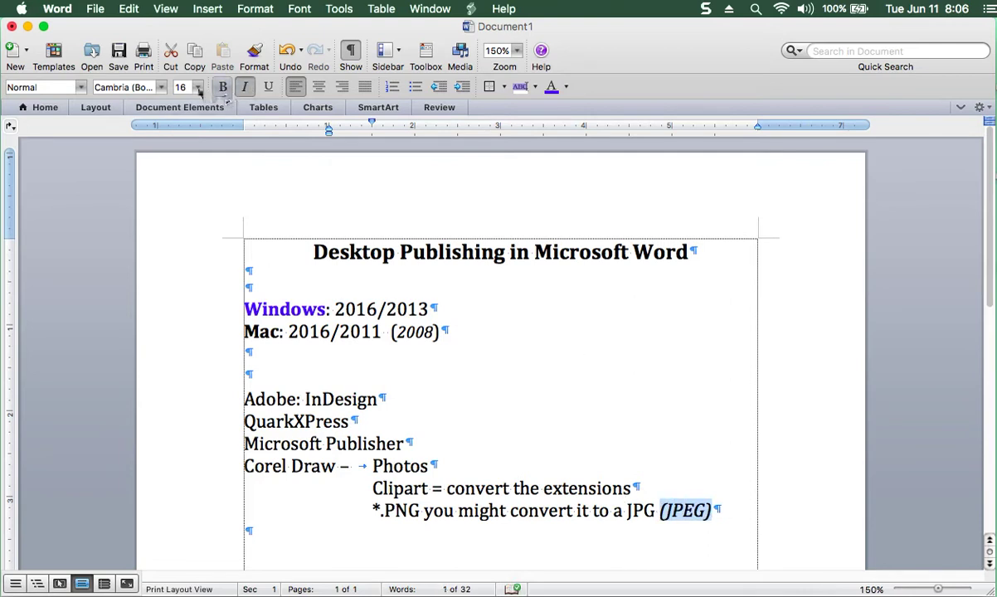
pyautogui.click(198, 88)
pyautogui.click(196, 173)
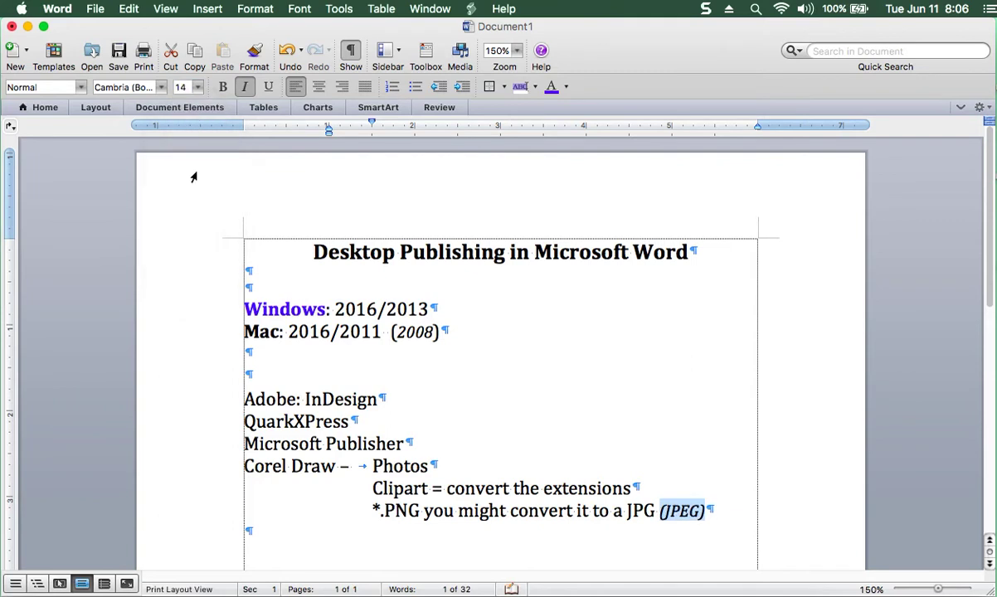
pyautogui.click(628, 511)
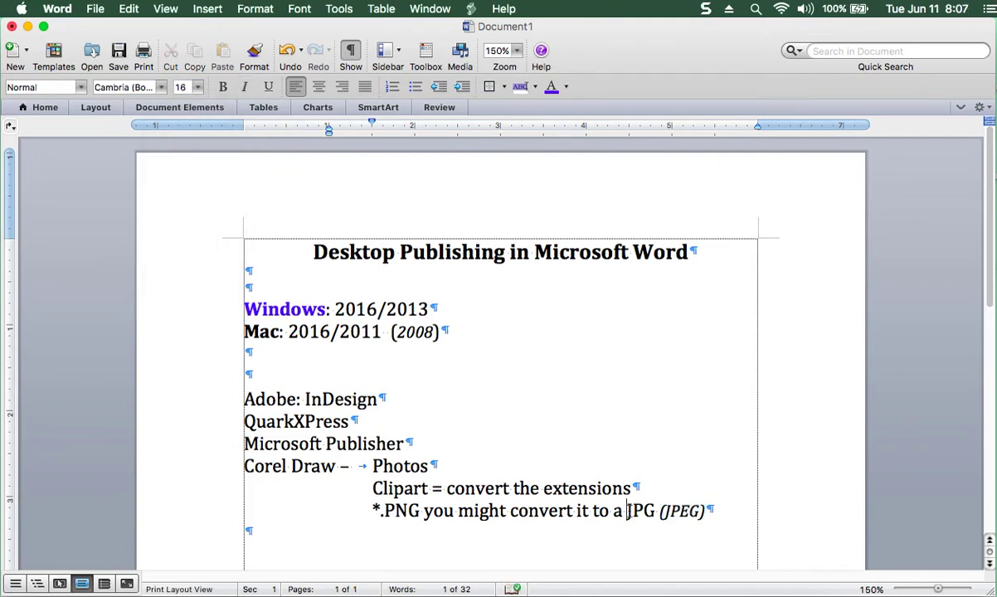
pyautogui.write('*')
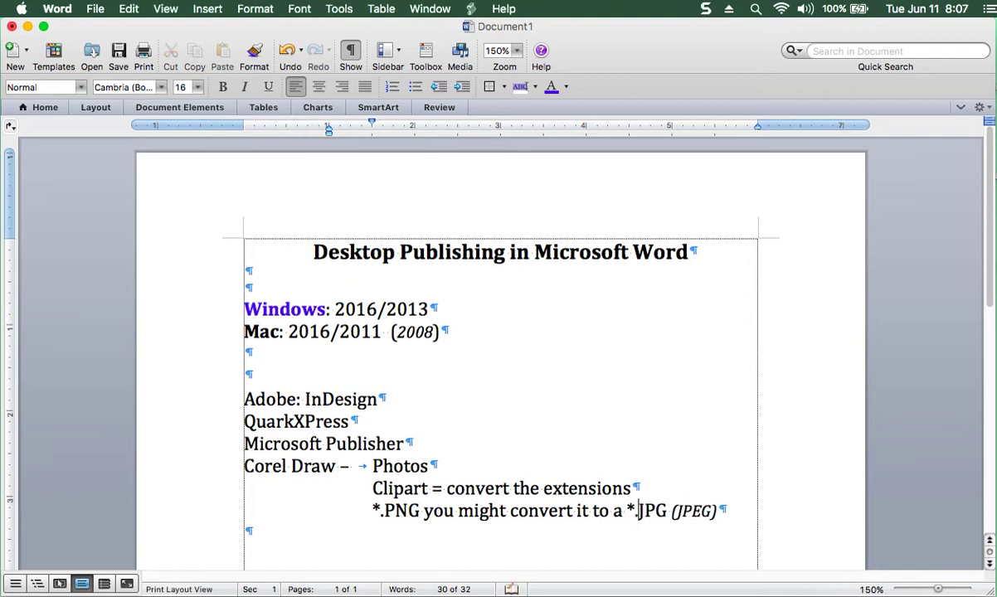
pyautogui.write('.')
# Italicize 'convert the extensions' on the Clipart line and add blank lines below the PNG line
pyautogui.moveTo(455, 489); pyautogui.dragTo(599, 491)
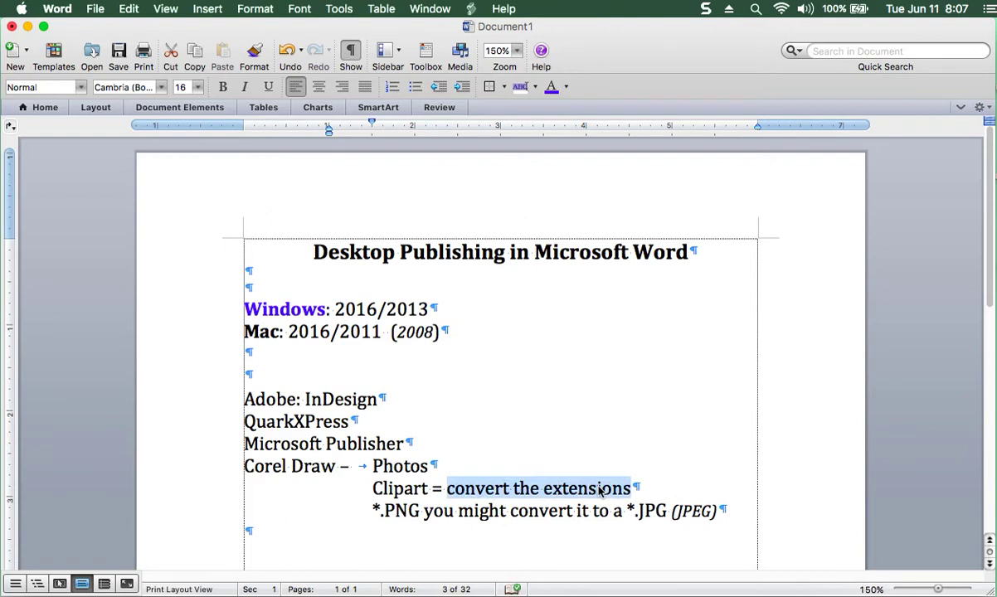
pyautogui.press('super+i')
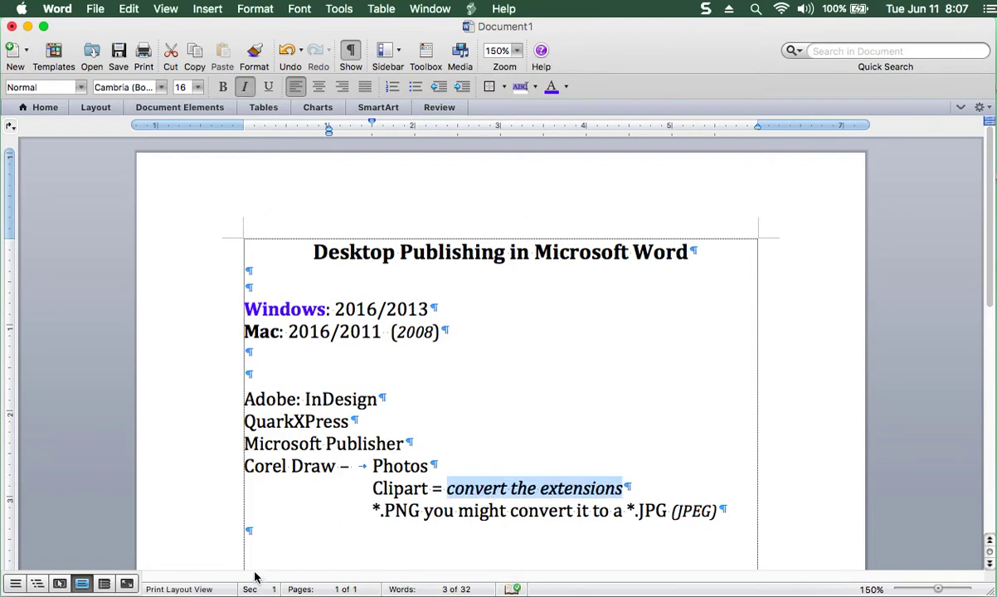
pyautogui.click(264, 531)
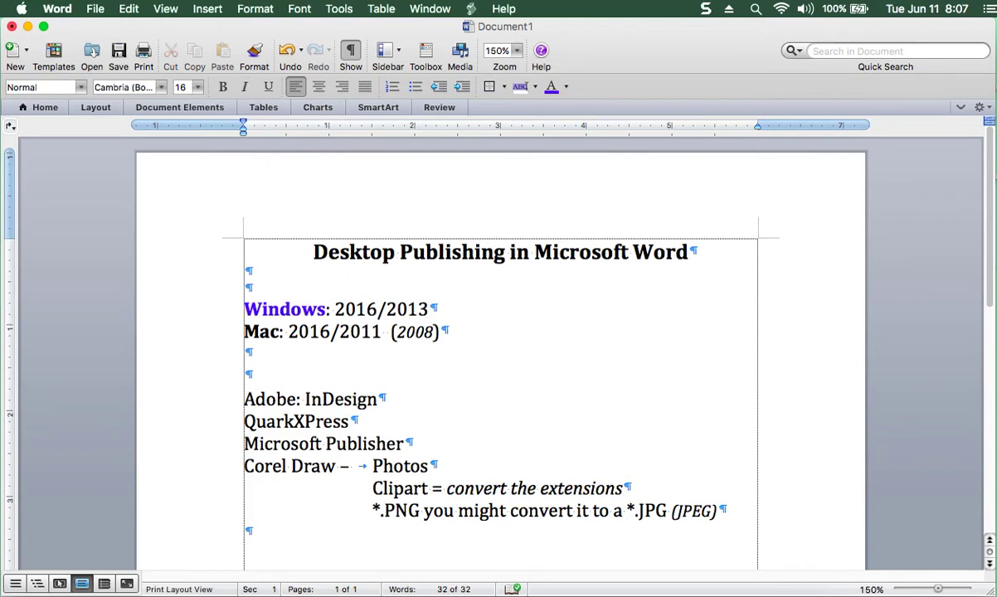
pyautogui.press('Return')
pyautogui.press('Return')
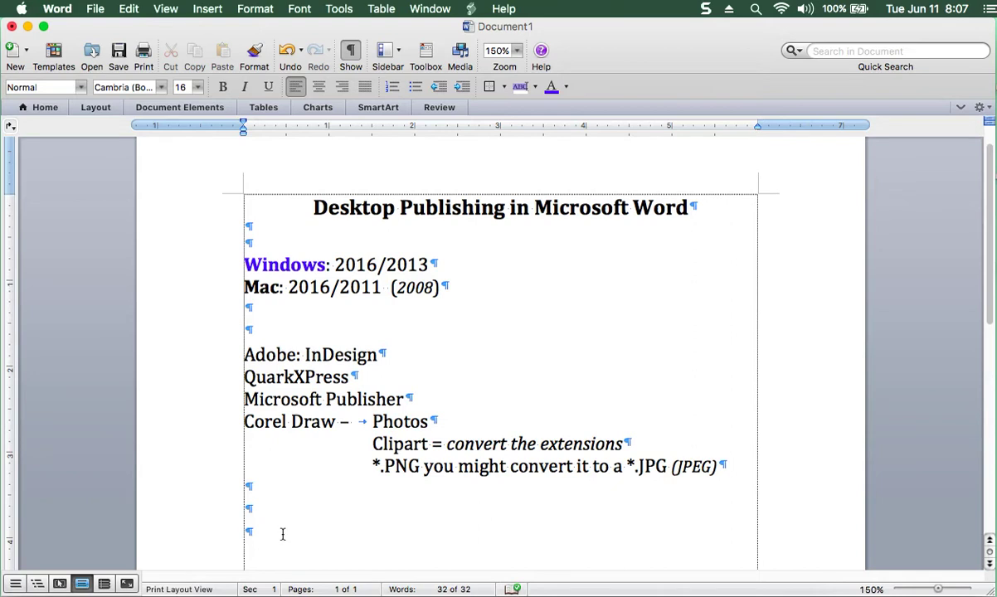
# Type the closing paragraph ending 'weekly, bi-weekly, monthly or whatever you desire.', fixing the typos
pyautogui.write('D')
pyautogui.write('esktop let')
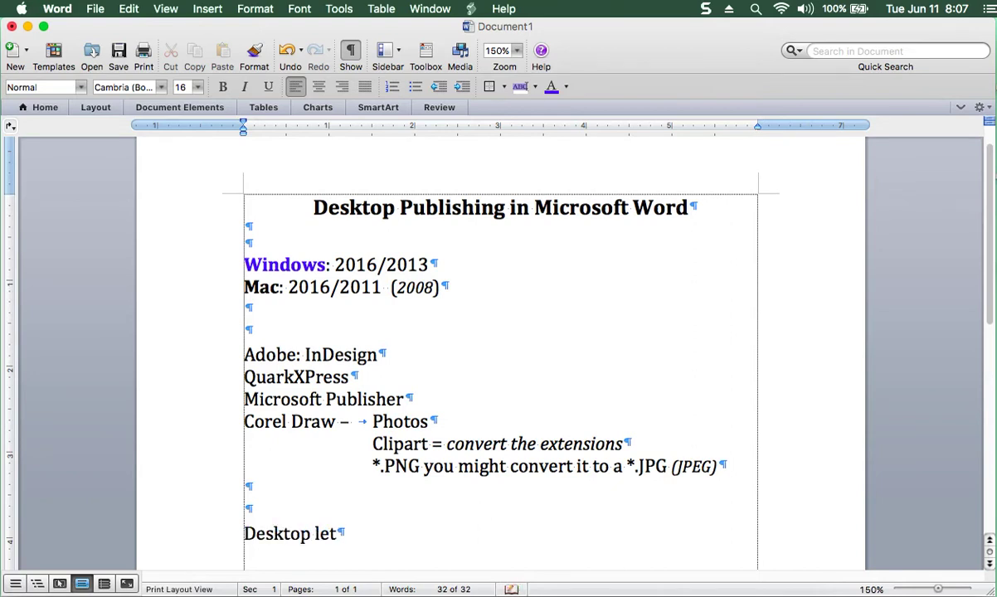
pyautogui.write('s you ')
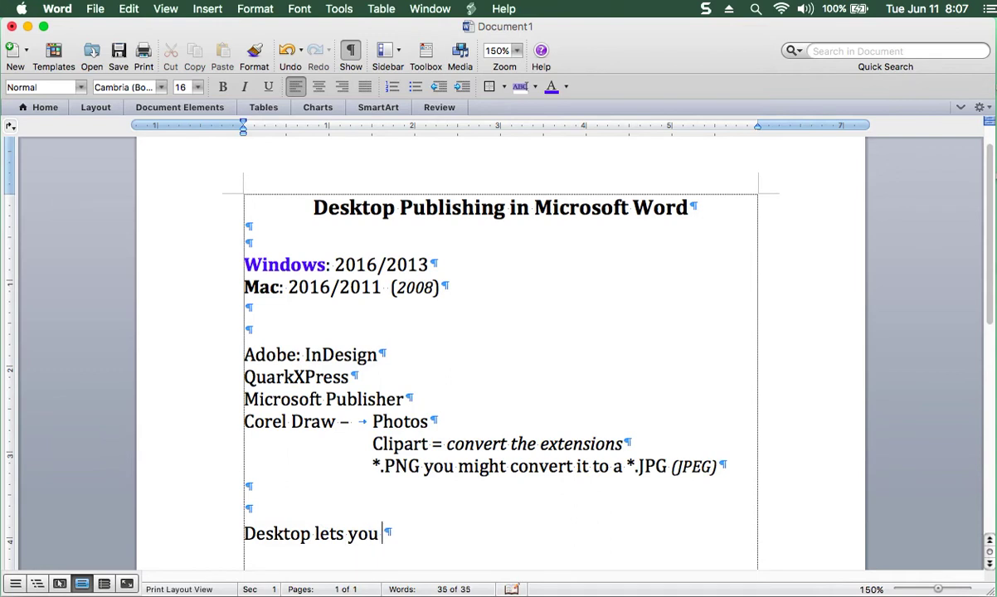
pyautogui.write('create ')
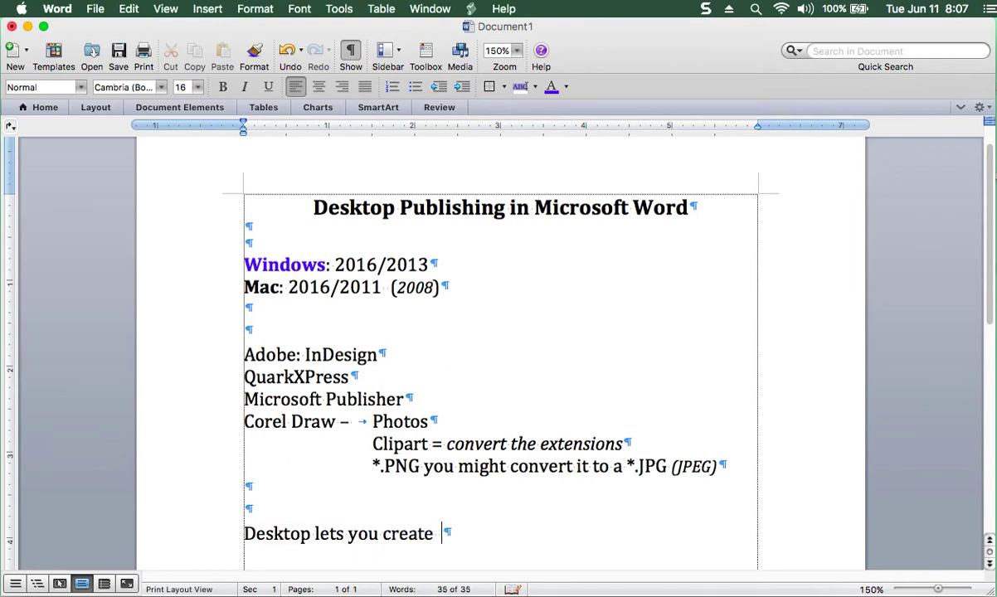
pyautogui.write('a')
pyautogui.write(' newsletter f')
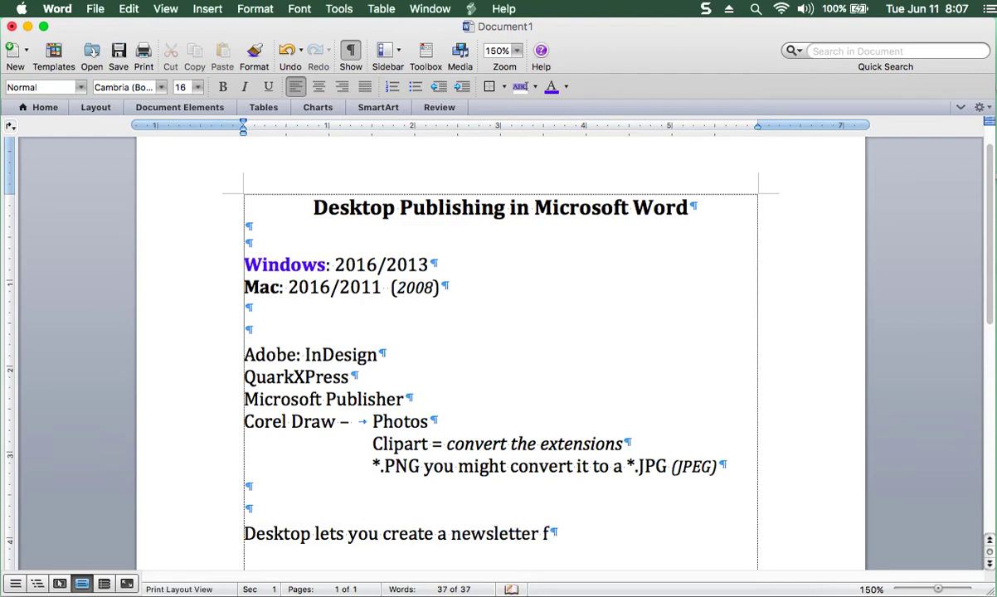
pyautogui.write('or your compa')
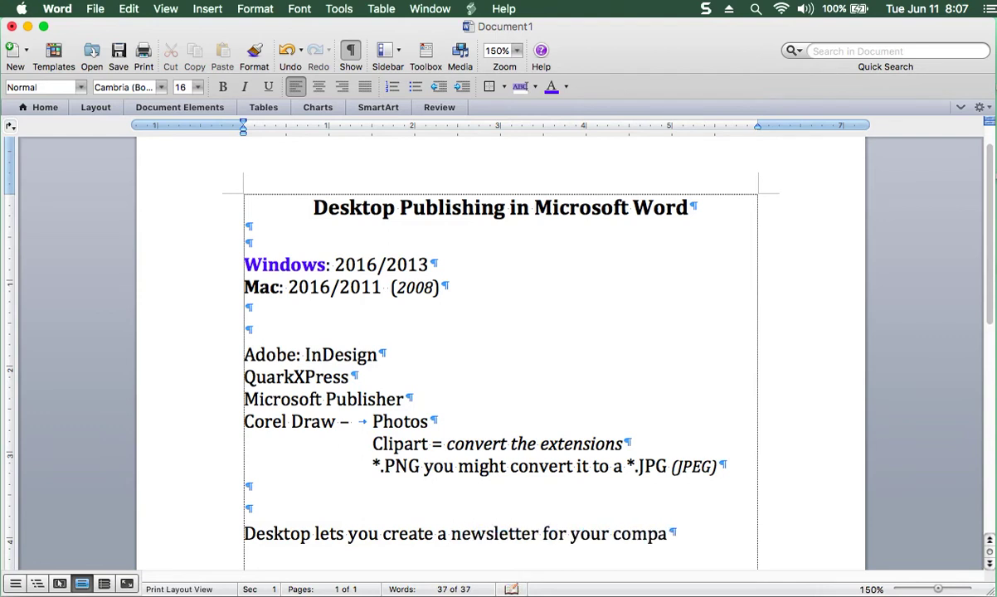
pyautogui.write('ny or yo')
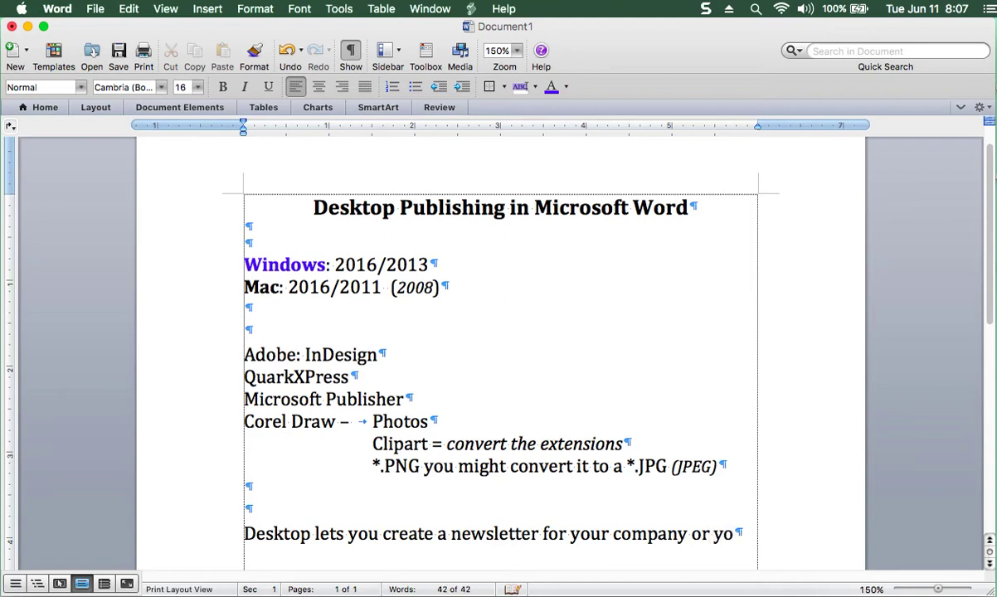
pyautogui.write('ur bu')
pyautogui.write('siness')
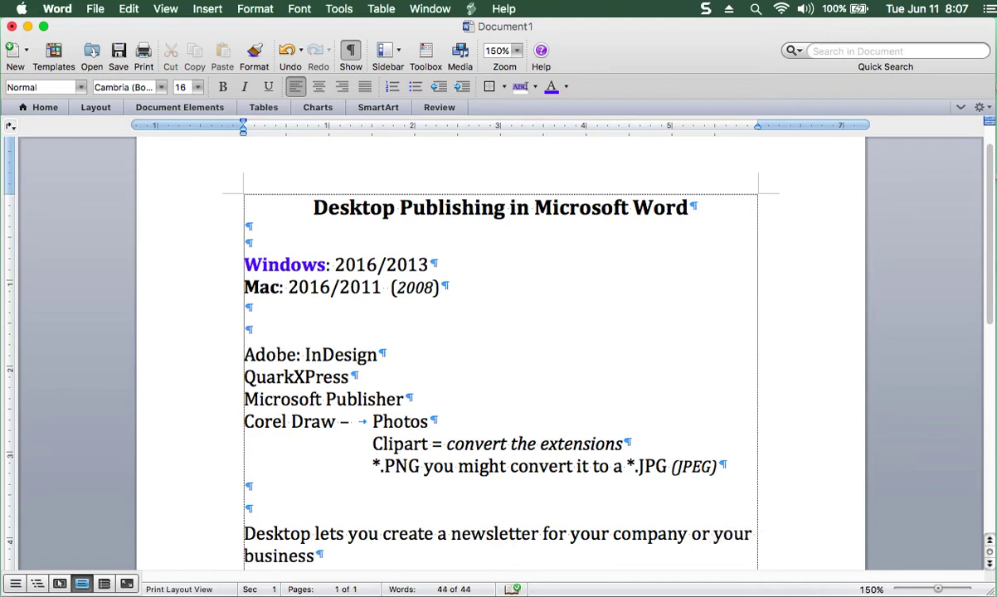
pyautogui.write('. ')
pyautogui.write('Newslet')
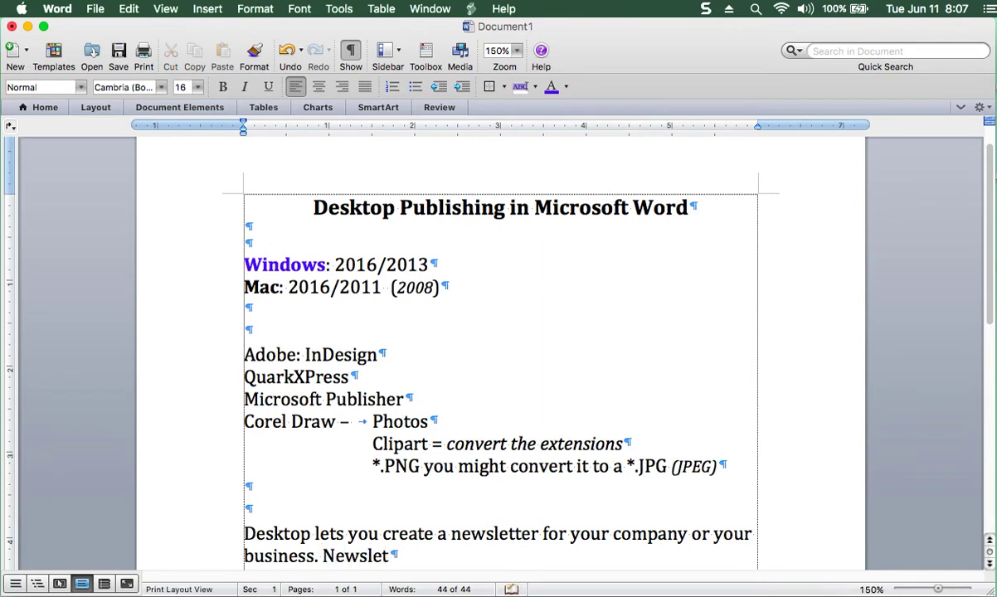
pyautogui.write('ter week')
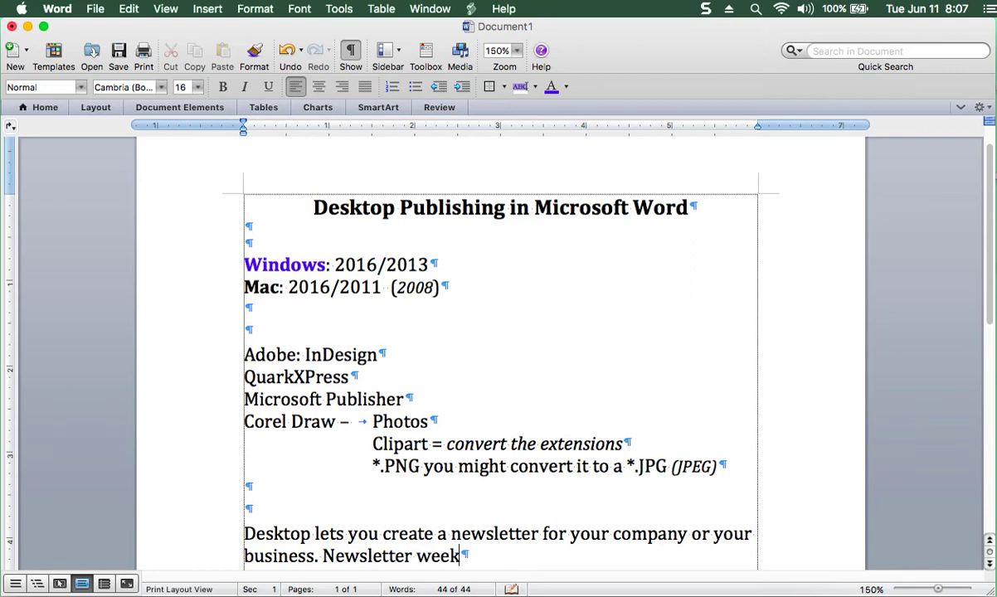
pyautogui.write('ly, by')
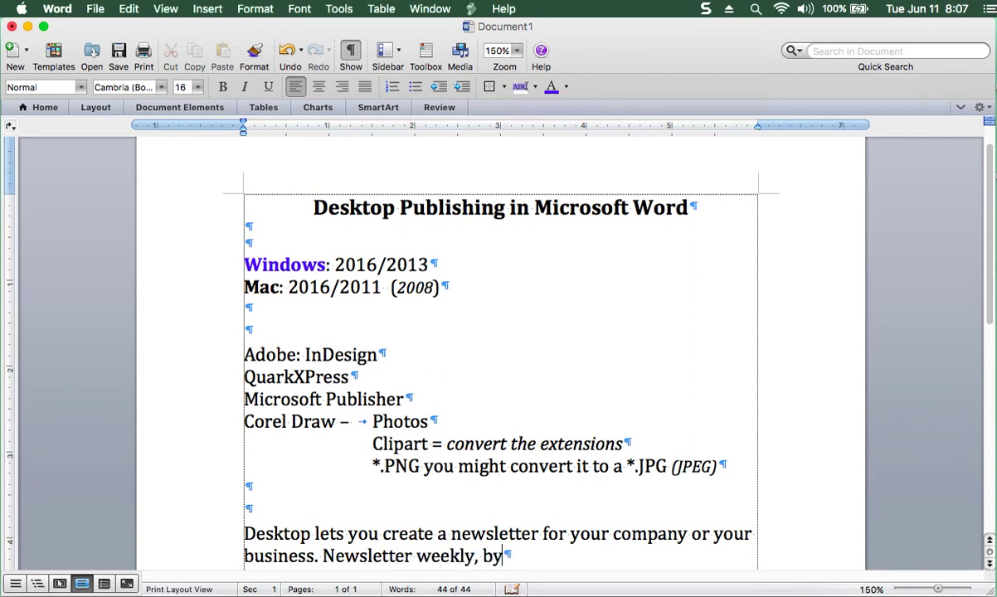
pyautogui.press('BackSpace')
pyautogui.write('i-wee')
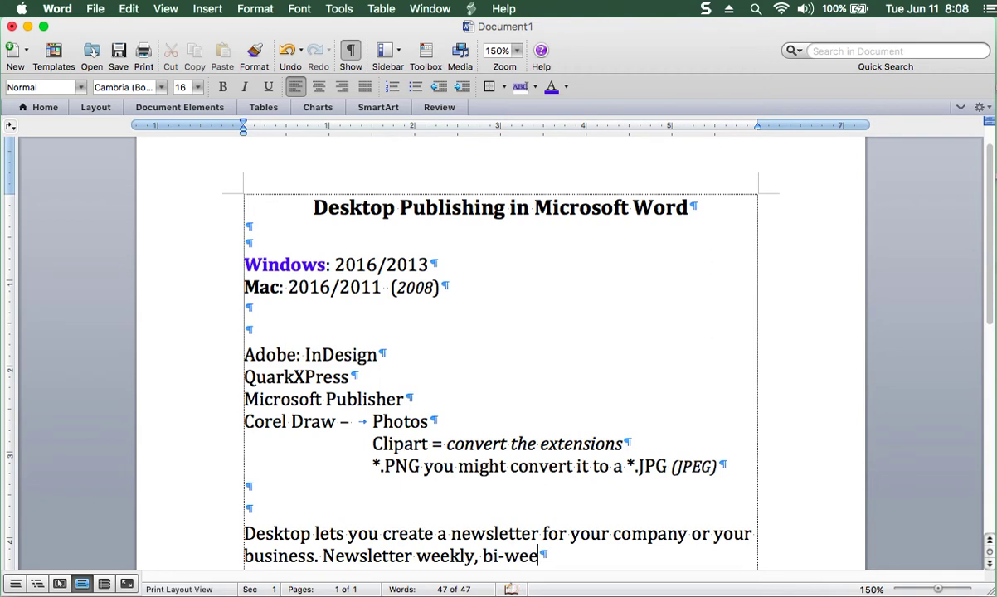
pyautogui.write('kly, ')
pyautogui.write('mn')
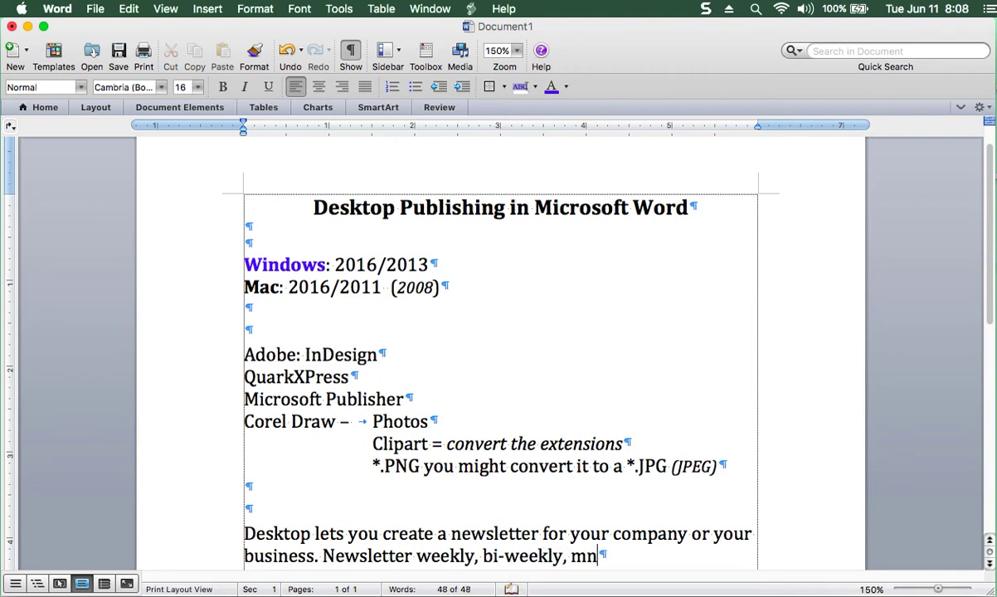
pyautogui.press('BackSpace')
pyautogui.write('onthy')
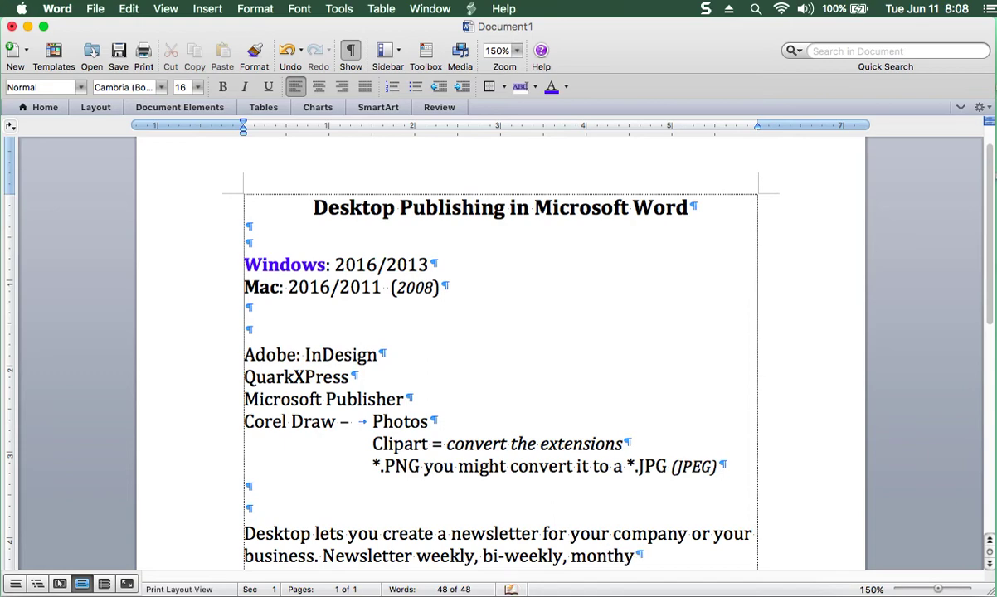
pyautogui.press('BackSpace')
pyautogui.write('ly or')
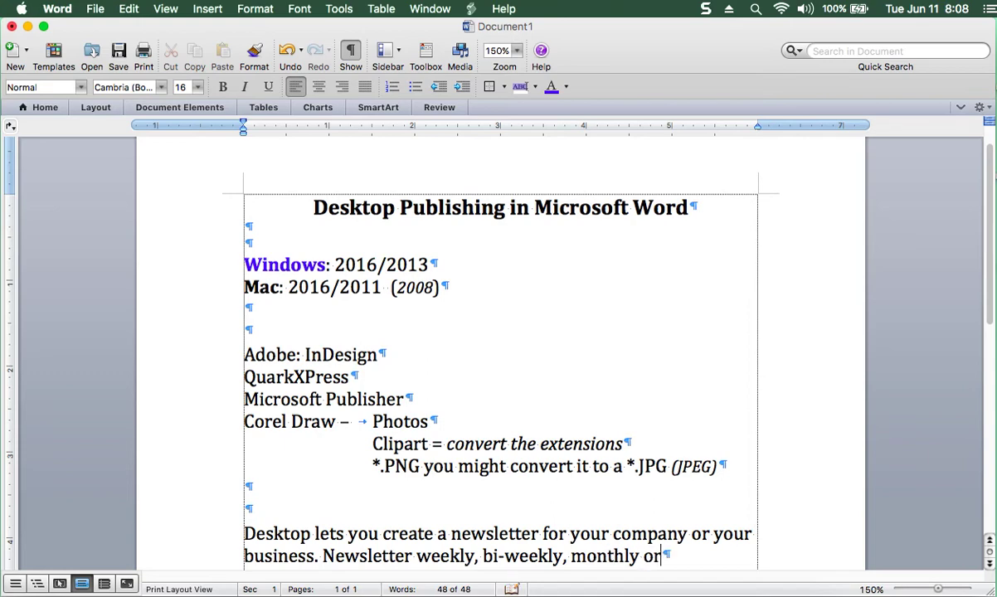
pyautogui.write(' w')
pyautogui.write('hatever you')
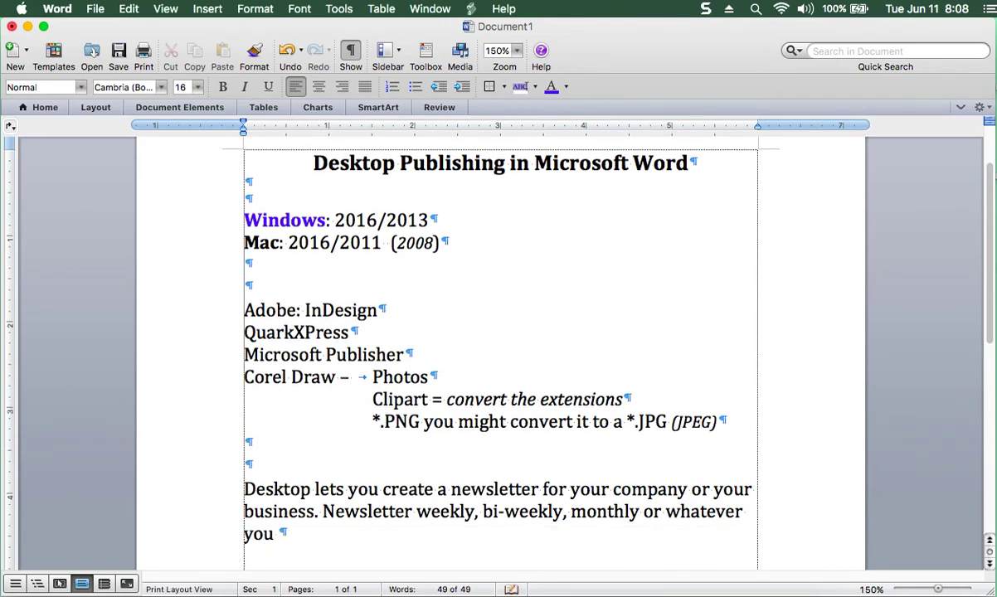
pyautogui.write(' dese')
pyautogui.press('BackSpace')
pyautogui.write('ire.')
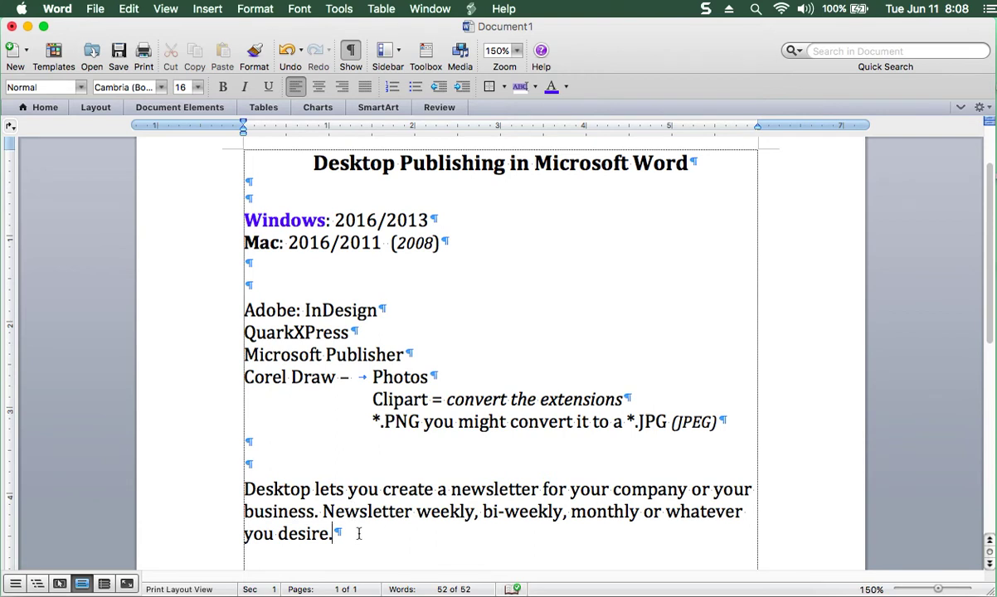
pyautogui.moveTo(704, 176)
pyautogui.mouseDown()
pyautogui.moveTo(365, 179)
pyautogui.moveTo(295, 162)
pyautogui.mouseUp()
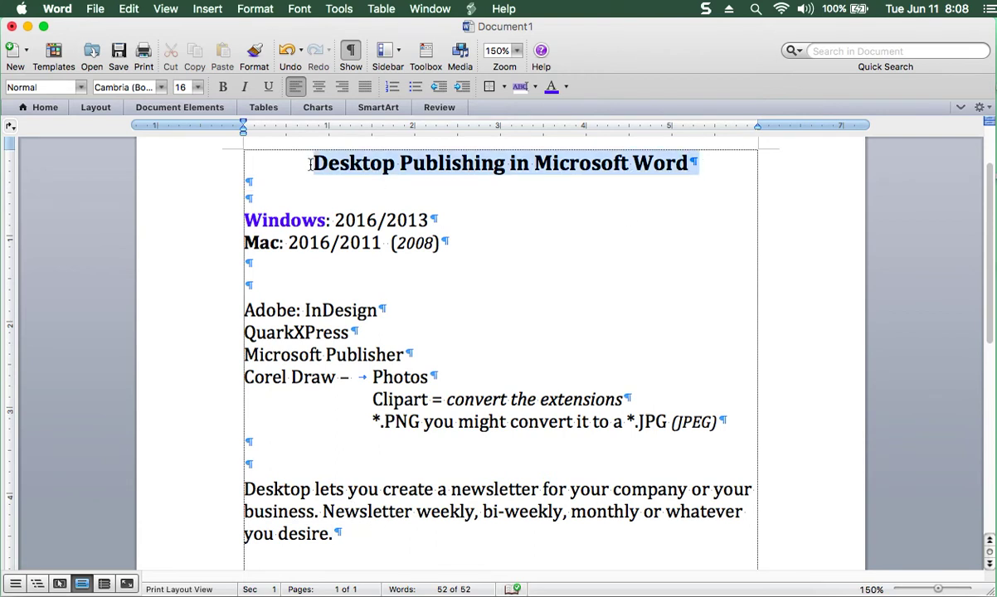
# Make the selected title 22 pt
pyautogui.click(196, 87)
pyautogui.click(184, 224)
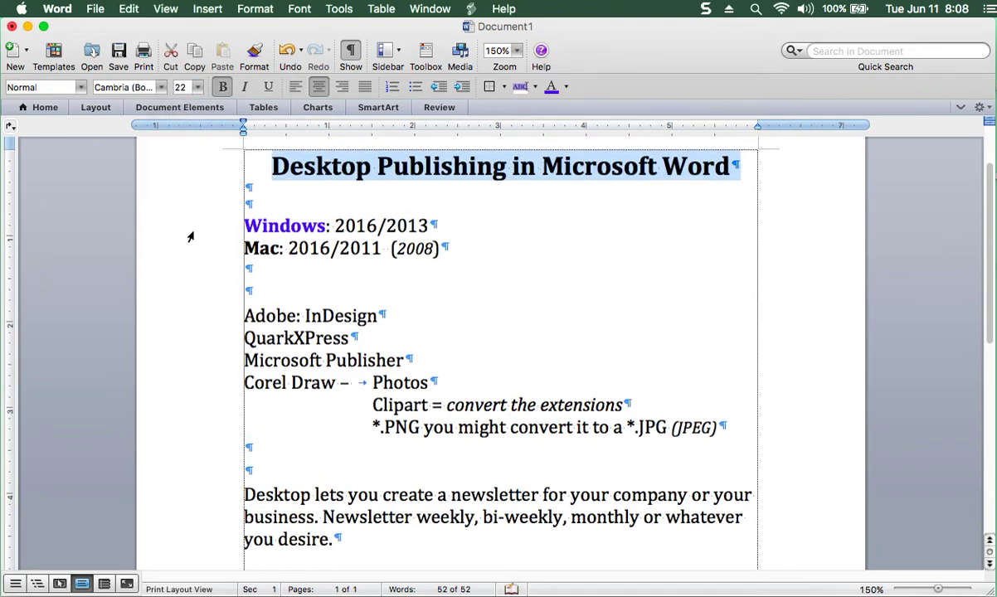
pyautogui.click(449, 199)
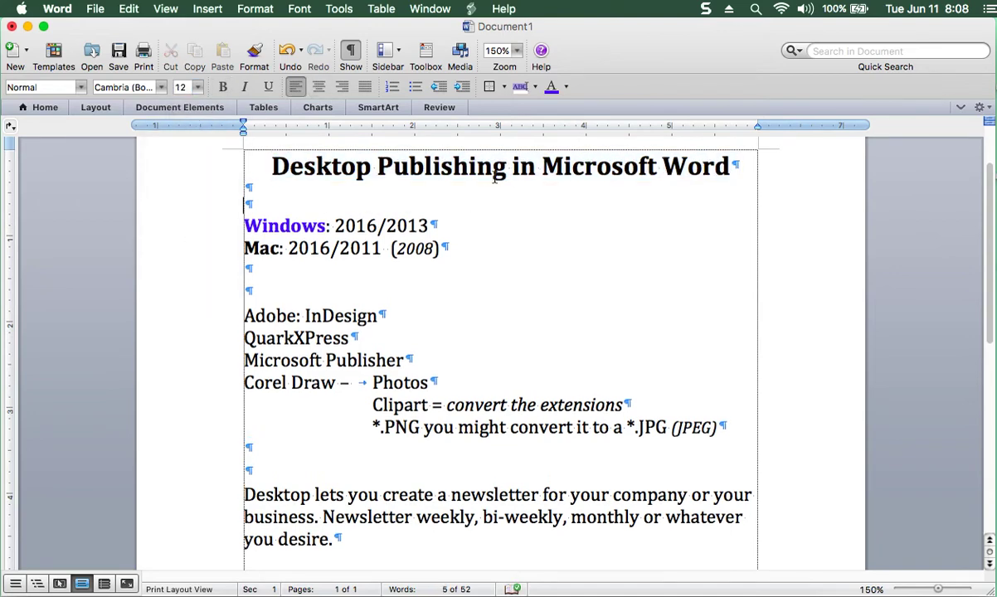
pyautogui.click(493, 169)
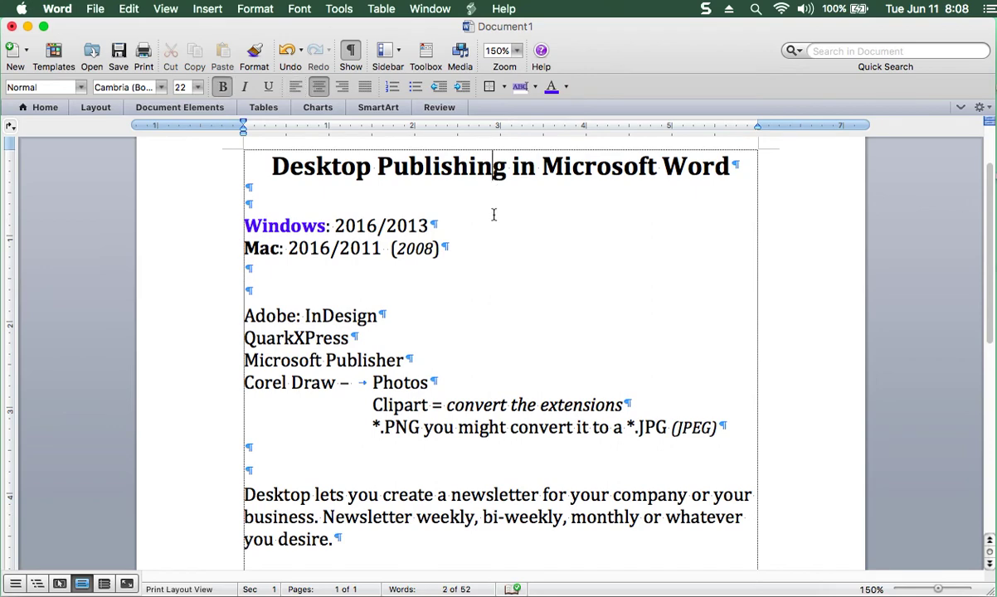
# Add two blank lines after 'you desire.'
pyautogui.scroll(-5, 477, 318)
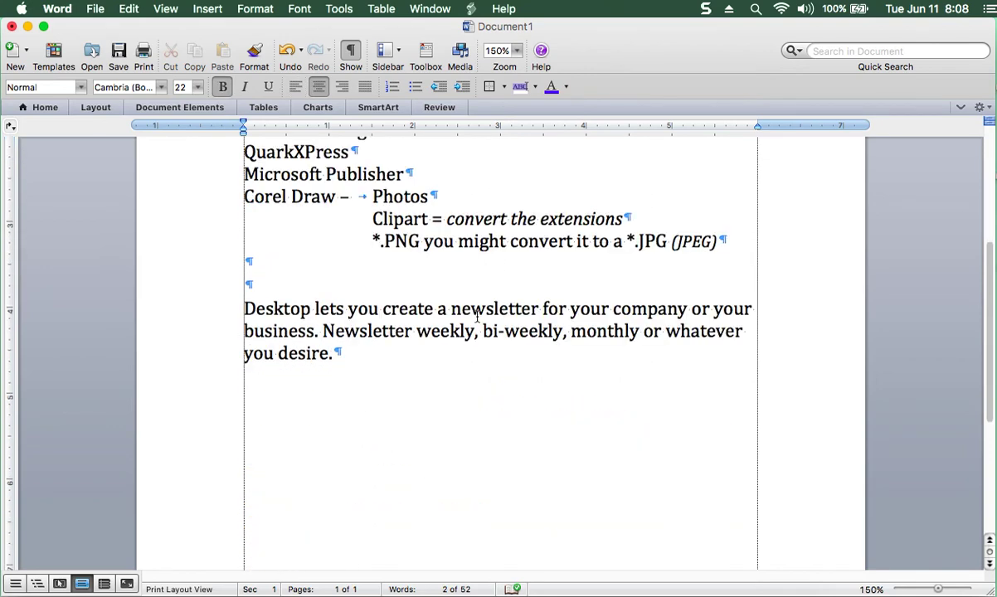
pyautogui.click(412, 352)
pyautogui.press('Return')
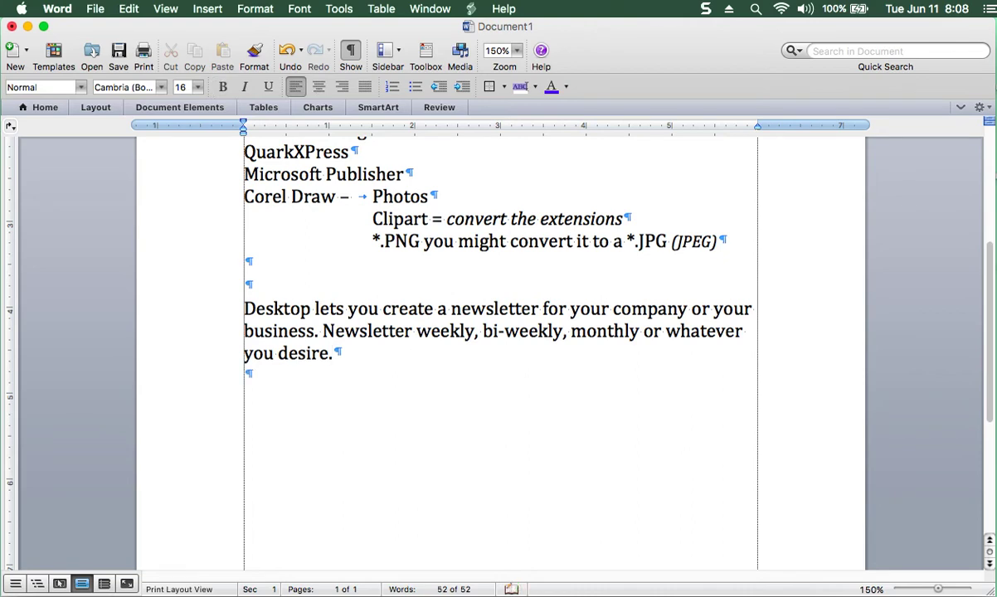
pyautogui.press('Return')
pyautogui.press('Return')
pyautogui.scroll(-2, 414, 352)
pyautogui.scroll(2, 414, 351)
pyautogui.scroll(3, 415, 353)
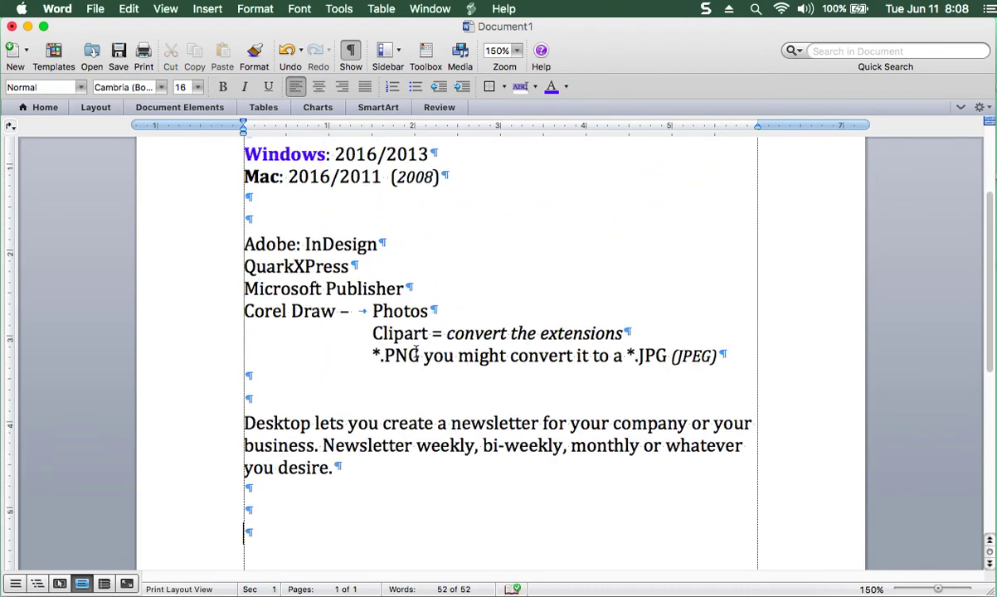
pyautogui.scroll(1, 415, 352)
pyautogui.scroll(1, 416, 352)
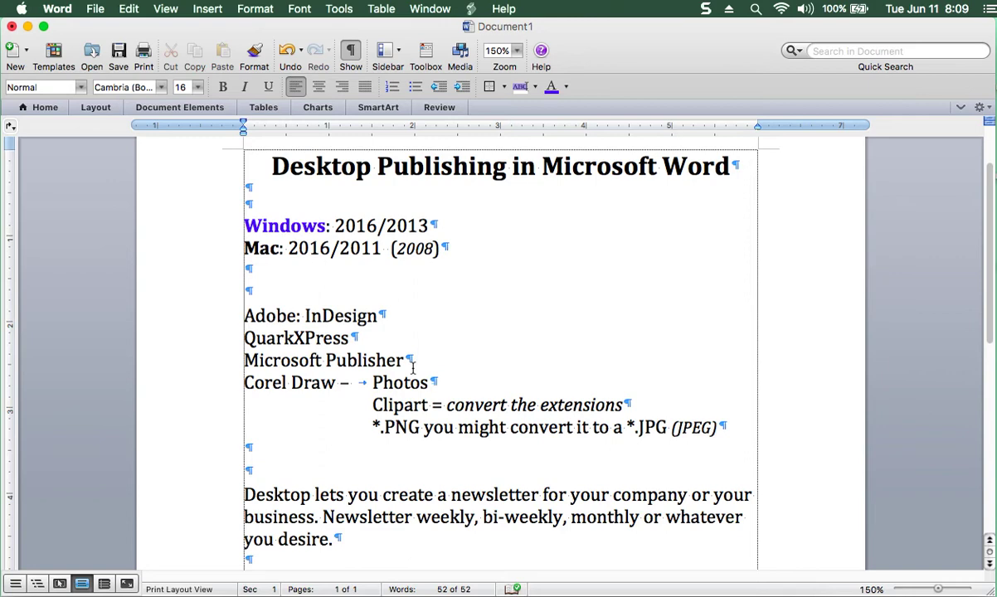
# Type 'Sign up for this course today!' on the empty line below the newsletter paragraph
pyautogui.click(347, 359)
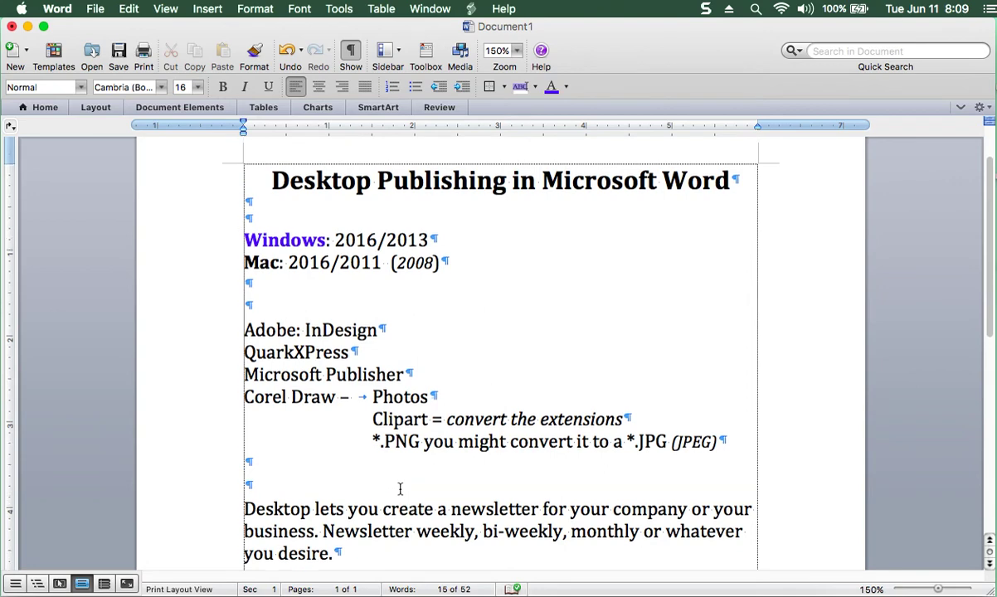
pyautogui.scroll(-5, 303, 402)
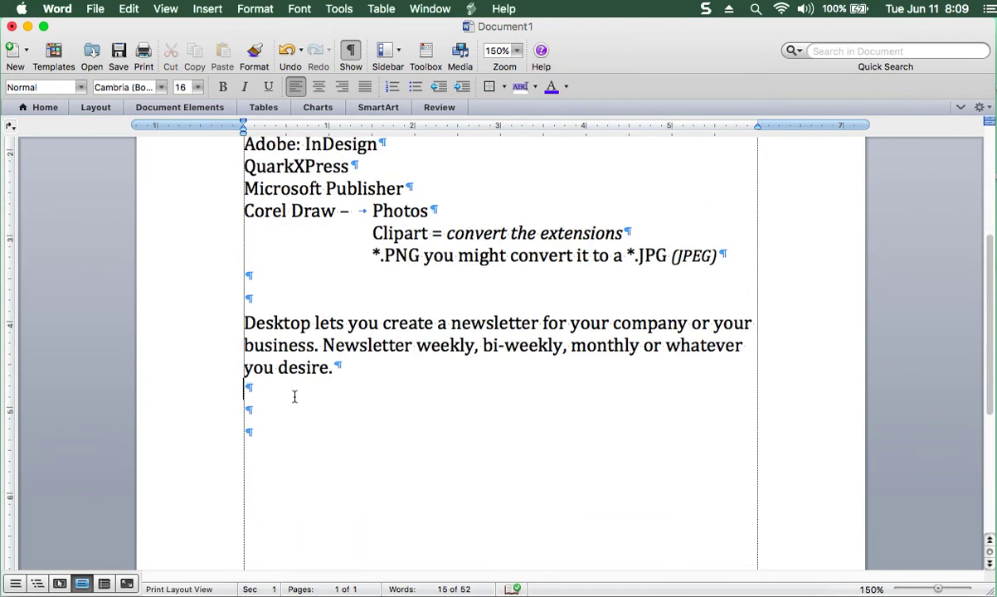
pyautogui.click(293, 405)
pyautogui.write('Si')
pyautogui.write('gn up ')
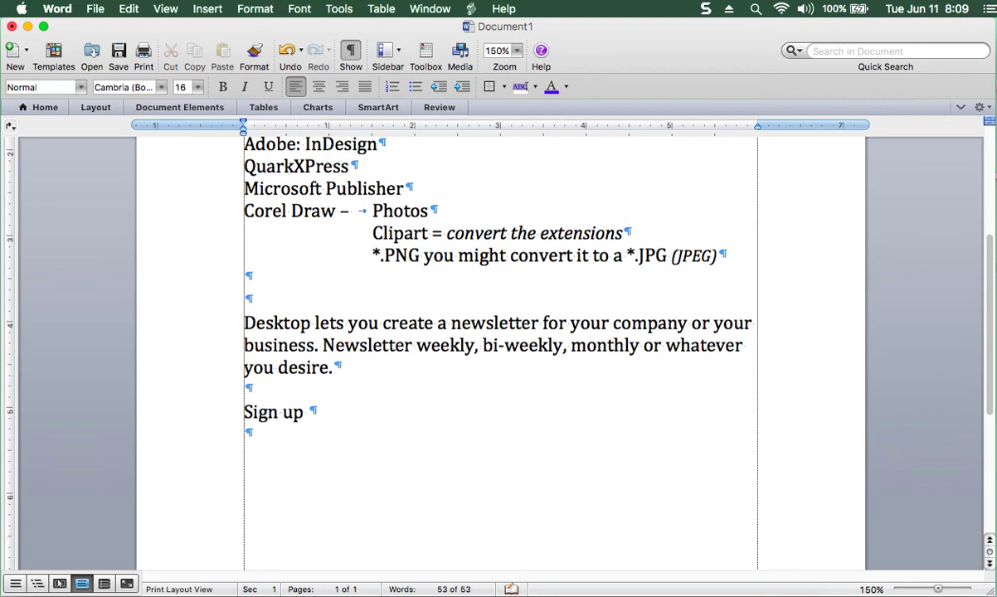
pyautogui.write('for this c')
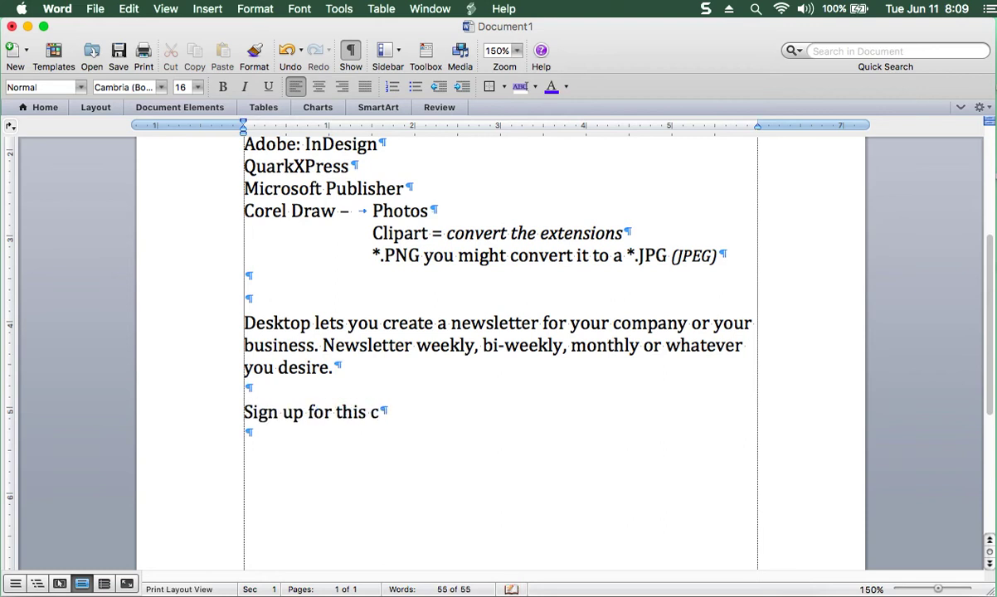
pyautogui.write('ourse ')
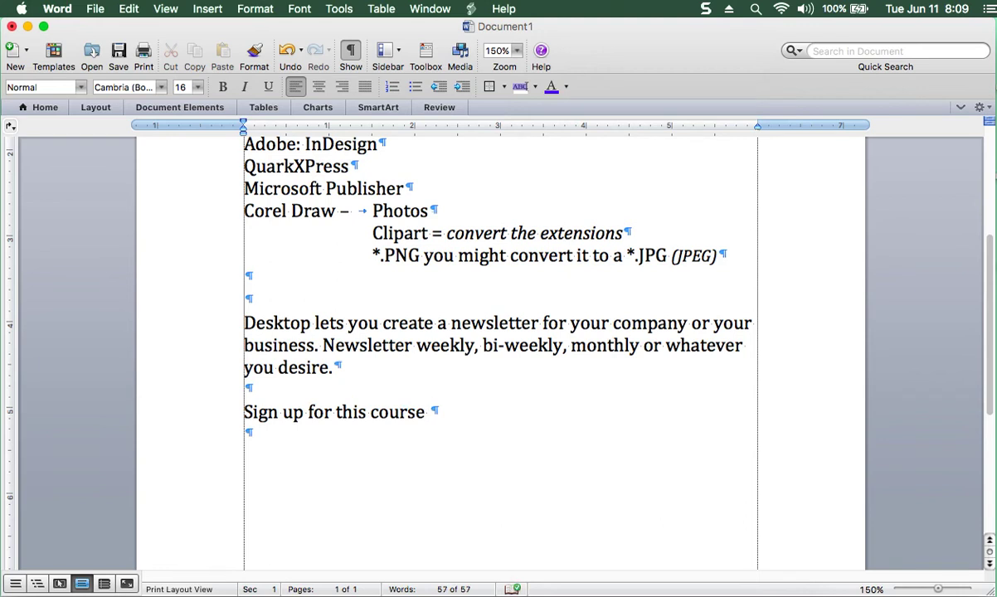
pyautogui.write('tody')
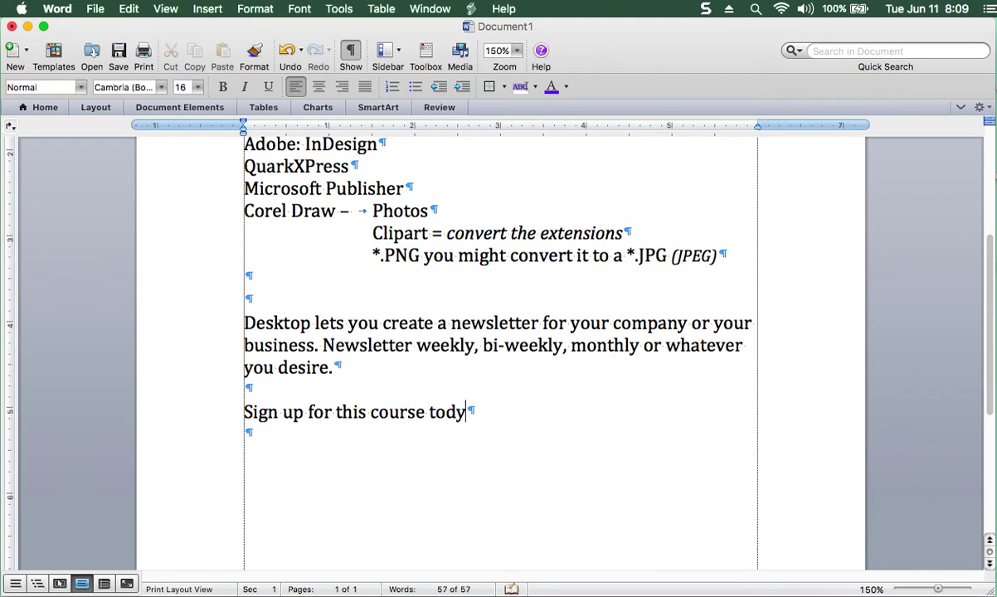
pyautogui.press('BackSpace')
pyautogui.write('ay!')
# Select the 'Sign up for this course today!' line and make it italic
pyautogui.click(217, 419)
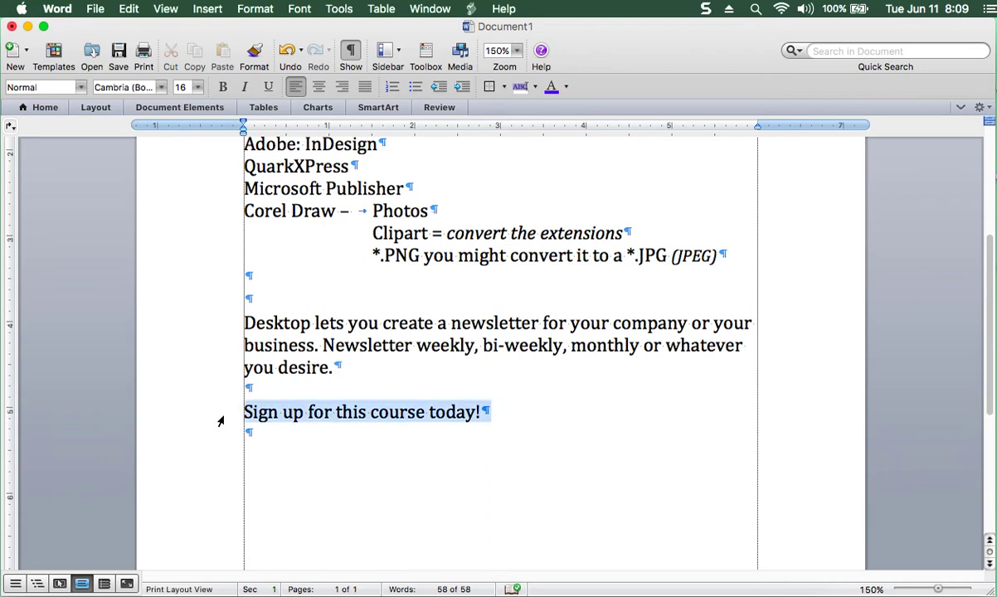
pyautogui.click(247, 87)
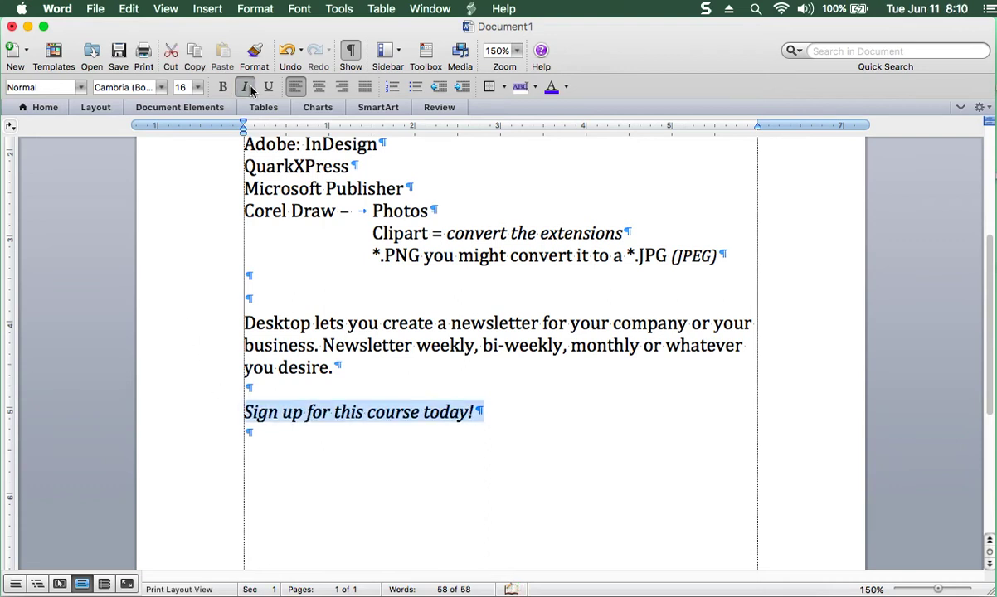
pyautogui.scroll(-1, 277, 411)
pyautogui.scroll(2, 285, 412)
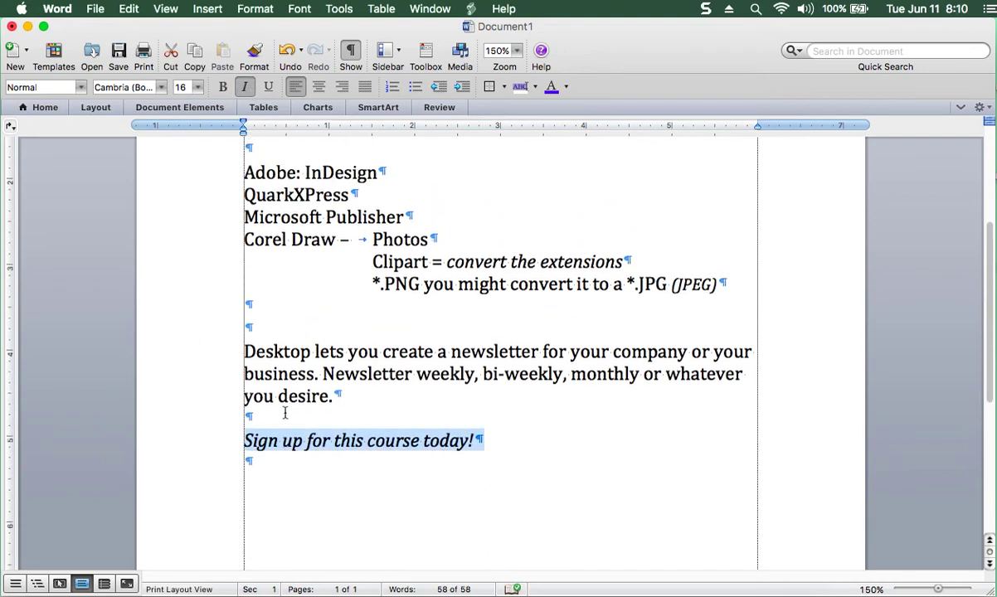
pyautogui.scroll(3, 284, 413)
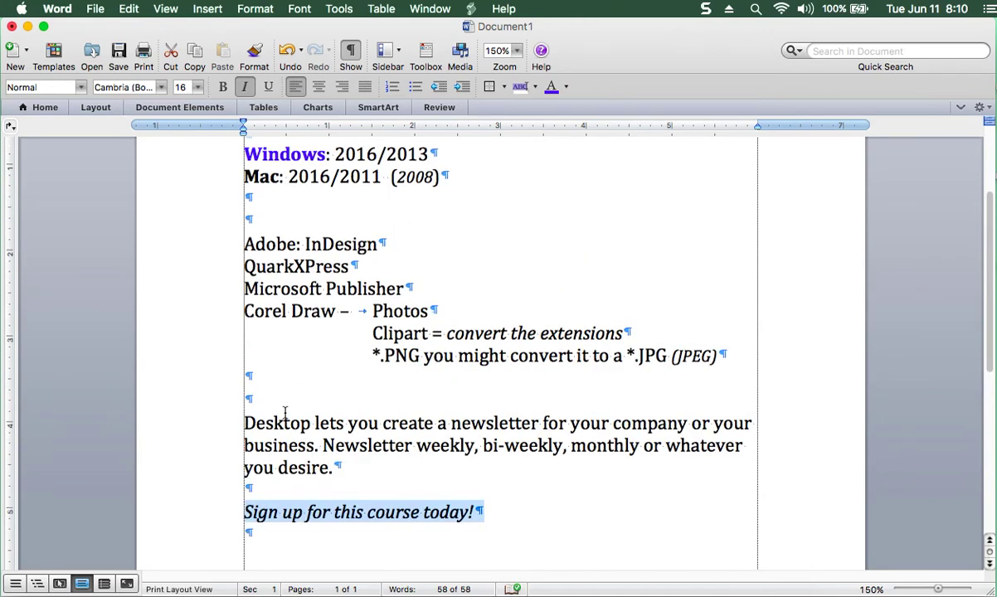
# Set the zoom to 125% and place the insertion point on the empty last line
pyautogui.click(516, 51)
pyautogui.click(518, 108)
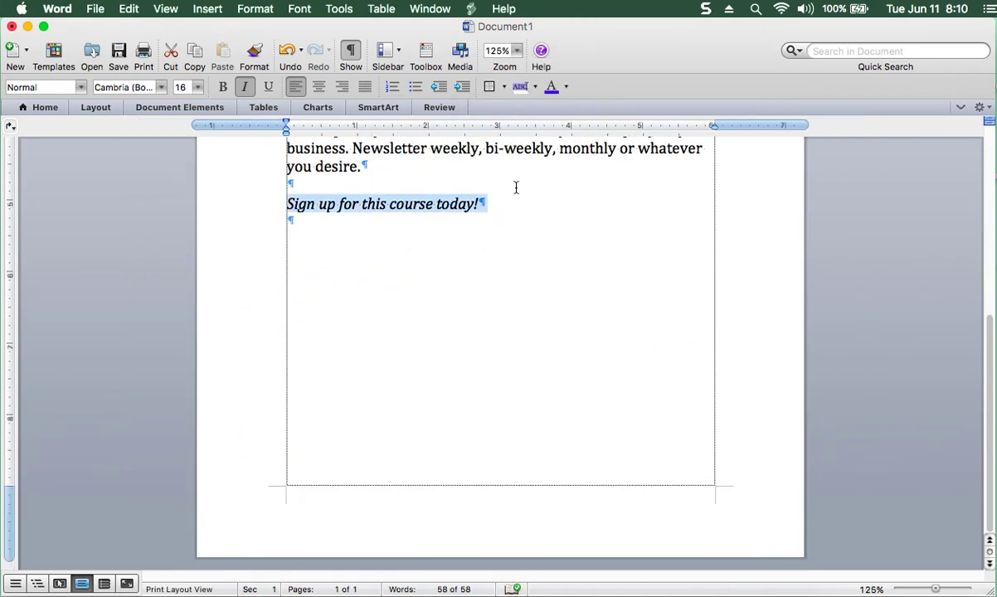
pyautogui.scroll(5, 516, 187)
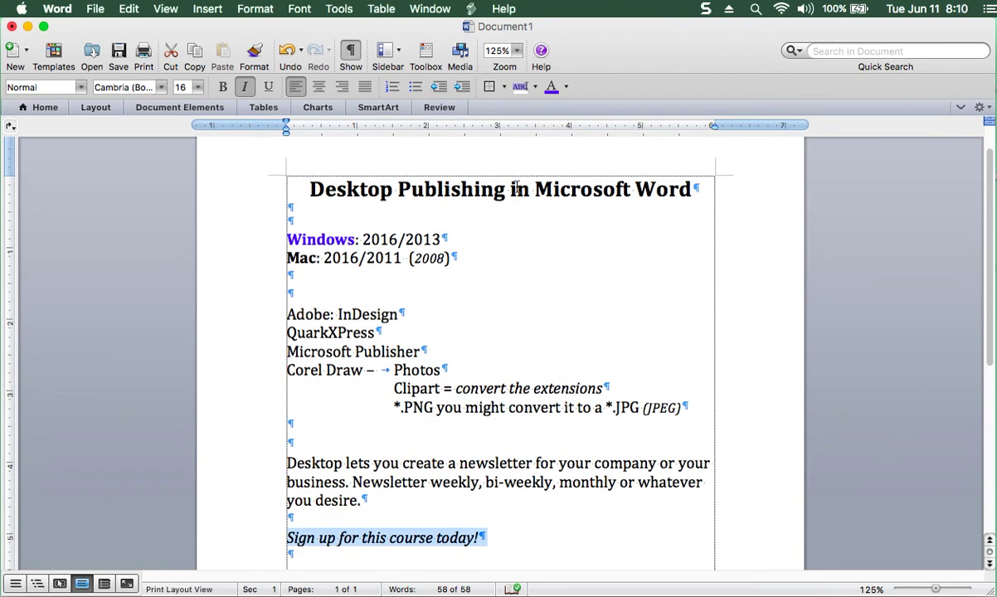
pyautogui.click(366, 557)
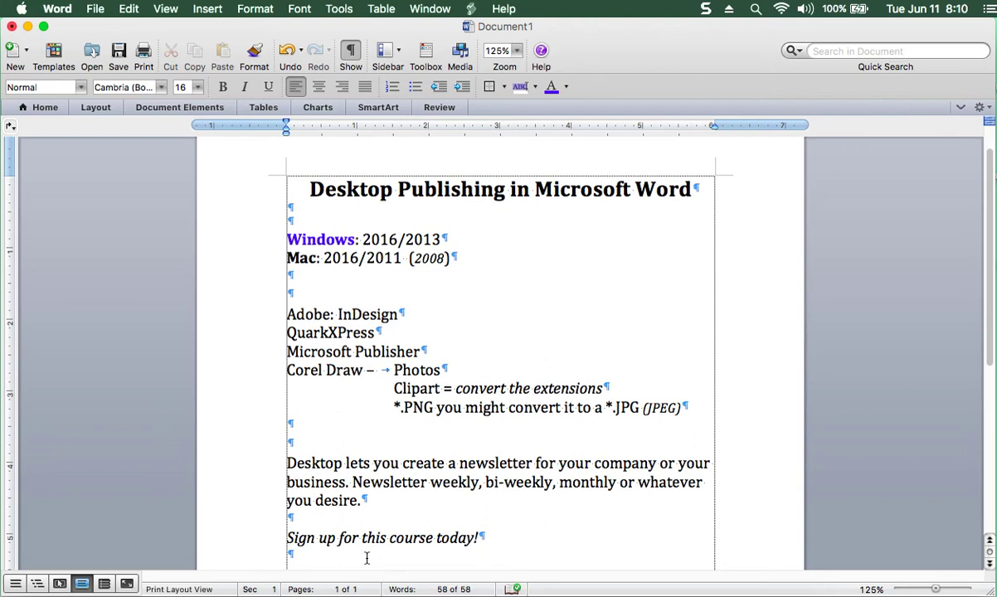
pyautogui.click(367, 558)
pyautogui.click(51, 9)
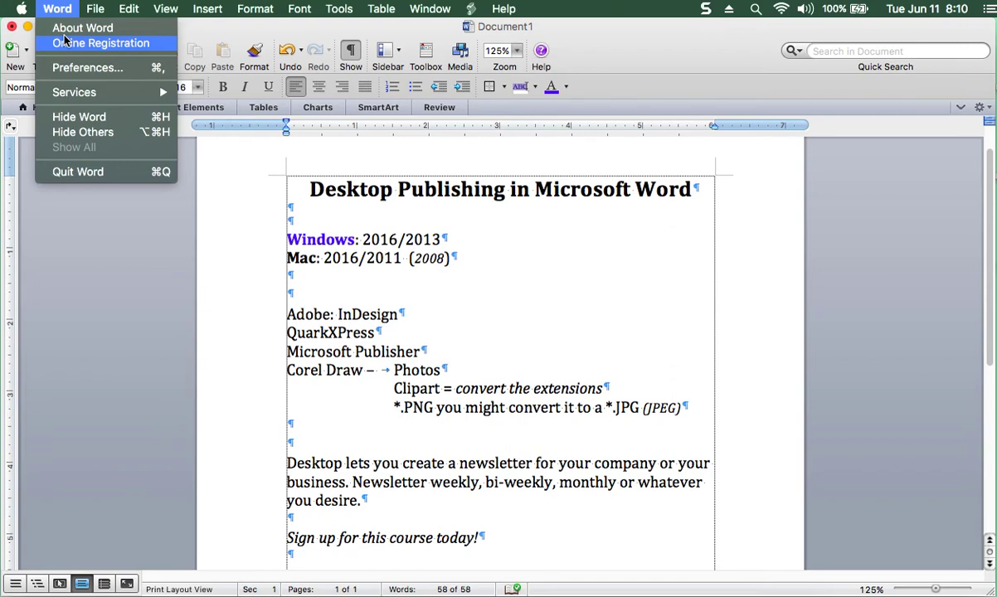
# Start a new document from a template and show the Newsletters templates
pyautogui.moveTo(99, 12)
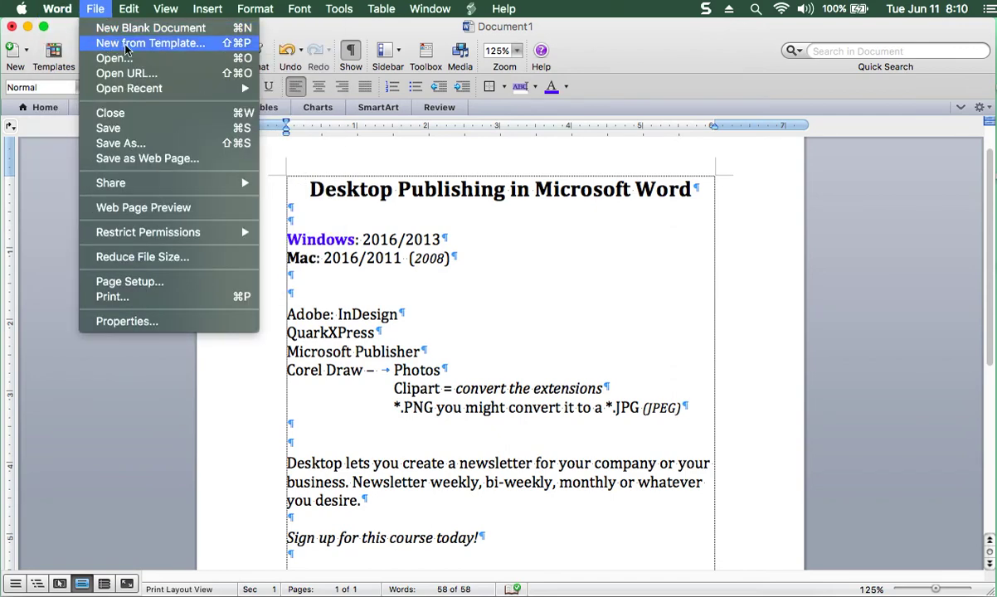
pyautogui.click(125, 47)
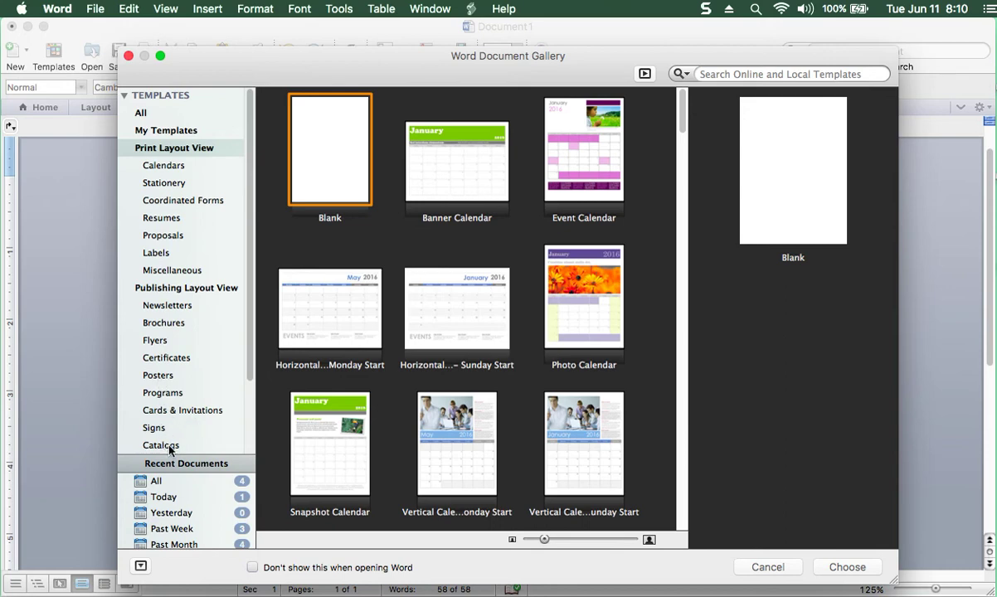
pyautogui.click(183, 312)
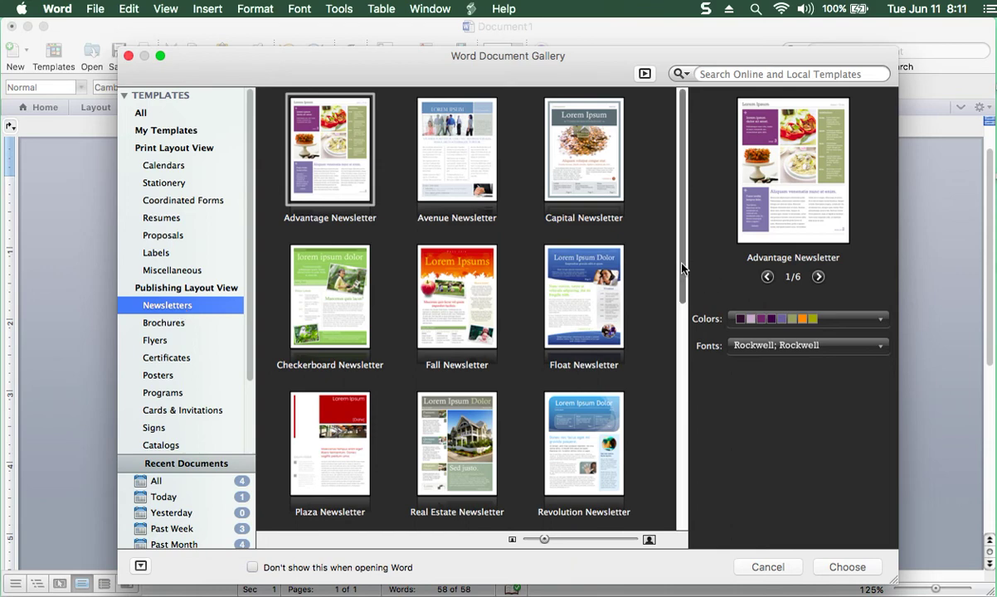
# Page through every Advantage Newsletter preview page, then preview the Avenue Newsletter
pyautogui.moveTo(682, 267)
pyautogui.mouseDown()
pyautogui.moveTo(699, 494)
pyautogui.moveTo(697, 266)
pyautogui.mouseUp()
pyautogui.click(820, 278)
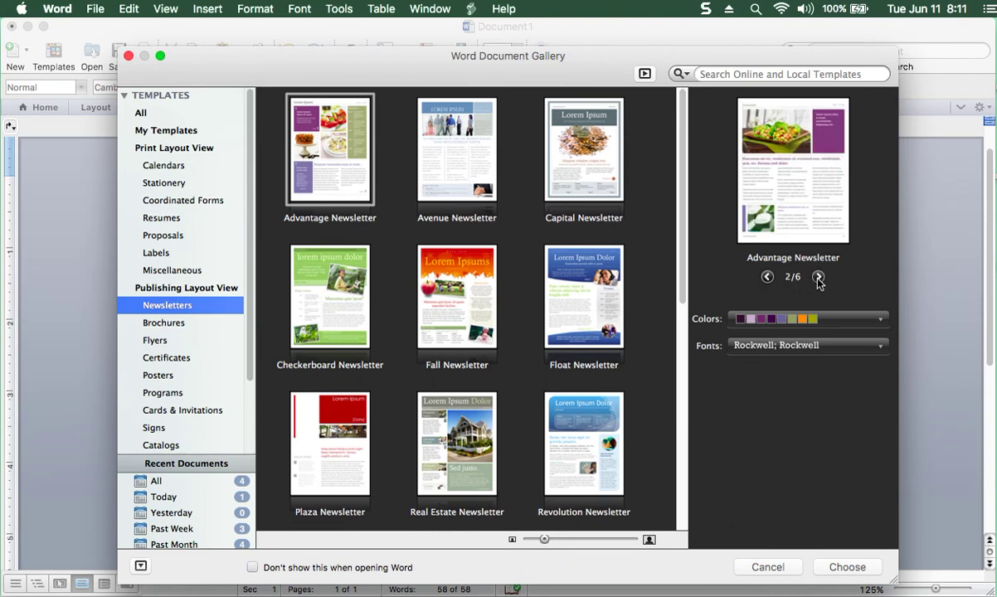
pyautogui.click(819, 278)
pyautogui.click(818, 279)
pyautogui.click(818, 278)
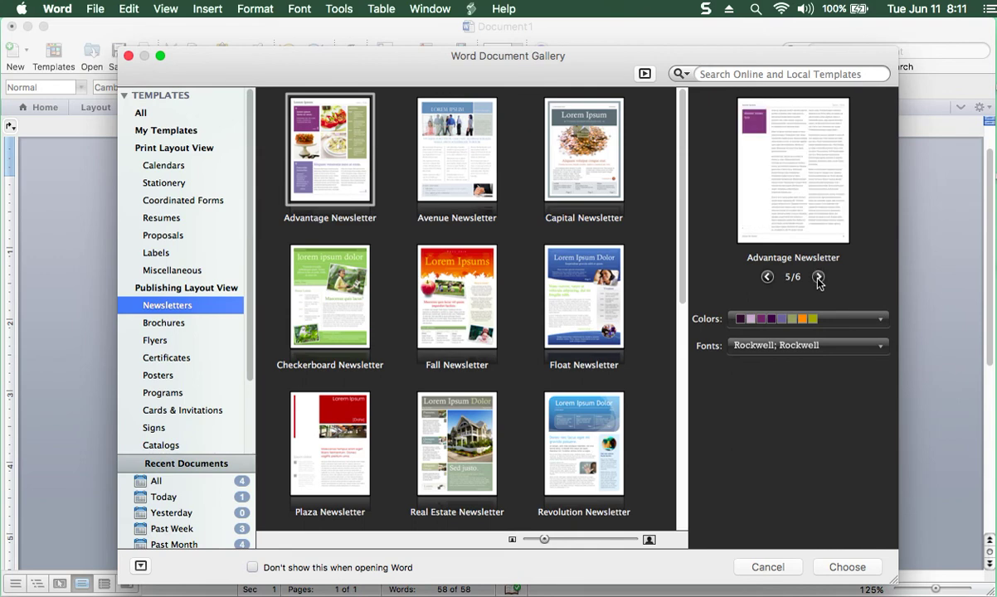
pyautogui.click(818, 279)
pyautogui.click(818, 278)
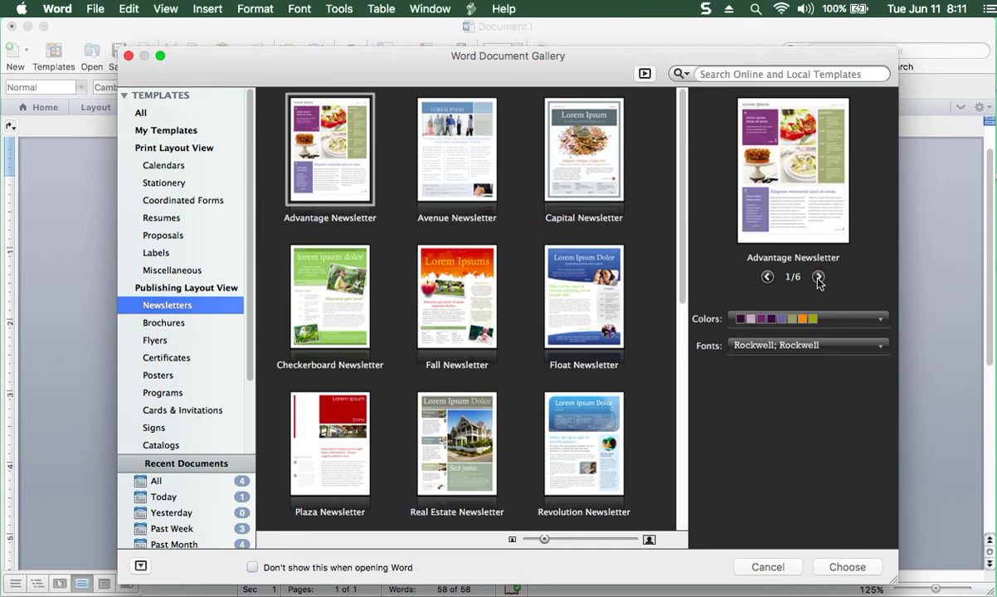
pyautogui.click(468, 171)
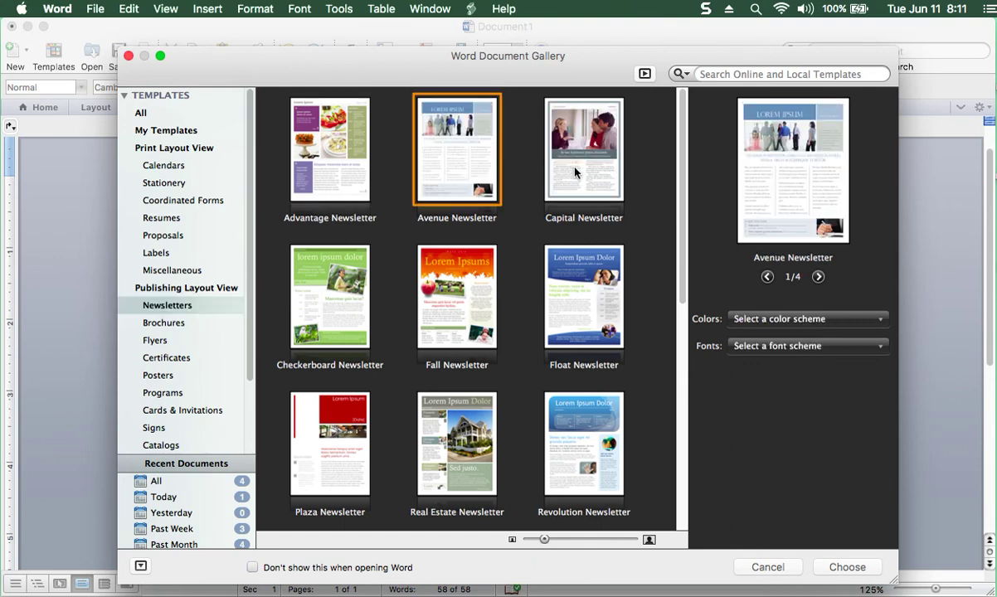
# Page the Avenue Newsletter preview through to page 4 of 4
pyautogui.click(549, 158)
pyautogui.click(489, 172)
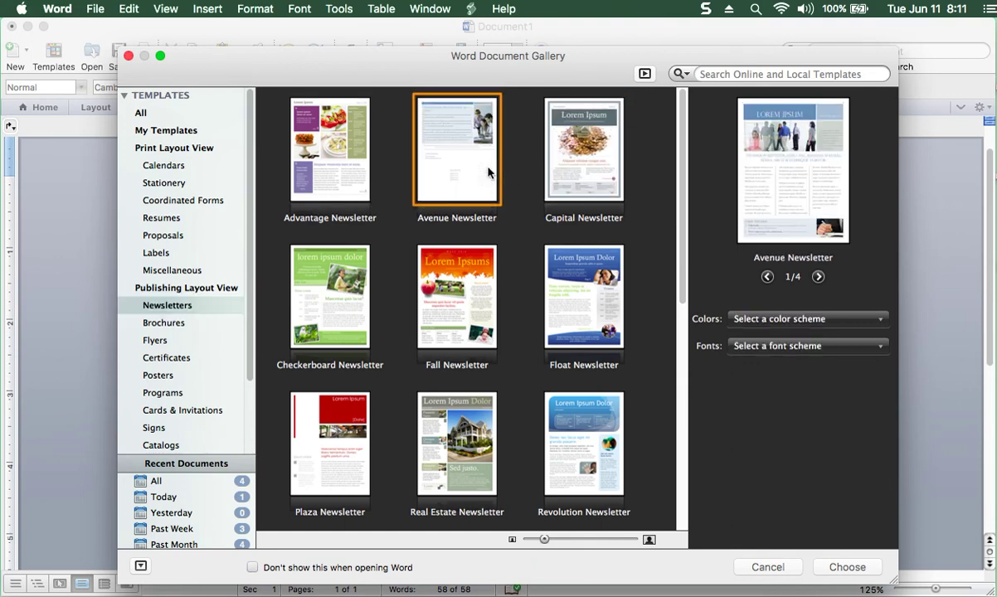
pyautogui.click(818, 277)
pyautogui.click(818, 277)
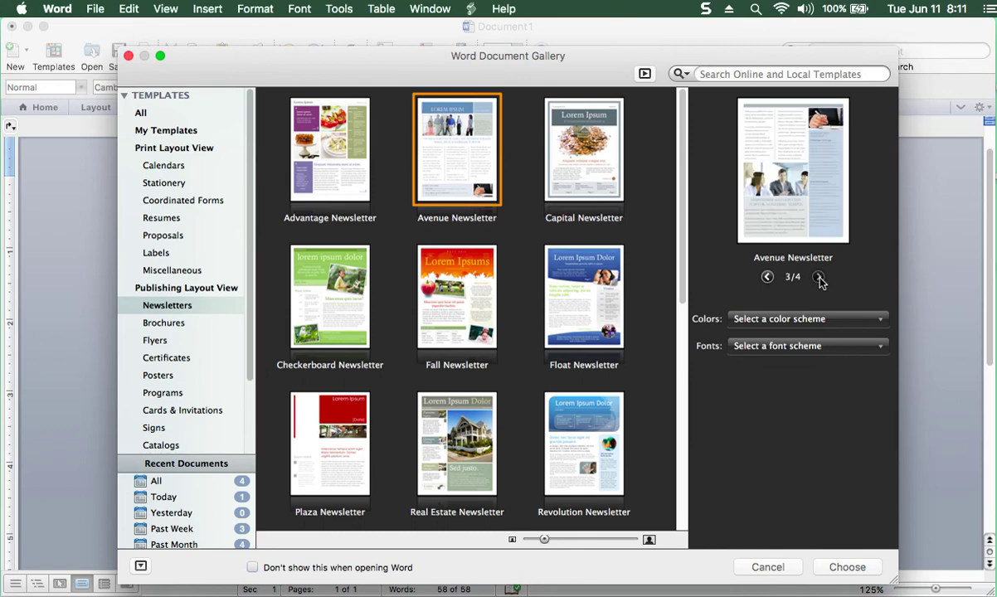
pyautogui.click(818, 277)
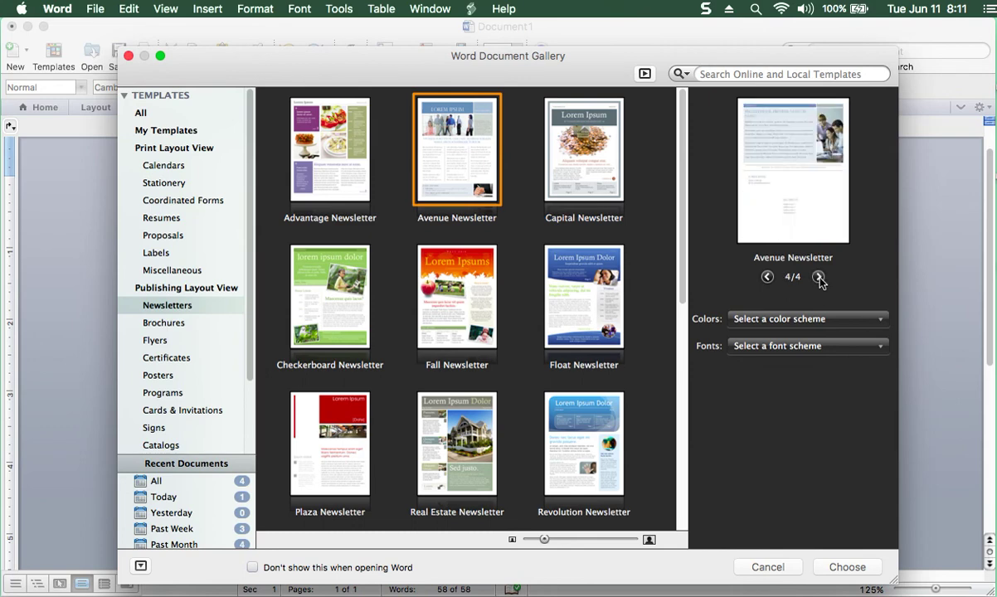
# Open the Colors and Fonts scheme lists and close both without choosing one
pyautogui.click(846, 324)
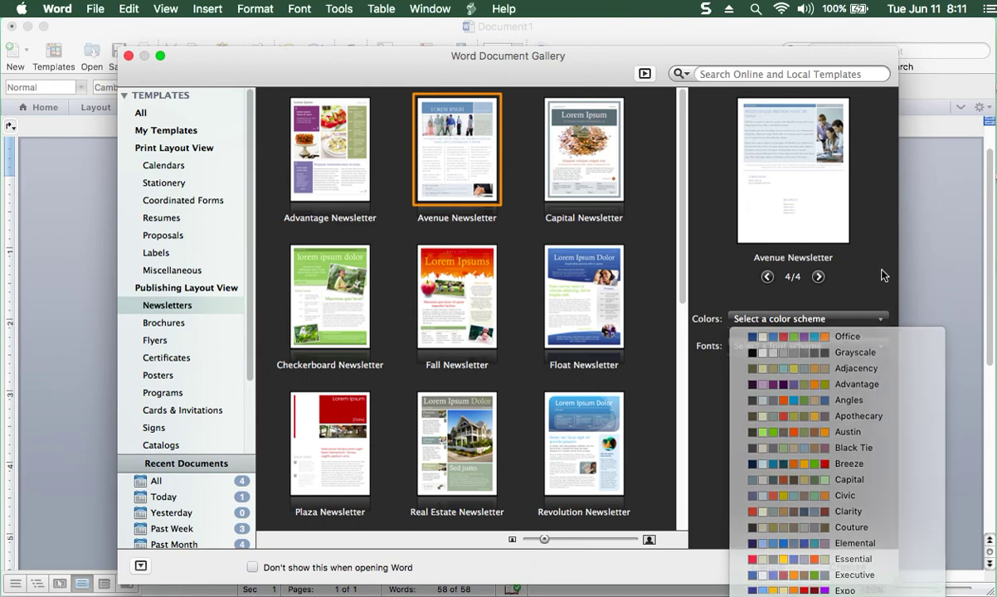
pyautogui.click(881, 276)
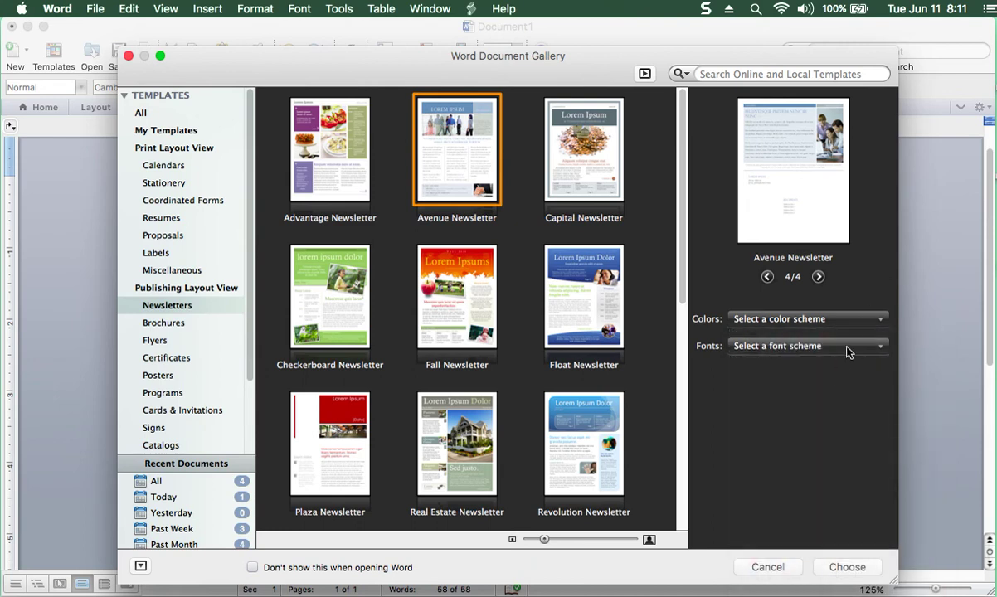
pyautogui.click(867, 349)
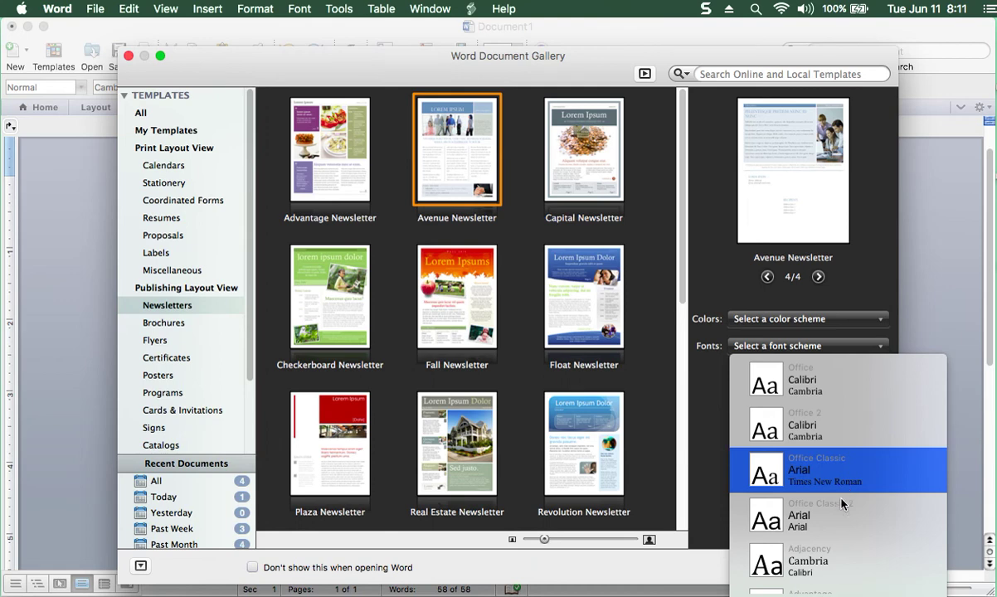
pyautogui.moveTo(840, 594)
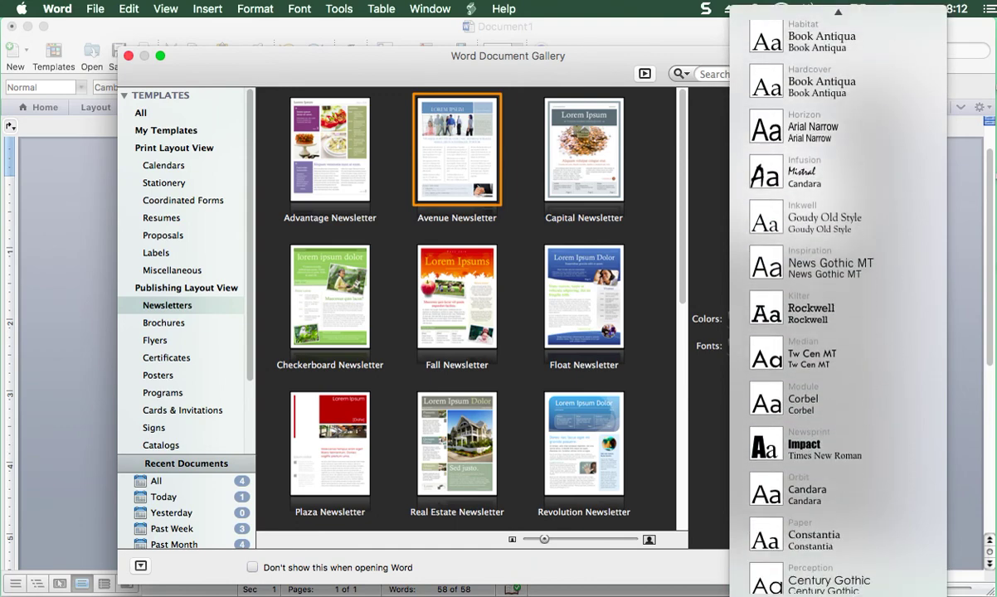
pyautogui.click(965, 519)
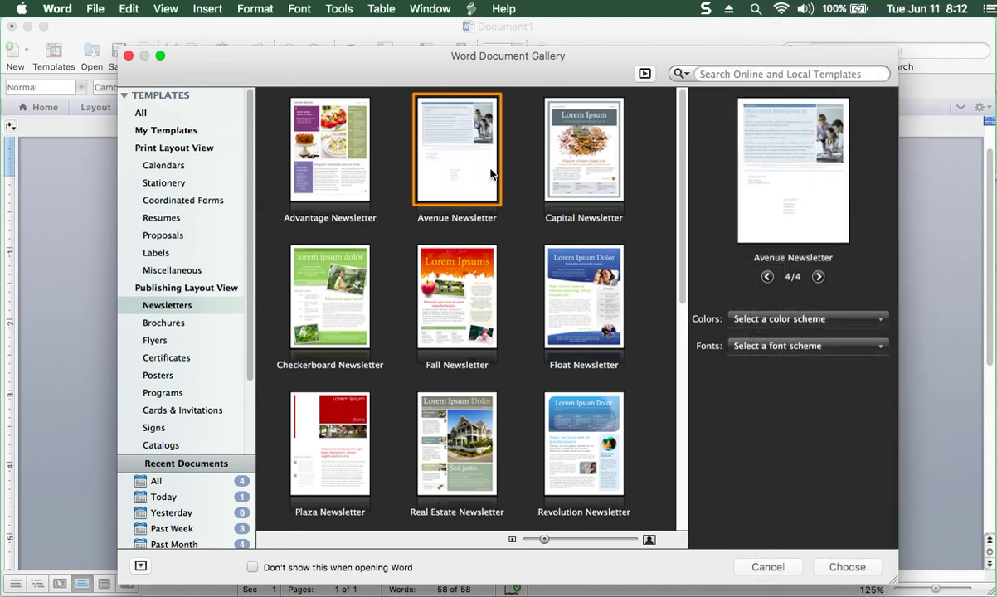
# Preview all six pages of the Capital Newsletter template and return to page 1
pyautogui.click(582, 160)
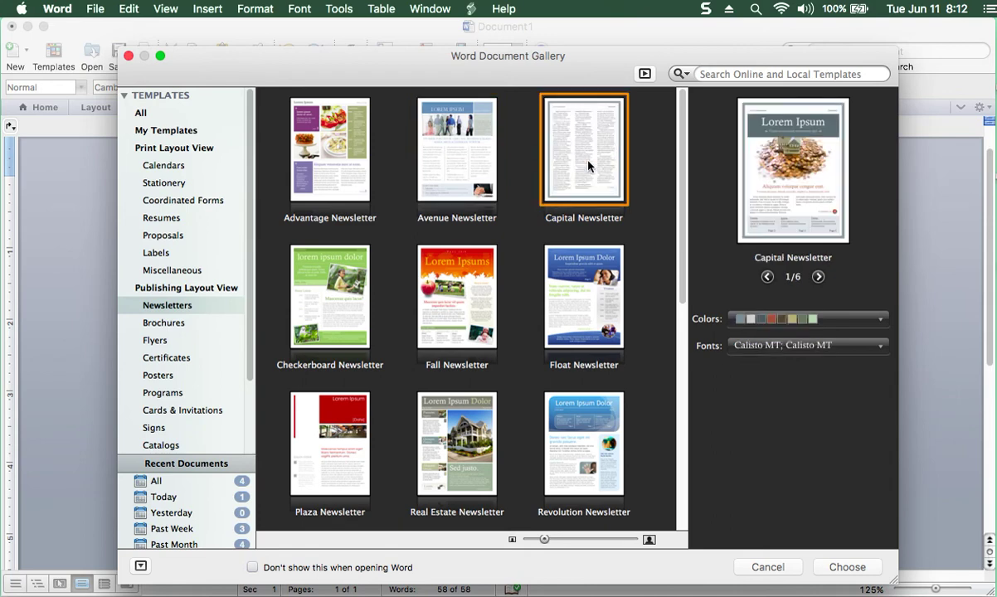
pyautogui.click(821, 281)
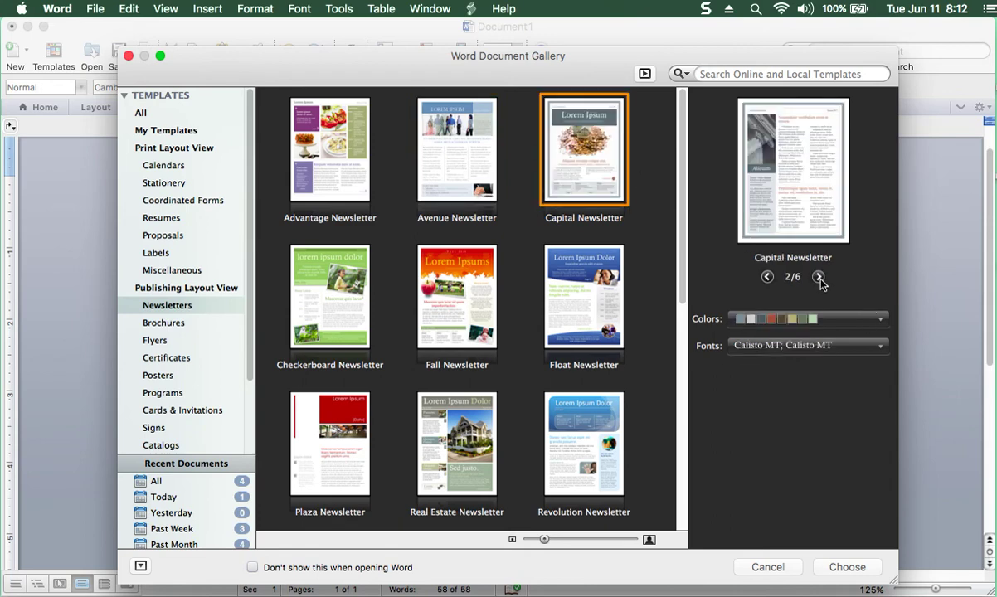
pyautogui.click(821, 281)
pyautogui.click(821, 280)
pyautogui.click(820, 279)
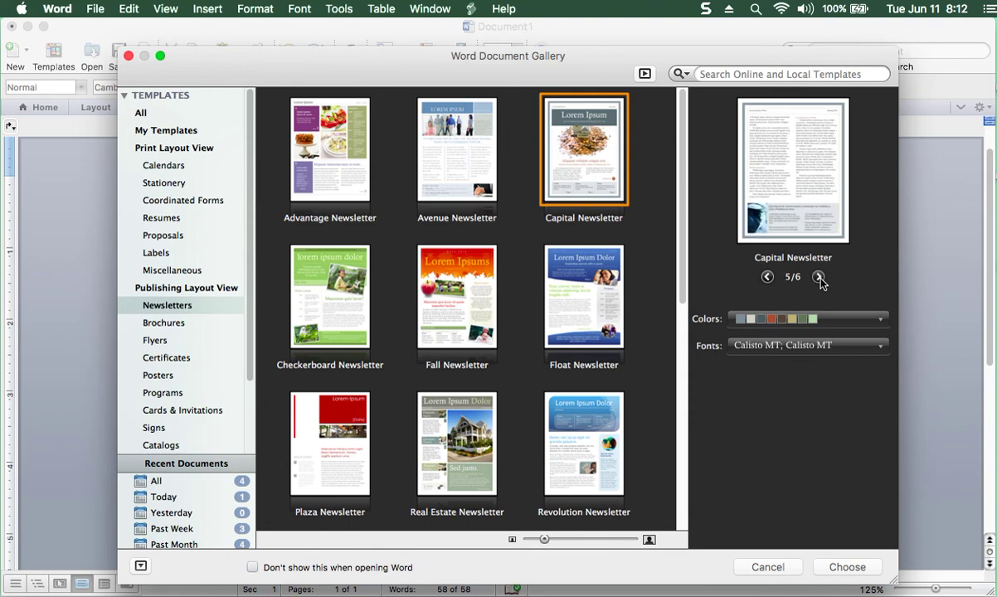
pyautogui.click(820, 278)
pyautogui.click(819, 279)
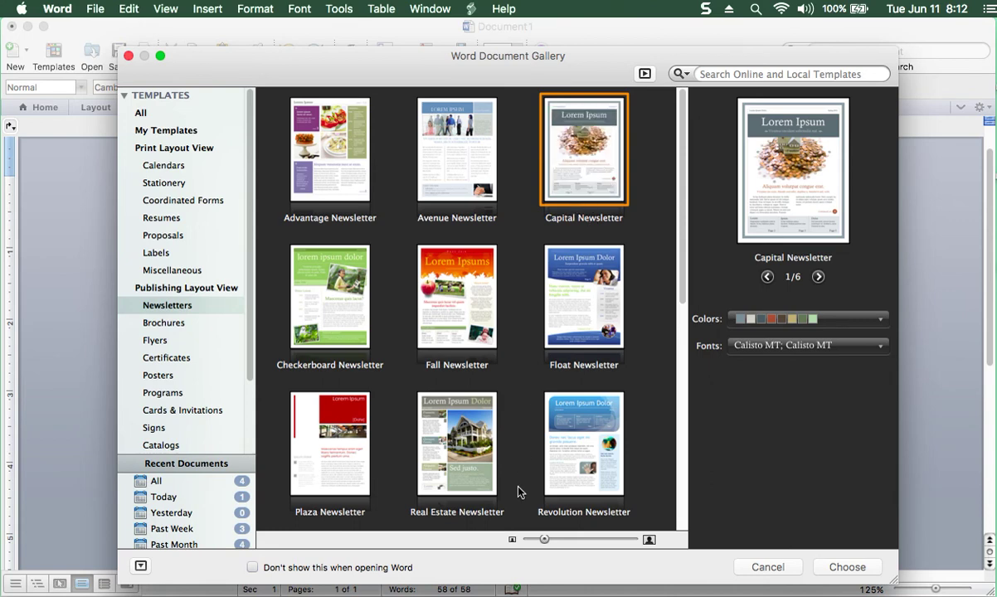
# Enlarge the template thumbnails and create the document from the Capital Newsletter template
pyautogui.moveTo(545, 539)
pyautogui.mouseDown()
pyautogui.moveTo(611, 540)
pyautogui.moveTo(635, 556)
pyautogui.mouseUp()
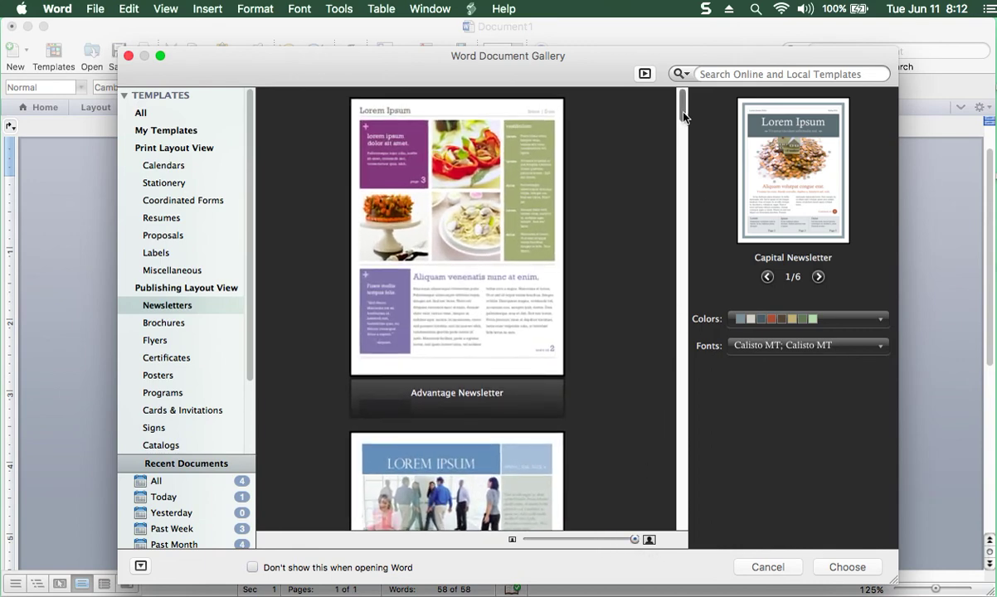
pyautogui.moveTo(683, 101); pyautogui.dragTo(686, 164)
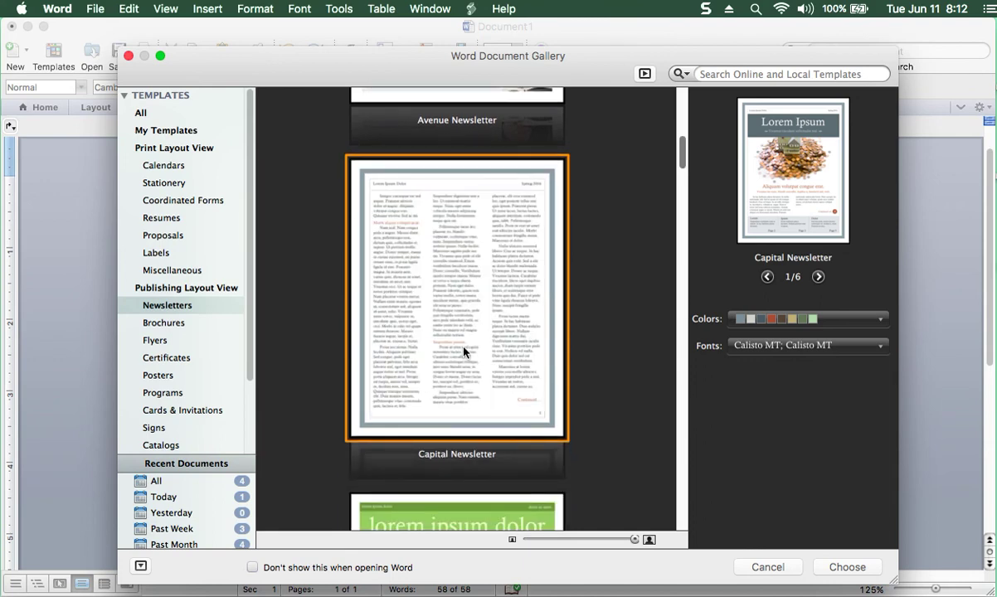
pyautogui.press('Escape')
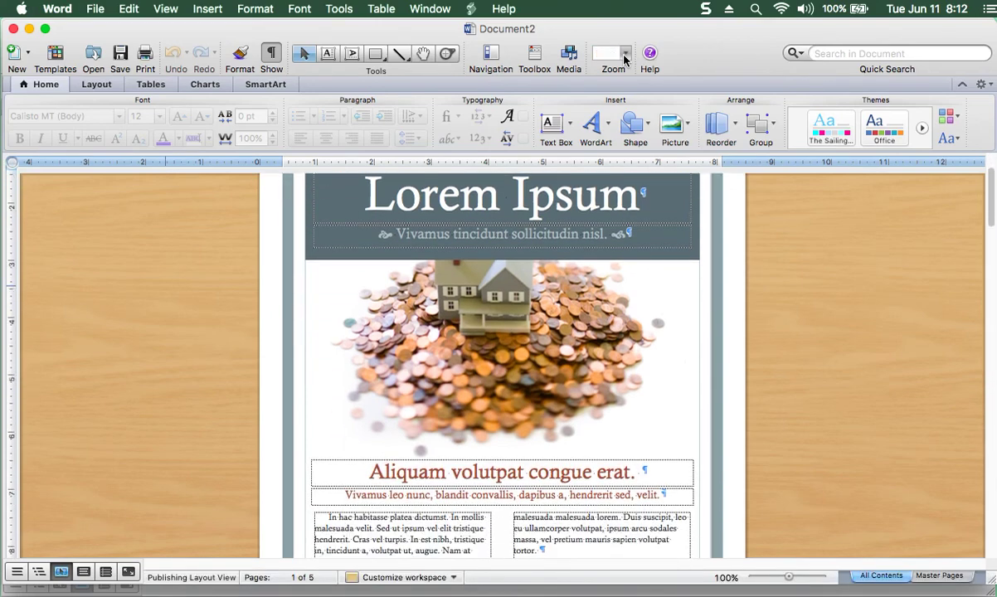
# Zoom the new newsletter out to 50%, then enlarge it to 77%
pyautogui.click(626, 55)
pyautogui.click(616, 150)
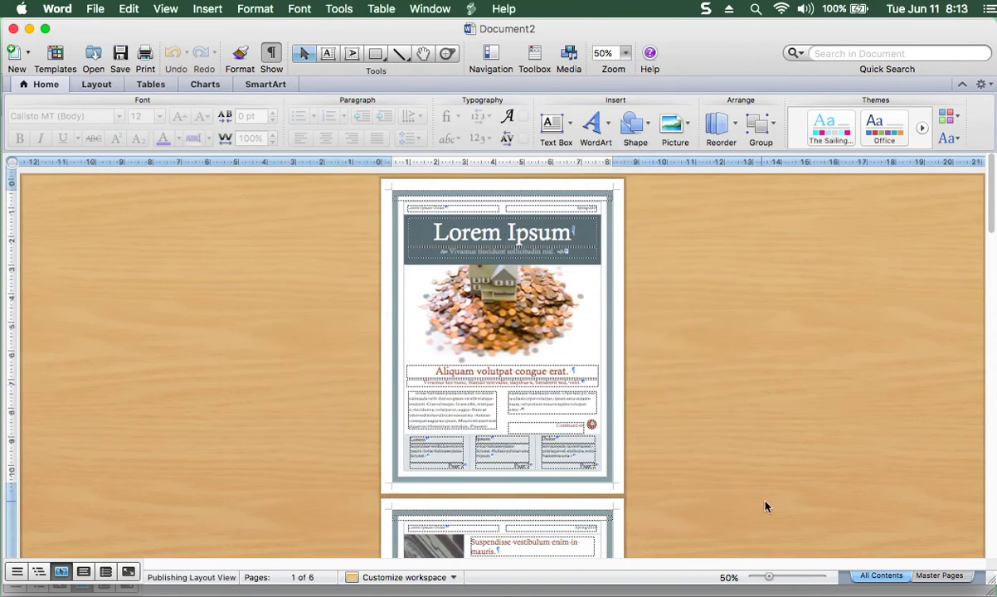
pyautogui.moveTo(770, 577); pyautogui.dragTo(782, 578)
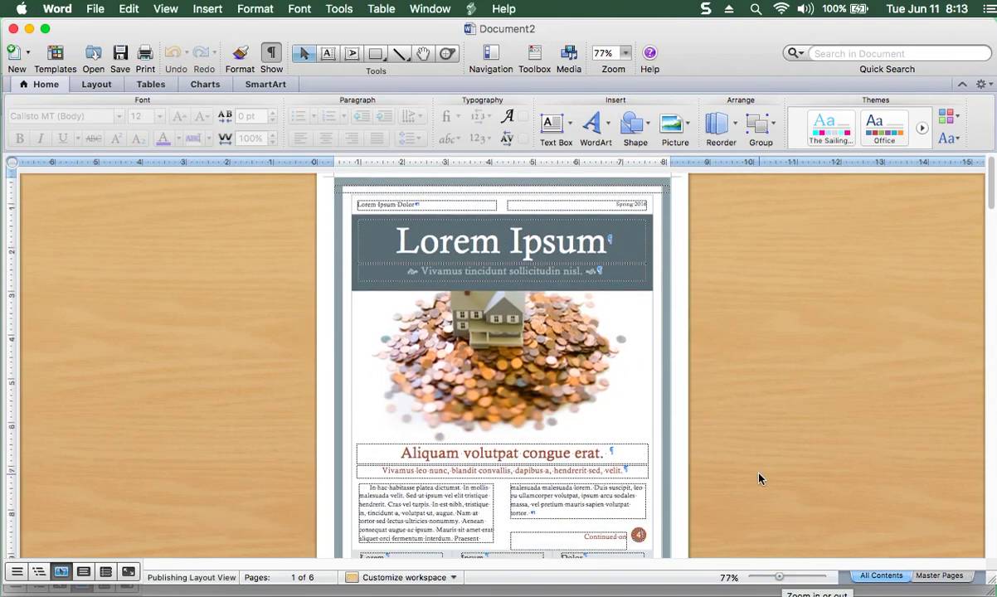
pyautogui.scroll(-5, 758, 479)
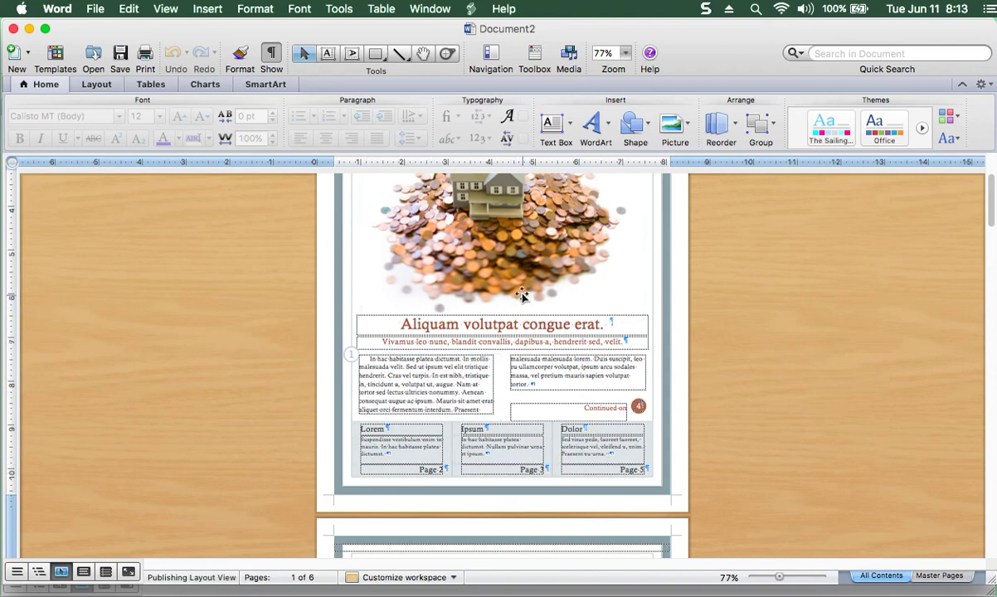
pyautogui.scroll(2, 521, 295)
pyautogui.scroll(2, 521, 295)
pyautogui.scroll(2, 521, 296)
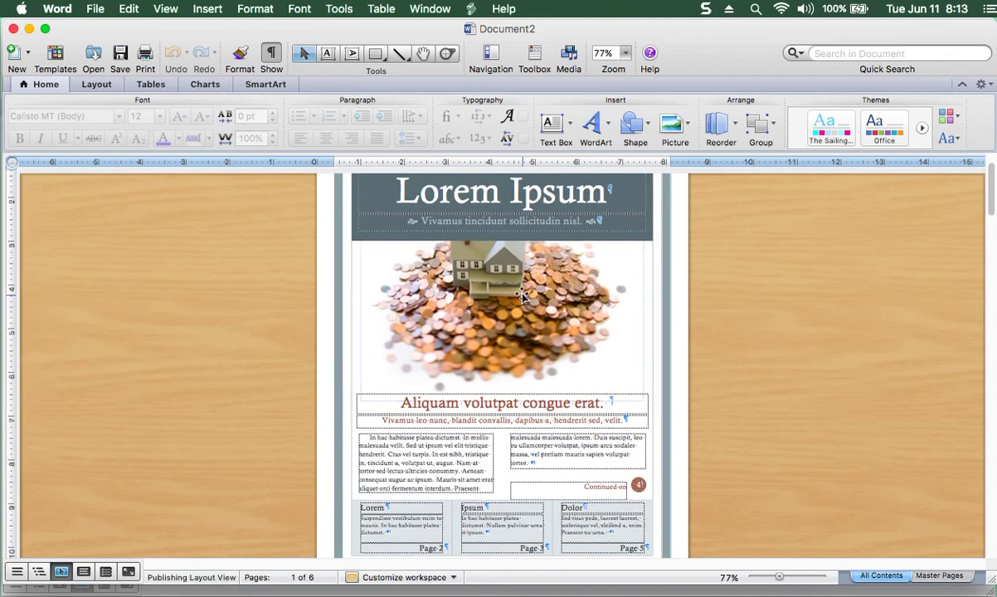
# Uncheck Text boundaries in Preferences > View, then scroll through pages 1–4
pyautogui.click(64, 12)
pyautogui.click(88, 69)
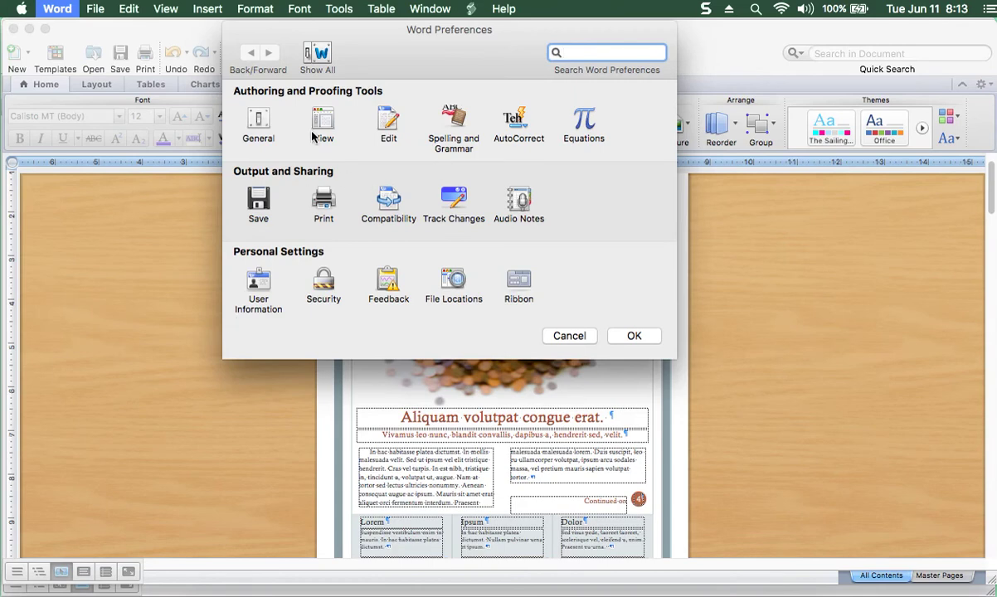
pyautogui.click(314, 136)
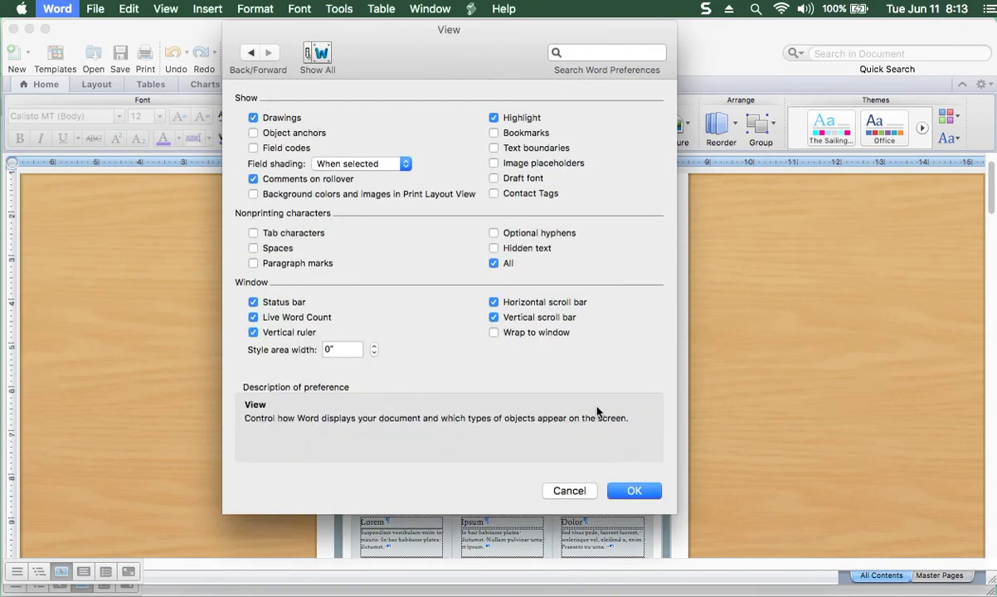
pyautogui.click(627, 492)
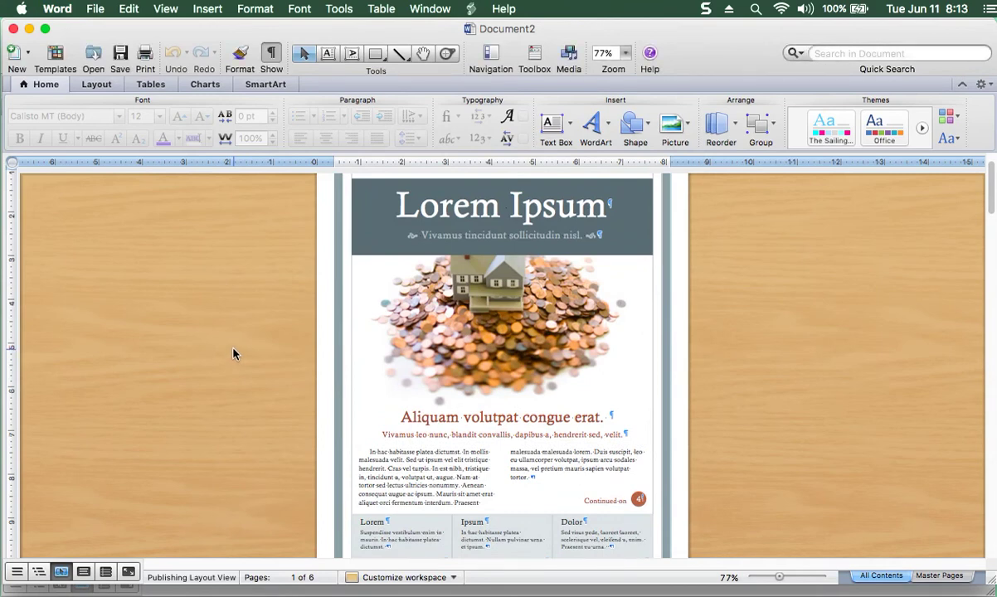
pyautogui.scroll(-3, 233, 354)
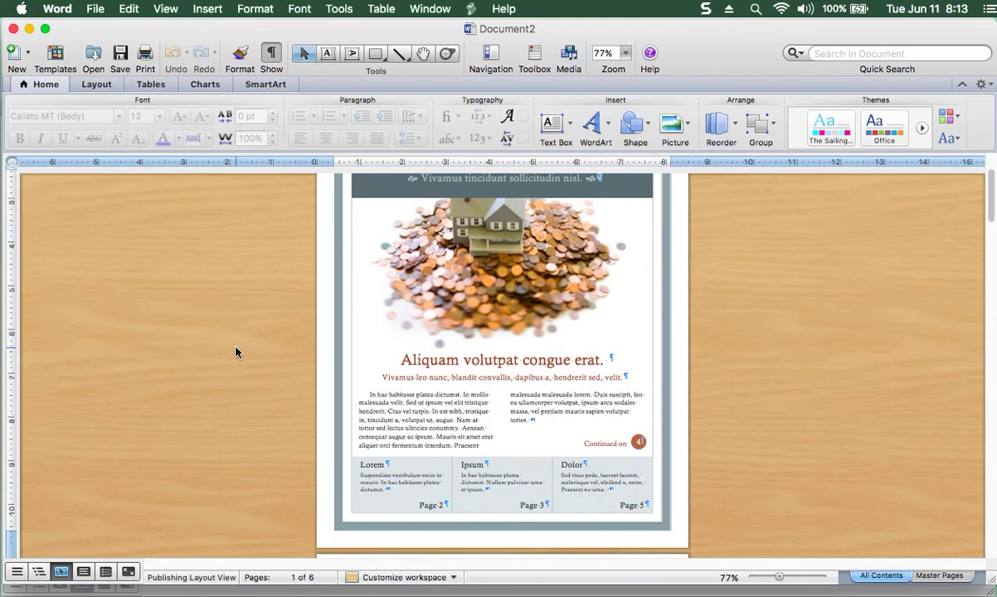
pyautogui.scroll(-10, 235, 351)
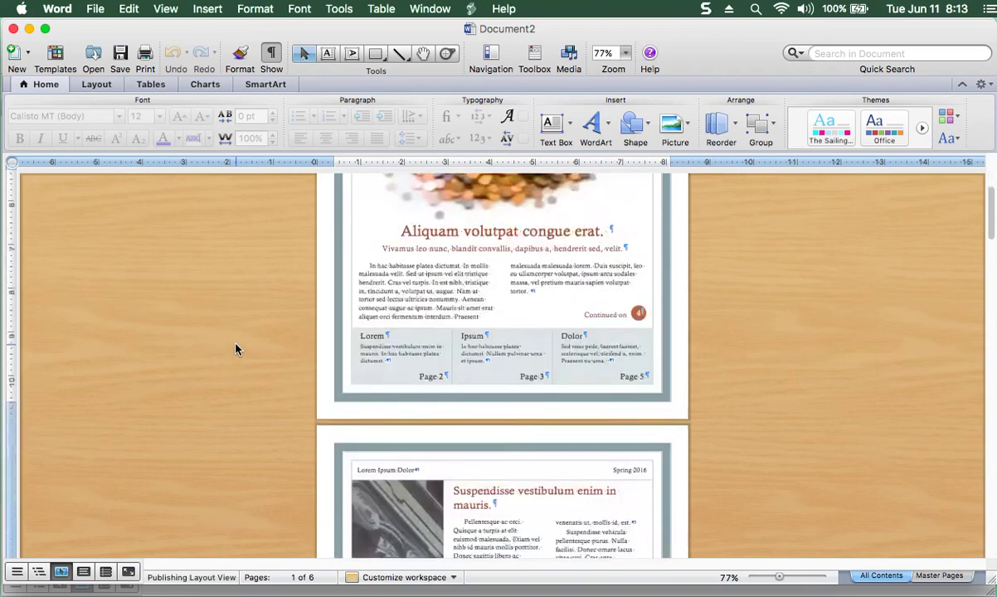
pyautogui.scroll(-2, 235, 349)
pyautogui.scroll(-3, 235, 349)
pyautogui.scroll(-1, 234, 349)
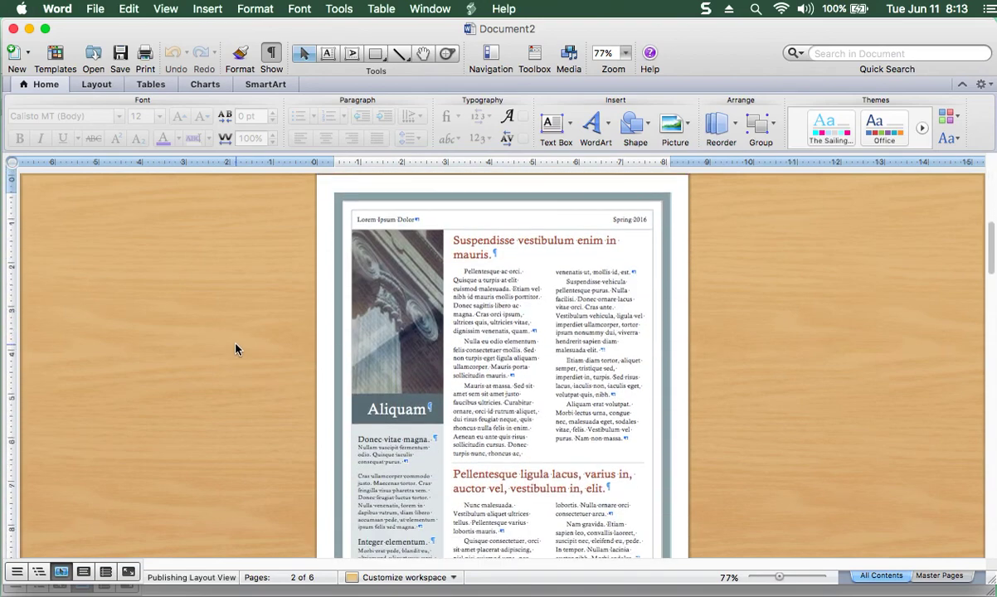
pyautogui.scroll(-3, 235, 349)
pyautogui.scroll(-3, 235, 350)
pyautogui.scroll(-1, 235, 350)
pyautogui.scroll(-3, 235, 349)
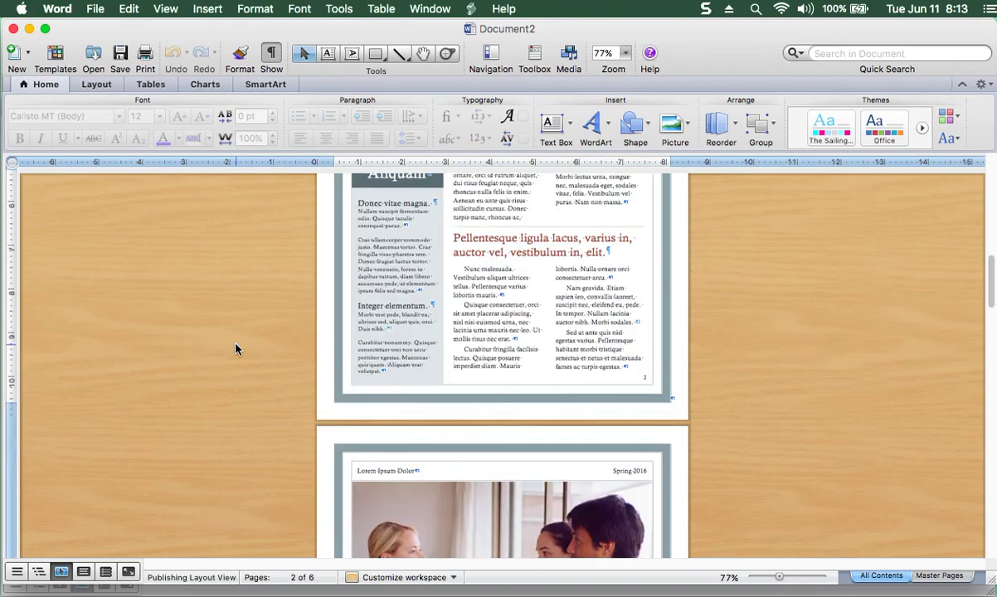
pyautogui.scroll(-5, 235, 349)
pyautogui.scroll(-5, 235, 349)
pyautogui.scroll(-3, 235, 350)
pyautogui.scroll(-3, 235, 349)
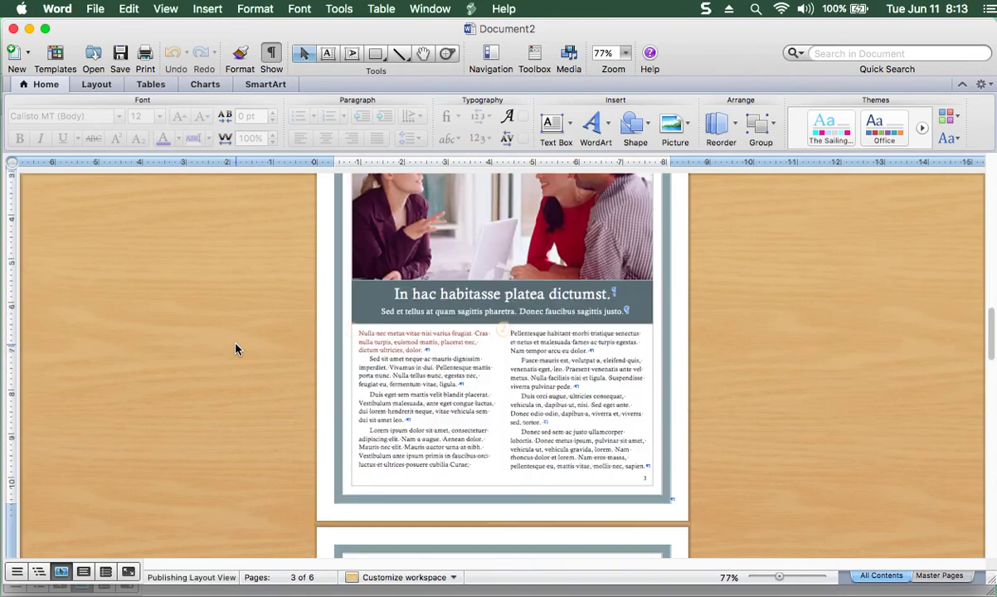
pyautogui.scroll(-2, 235, 350)
pyautogui.scroll(-3, 235, 349)
pyautogui.scroll(-4, 234, 349)
pyautogui.scroll(-1, 235, 349)
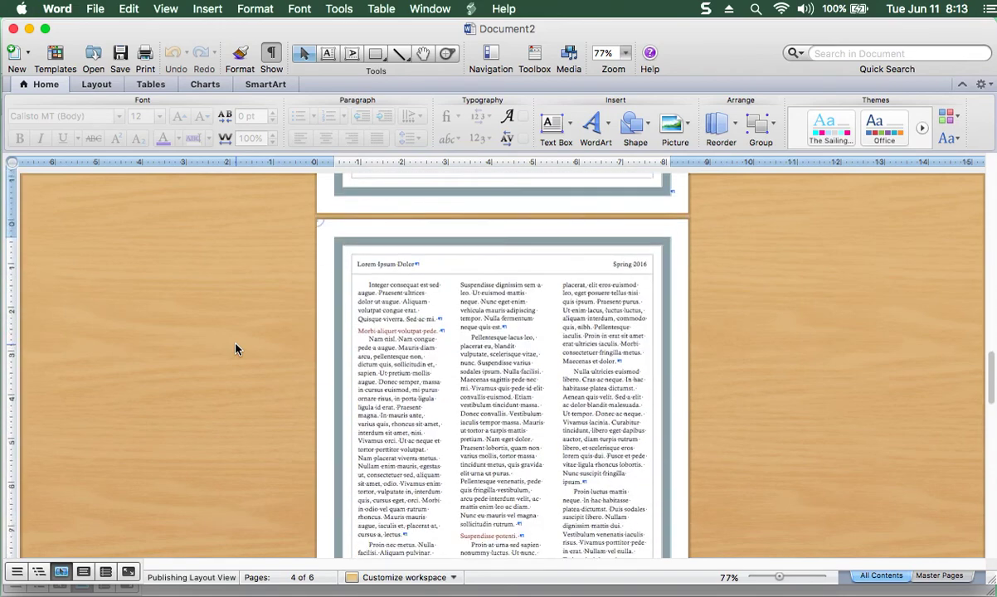
pyautogui.scroll(-2, 235, 349)
pyautogui.scroll(-4, 235, 350)
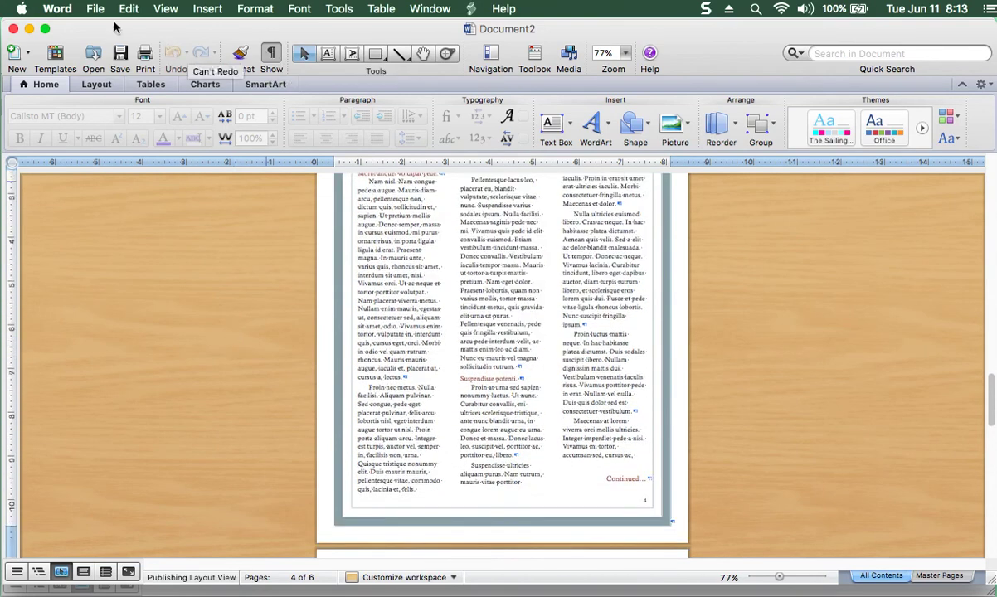
# Re-check Text boundaries in Preferences > View, then scroll through pages 5–6 and back to page 1
pyautogui.click(57, 9)
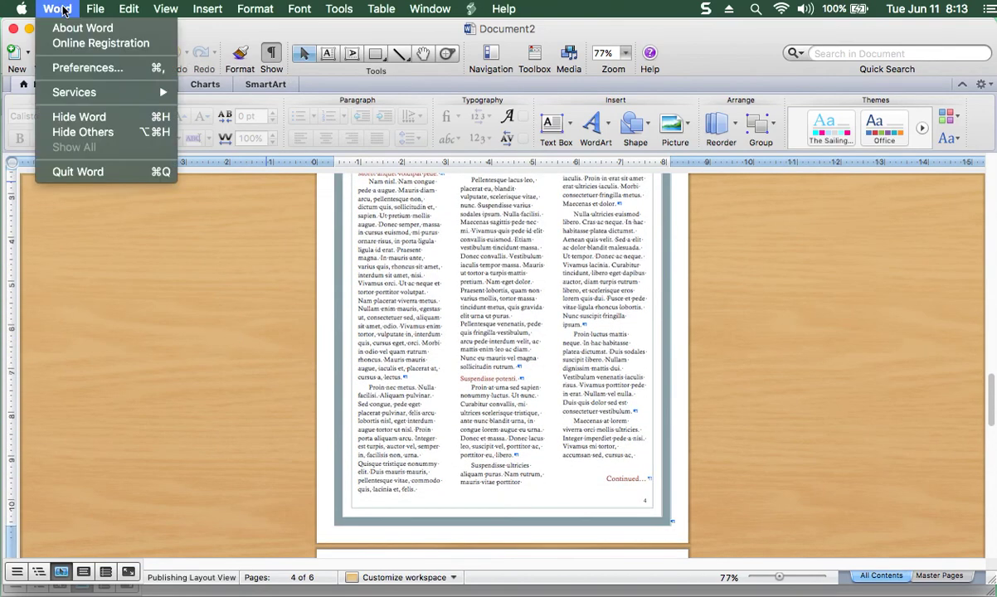
pyautogui.click(83, 68)
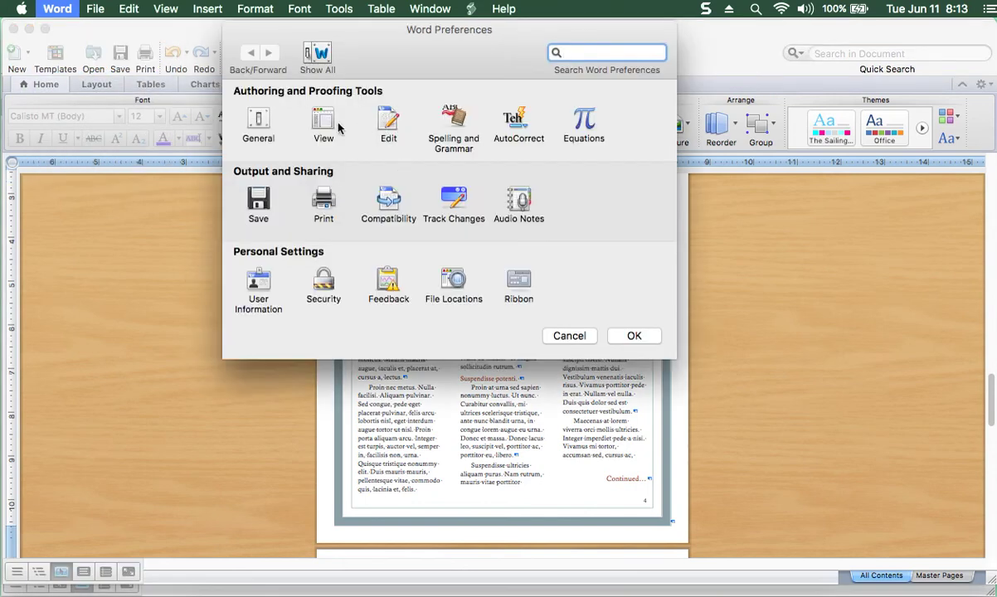
pyautogui.click(310, 118)
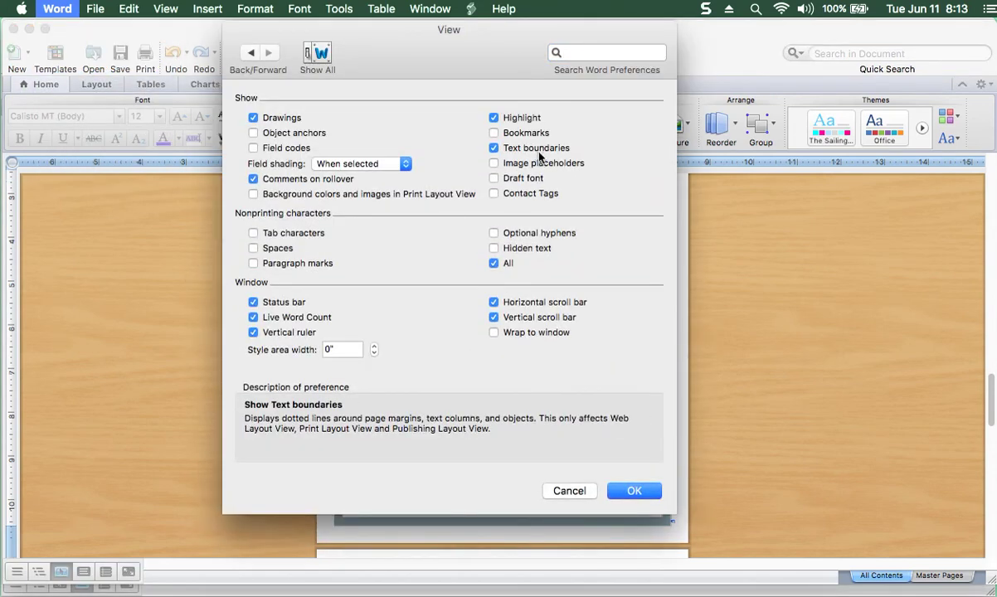
pyautogui.click(657, 495)
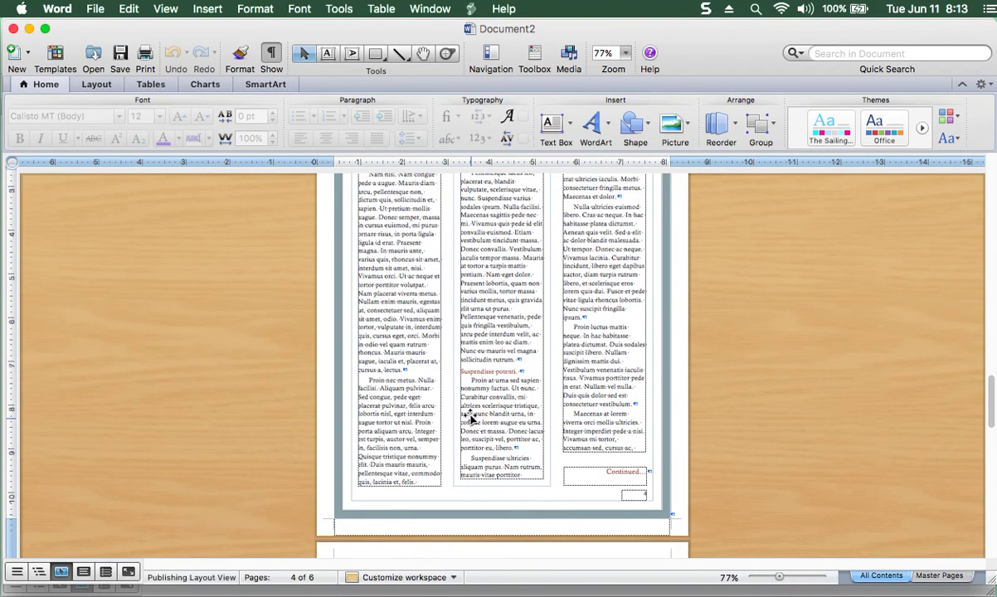
pyautogui.scroll(-2, 472, 406)
pyautogui.scroll(-8, 473, 411)
pyautogui.scroll(-4, 472, 413)
pyautogui.scroll(-4, 472, 412)
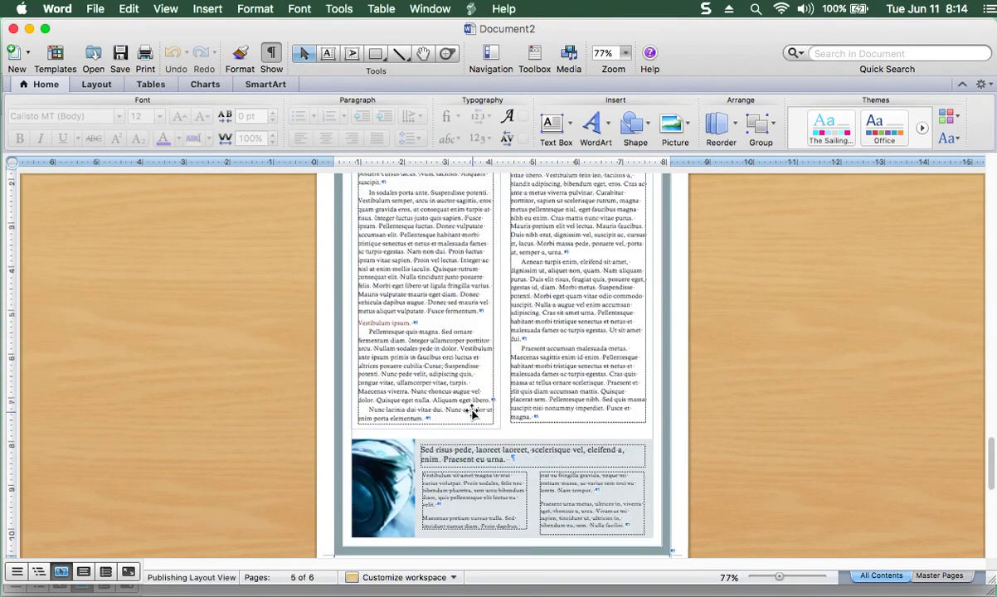
pyautogui.scroll(7, 473, 407)
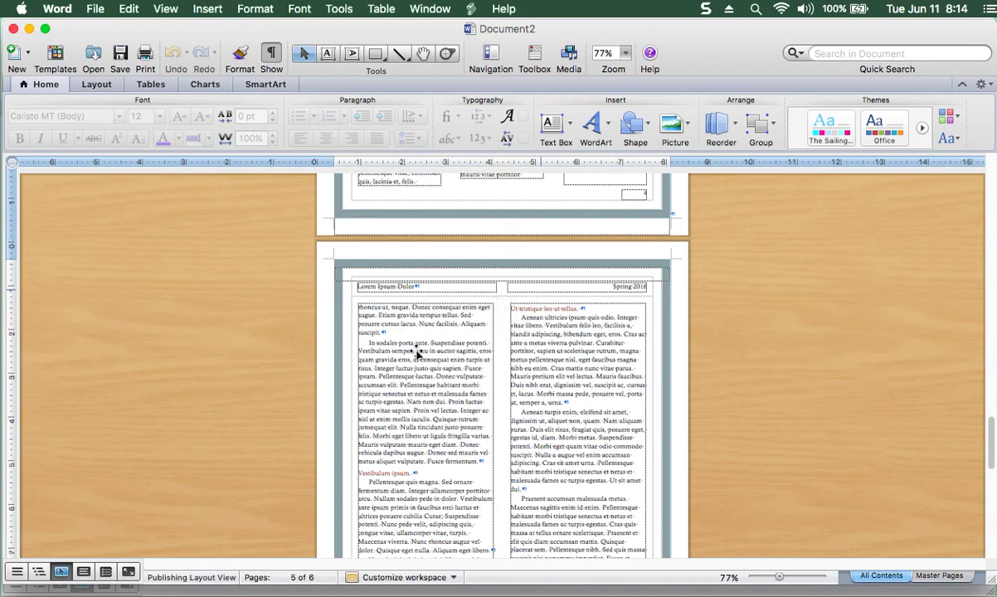
pyautogui.scroll(-5, 427, 375)
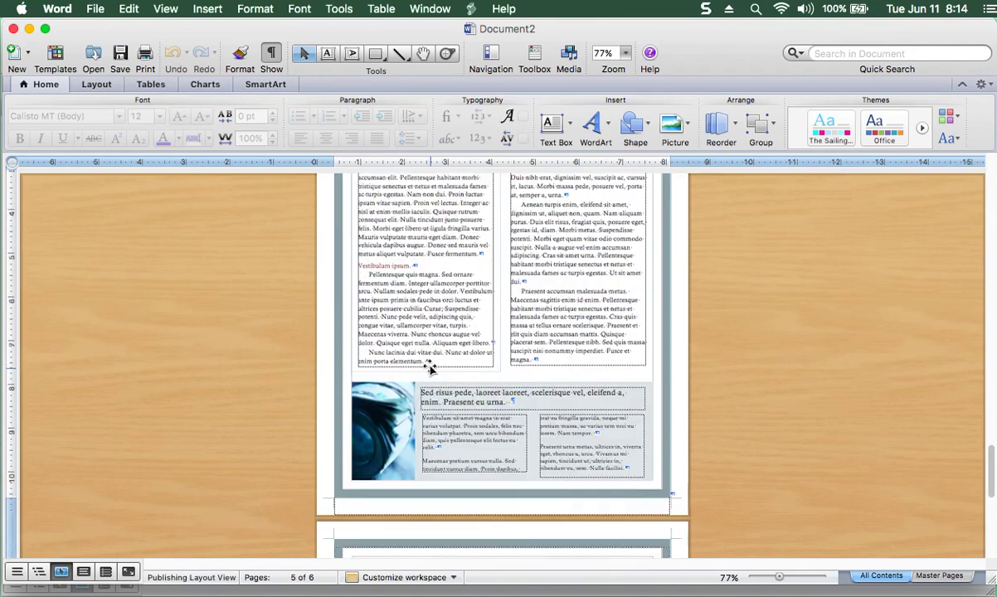
pyautogui.scroll(5, 430, 369)
pyautogui.scroll(-10, 430, 368)
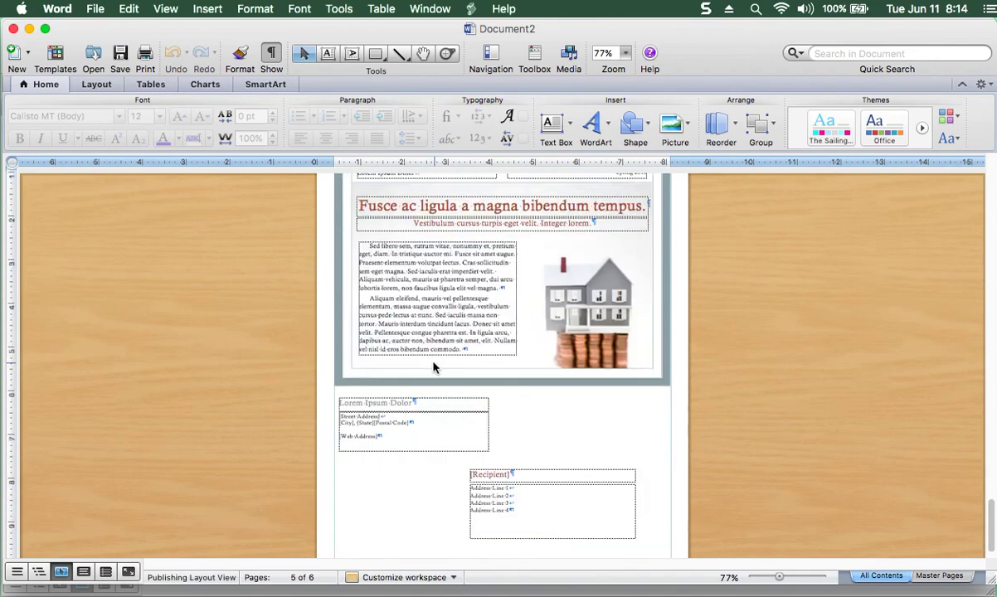
pyautogui.scroll(3, 433, 368)
pyautogui.scroll(1, 433, 368)
pyautogui.scroll(4, 433, 367)
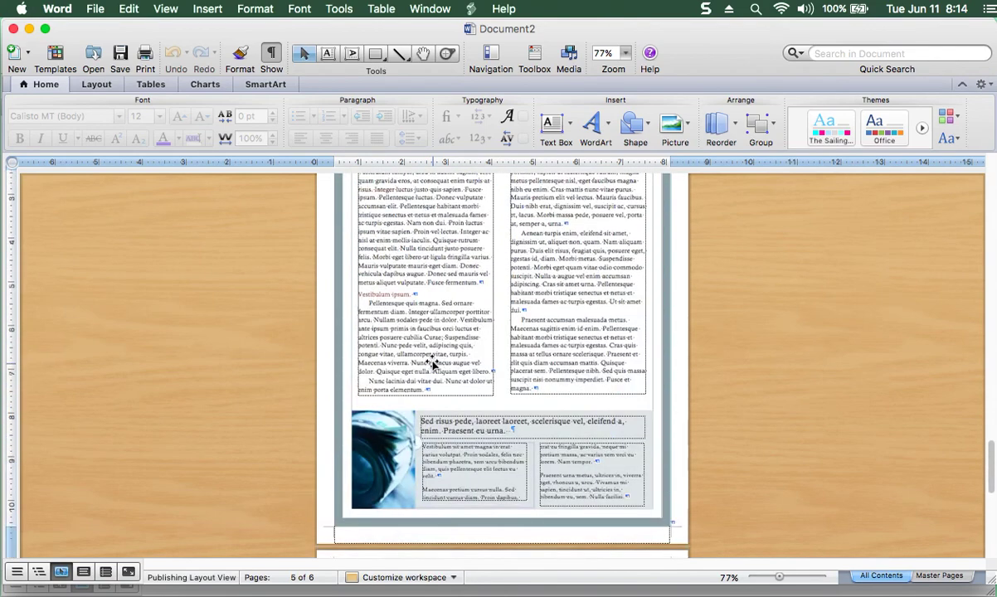
pyautogui.scroll(6, 431, 365)
pyautogui.scroll(10, 432, 365)
pyautogui.scroll(5, 431, 366)
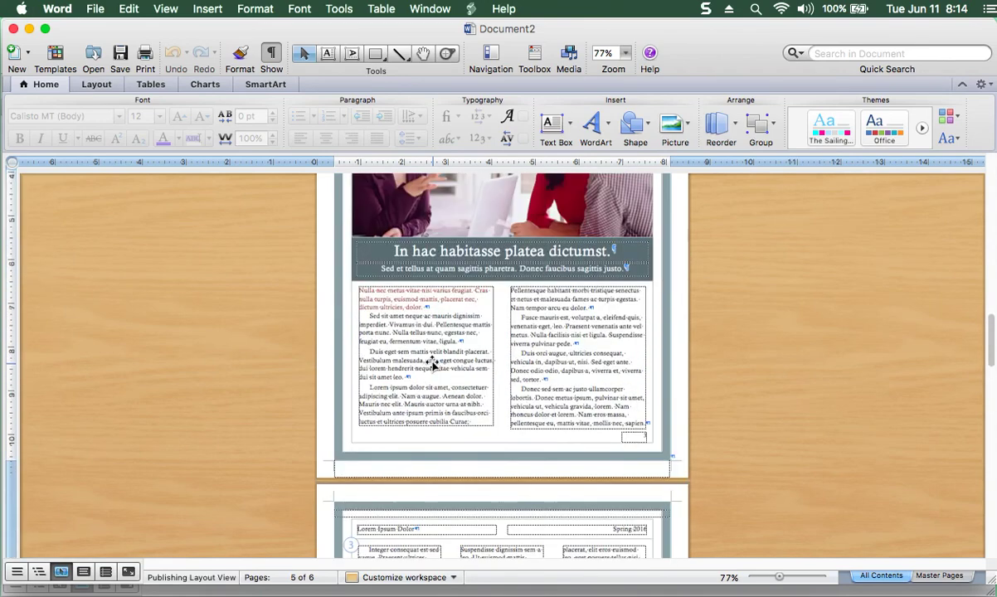
pyautogui.scroll(10, 431, 365)
pyautogui.scroll(6, 432, 365)
pyautogui.scroll(10, 431, 365)
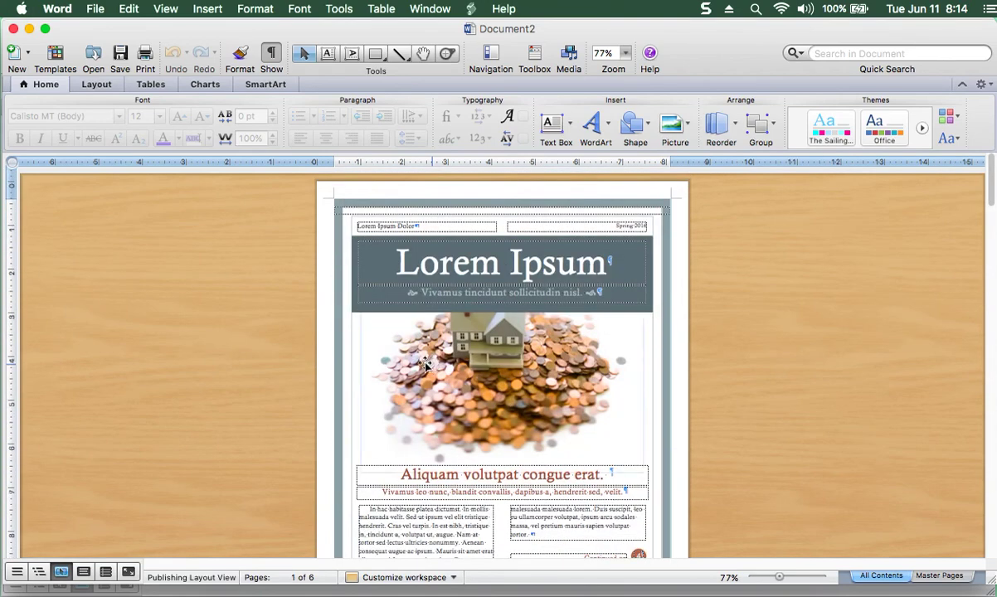